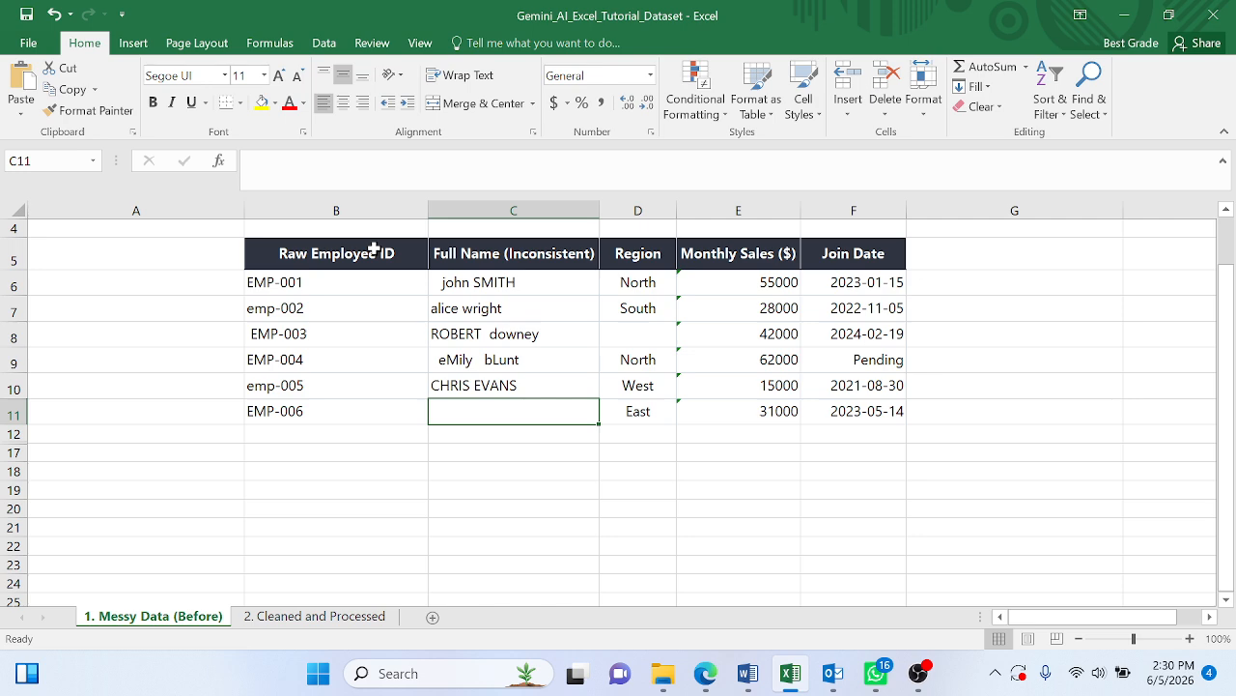
# - Examine the employee ID and full name columns in the messy data, and open the 2. Cleaned and Processed sheet
pyautogui.moveTo(353, 296); pyautogui.dragTo(357, 410)
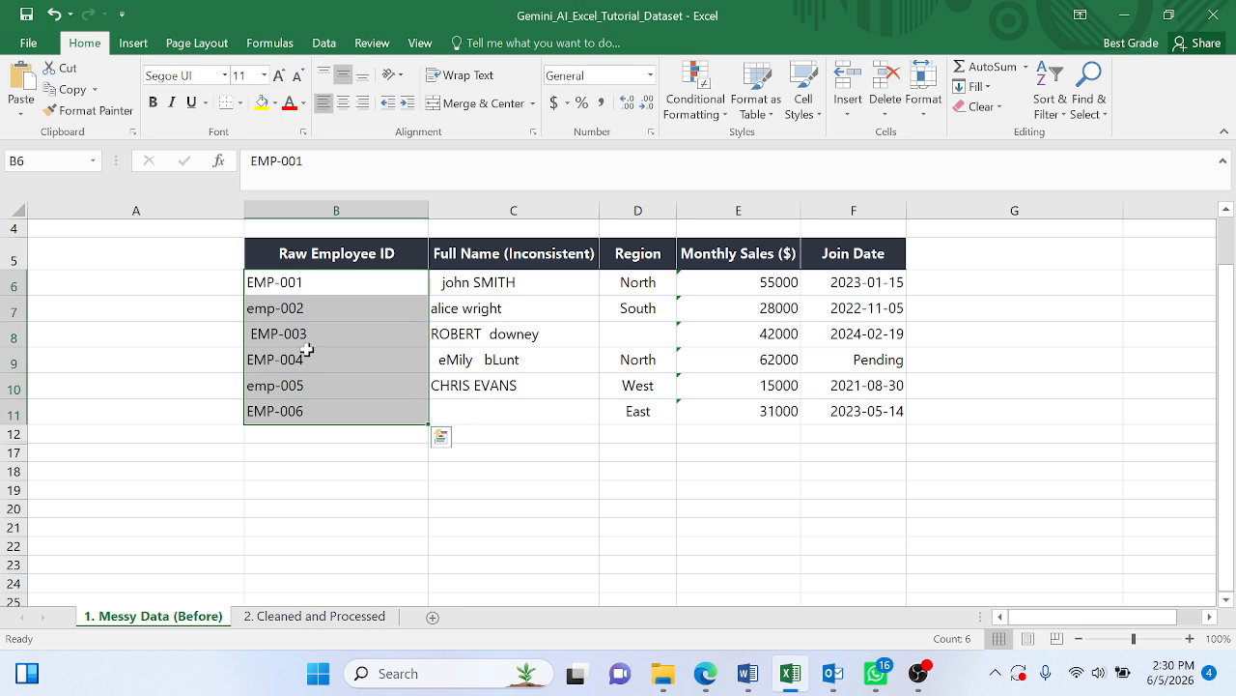
pyautogui.click(512, 307)
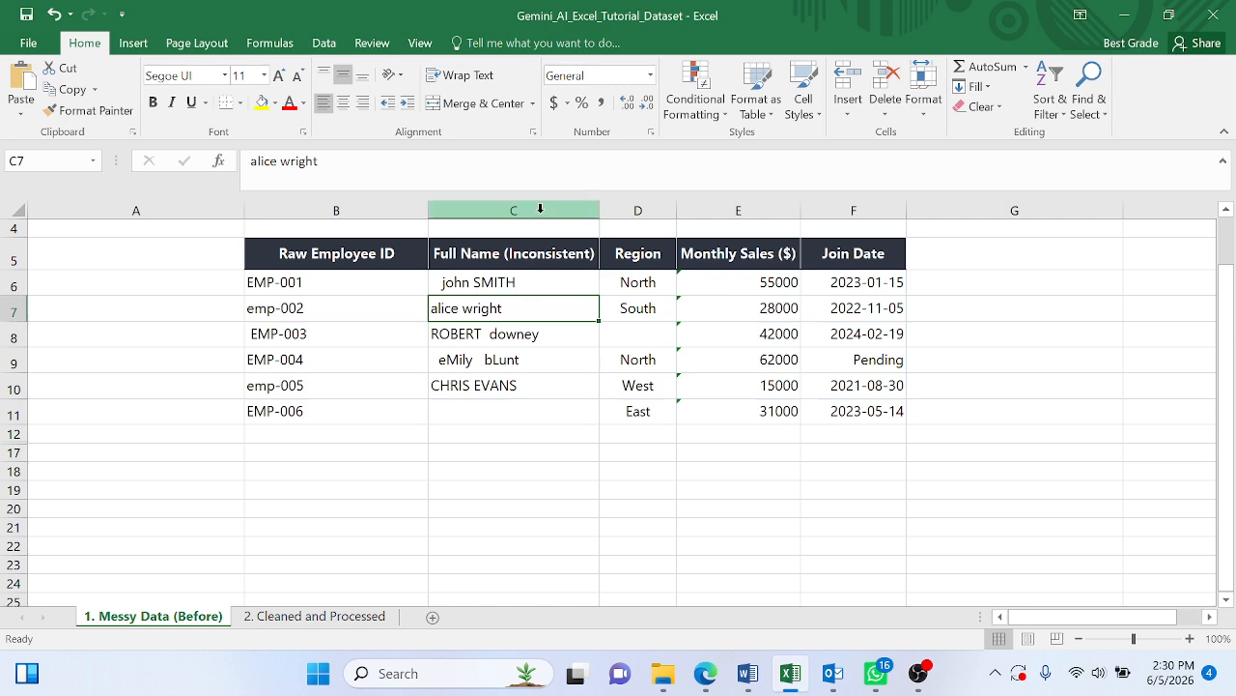
pyautogui.click(538, 282)
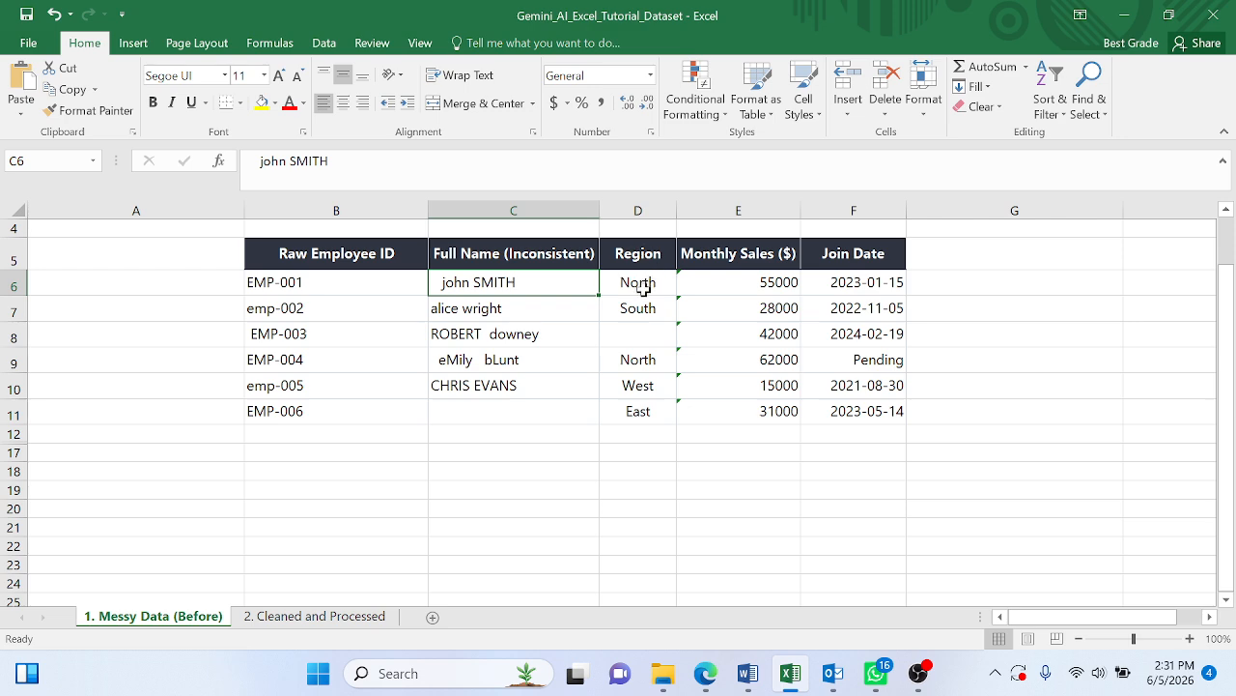
pyautogui.click(312, 618)
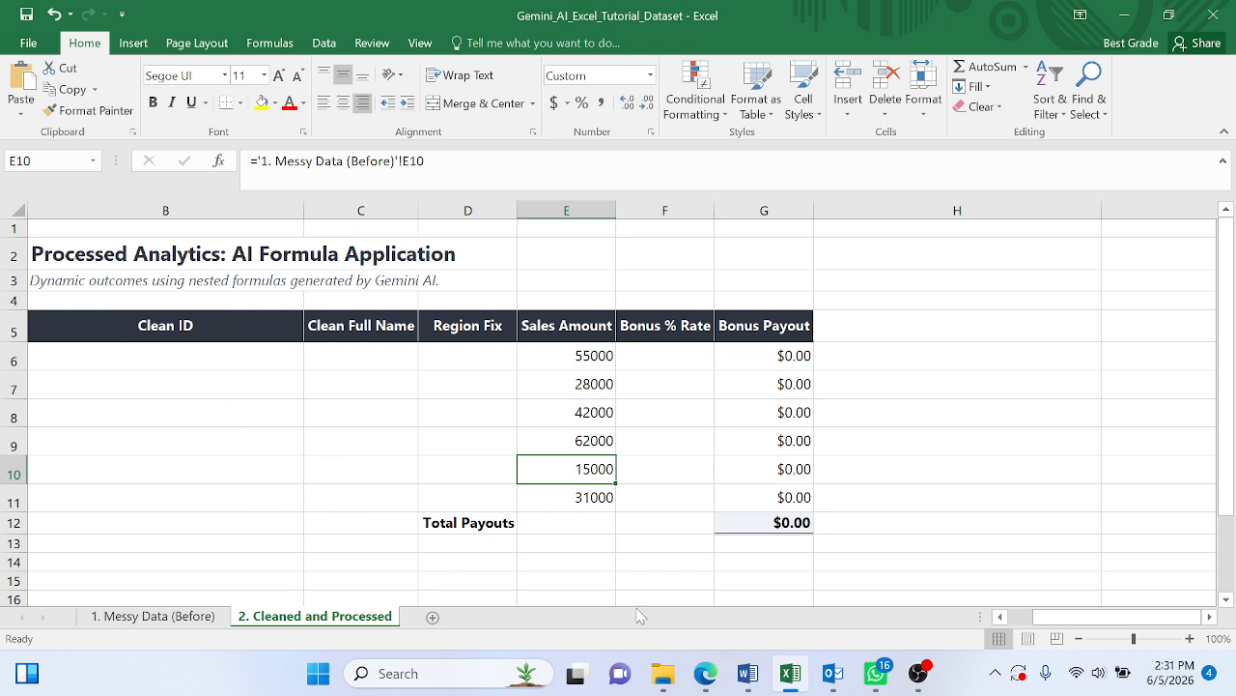
# - Copy the B6 trim-and-capitalize prompt from the AI prompts document in Word and paste it into Gemini's prompt in Edge
pyautogui.click(748, 674)
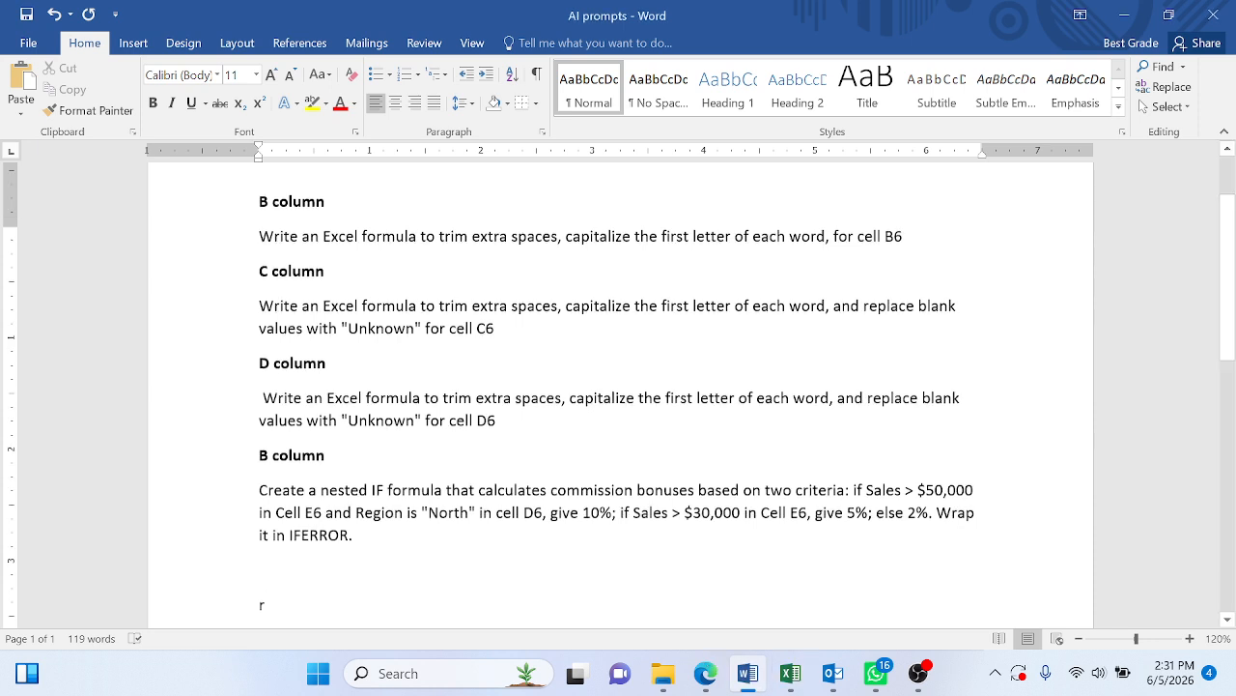
pyautogui.scroll(2, 618, 386)
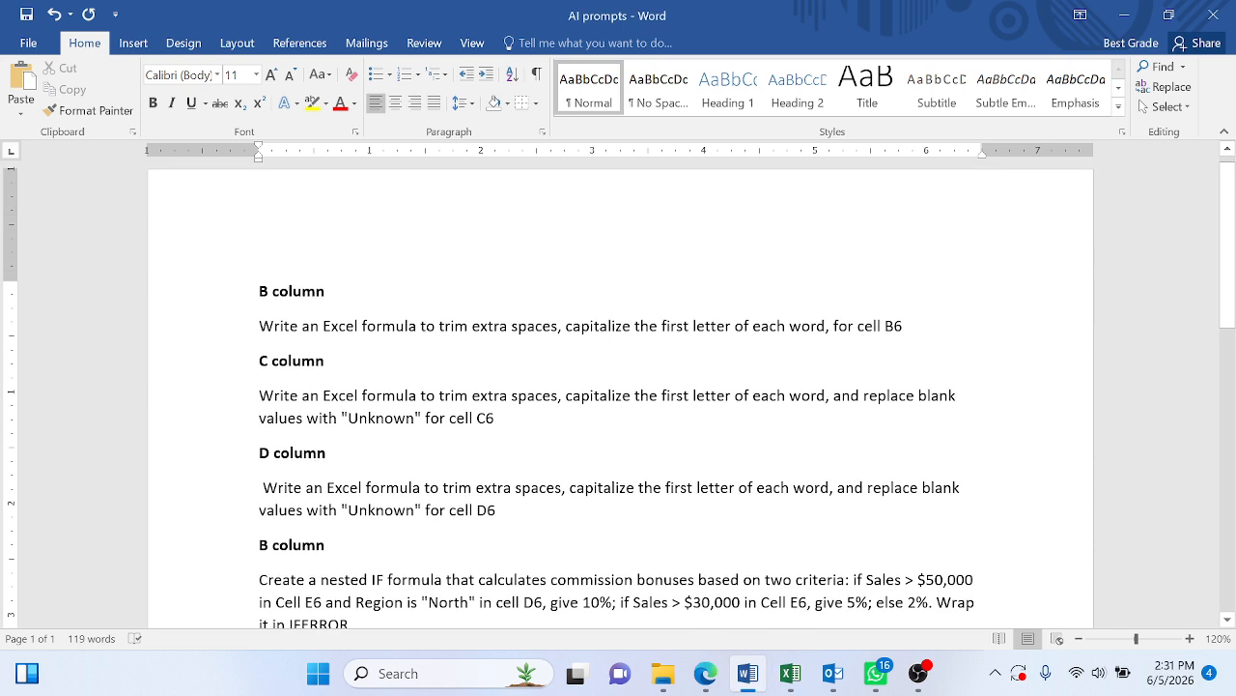
pyautogui.moveTo(904, 326); pyautogui.dragTo(259, 325)
pyautogui.hotkey('ctrl', 'c')
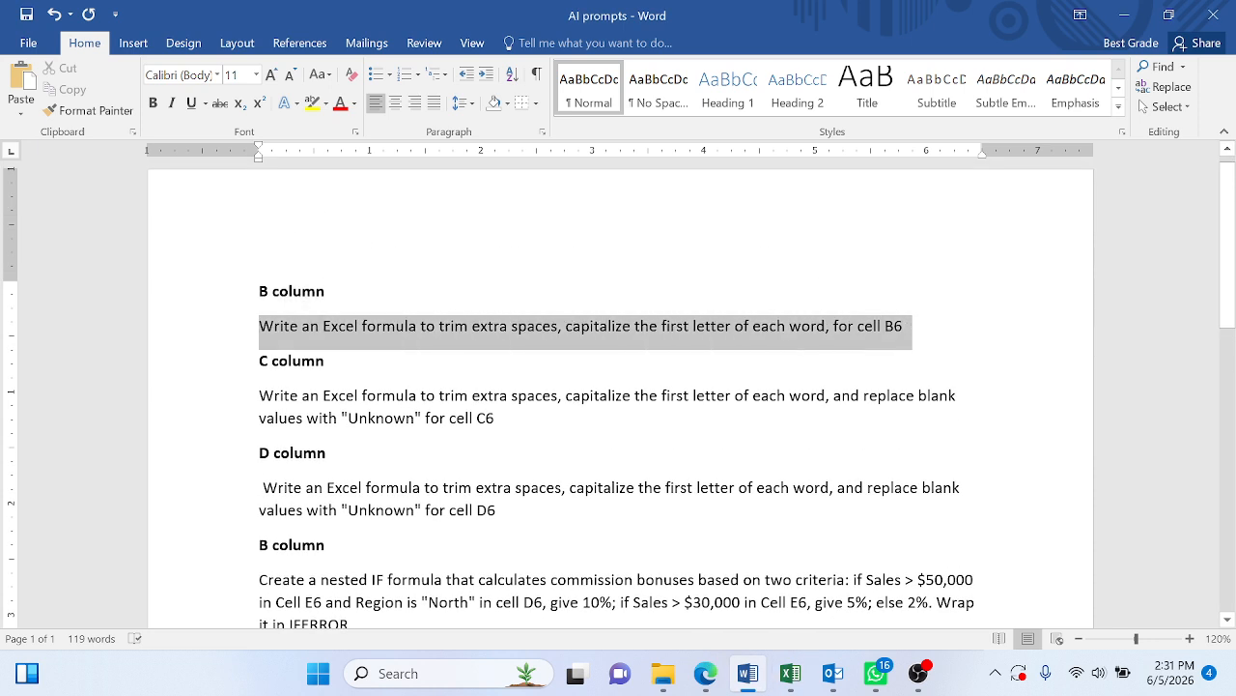
pyautogui.hotkey('alt', 'Tab')
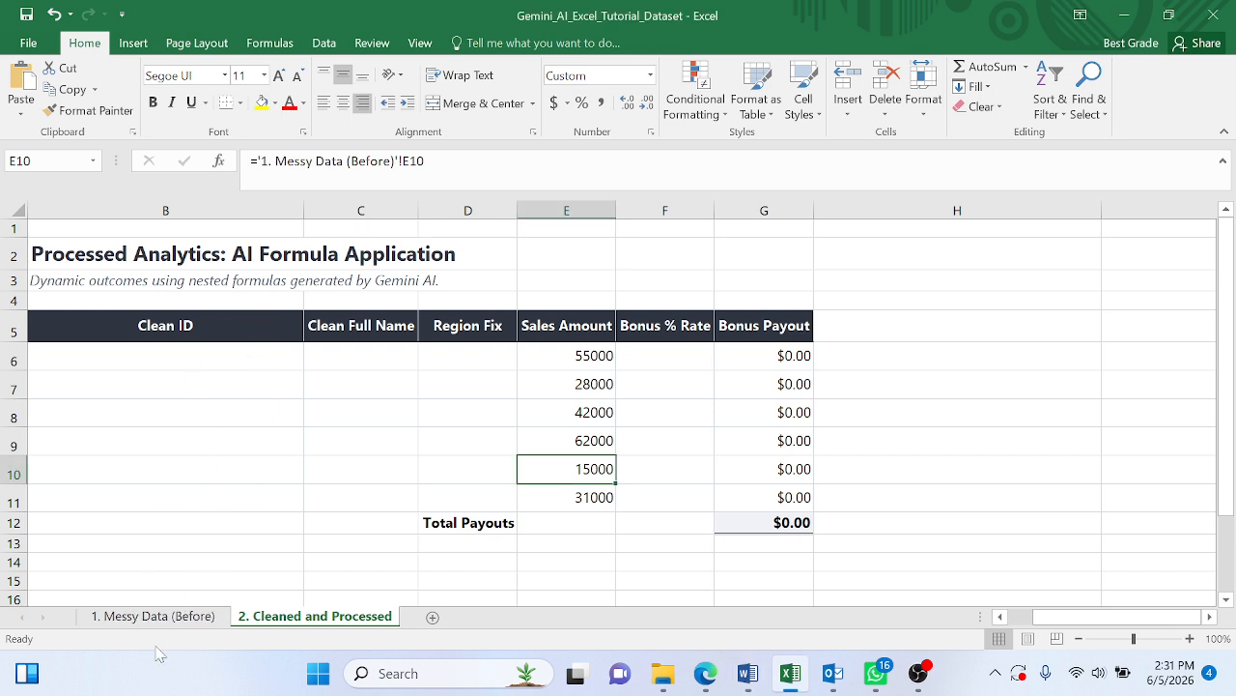
pyautogui.click(163, 614)
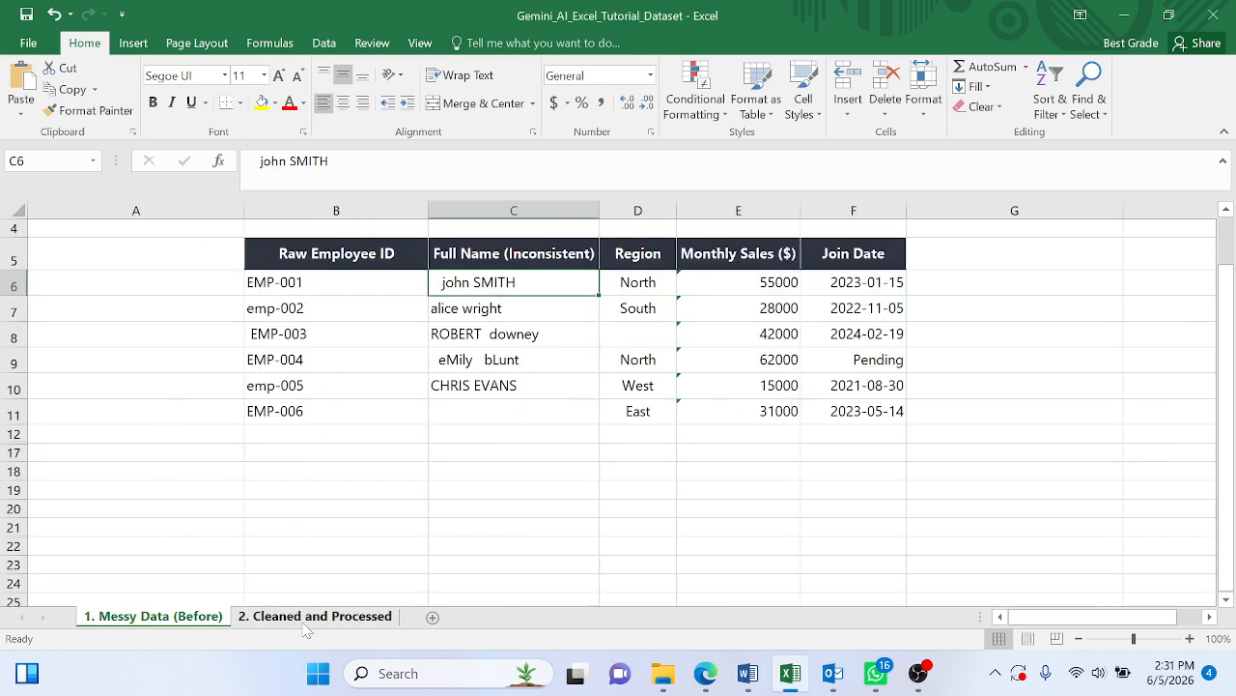
pyautogui.click(301, 614)
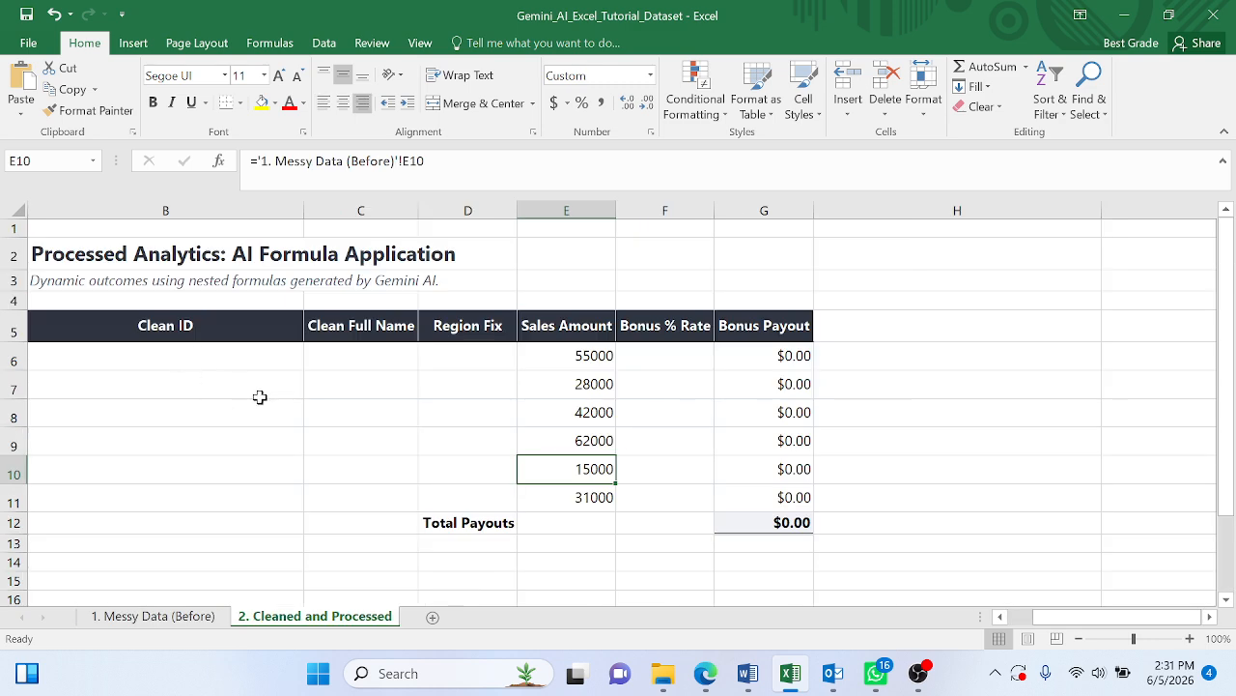
pyautogui.click(748, 674)
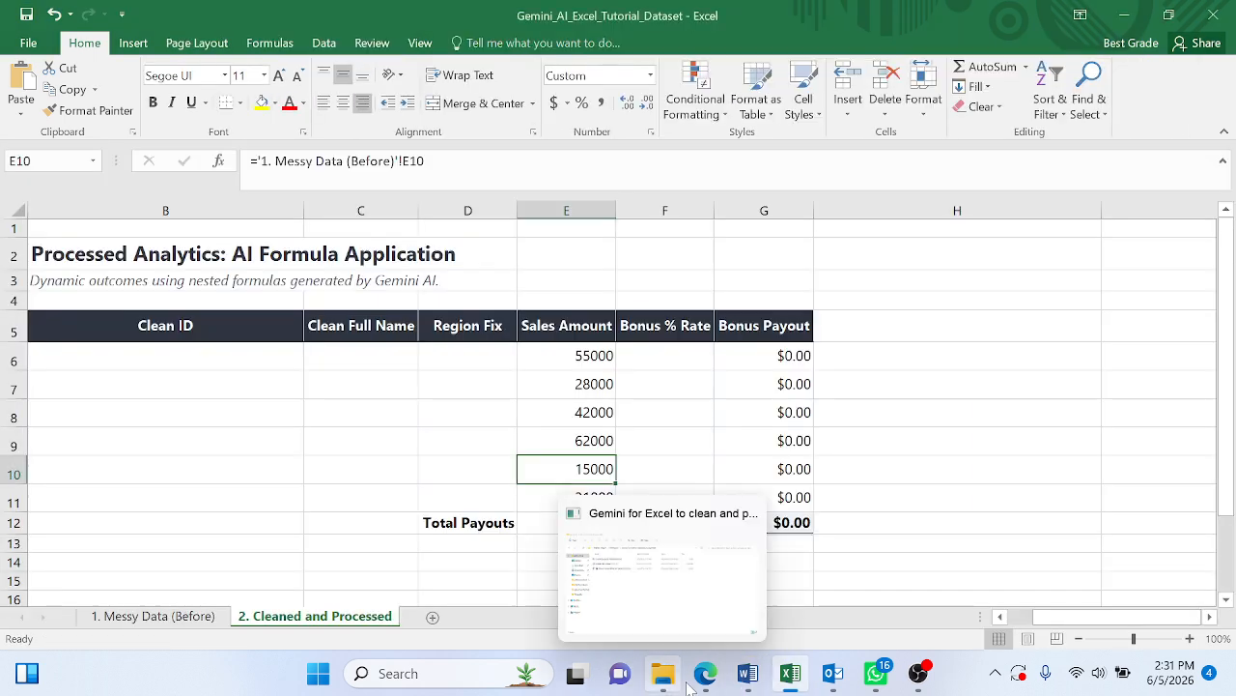
pyautogui.click(705, 673)
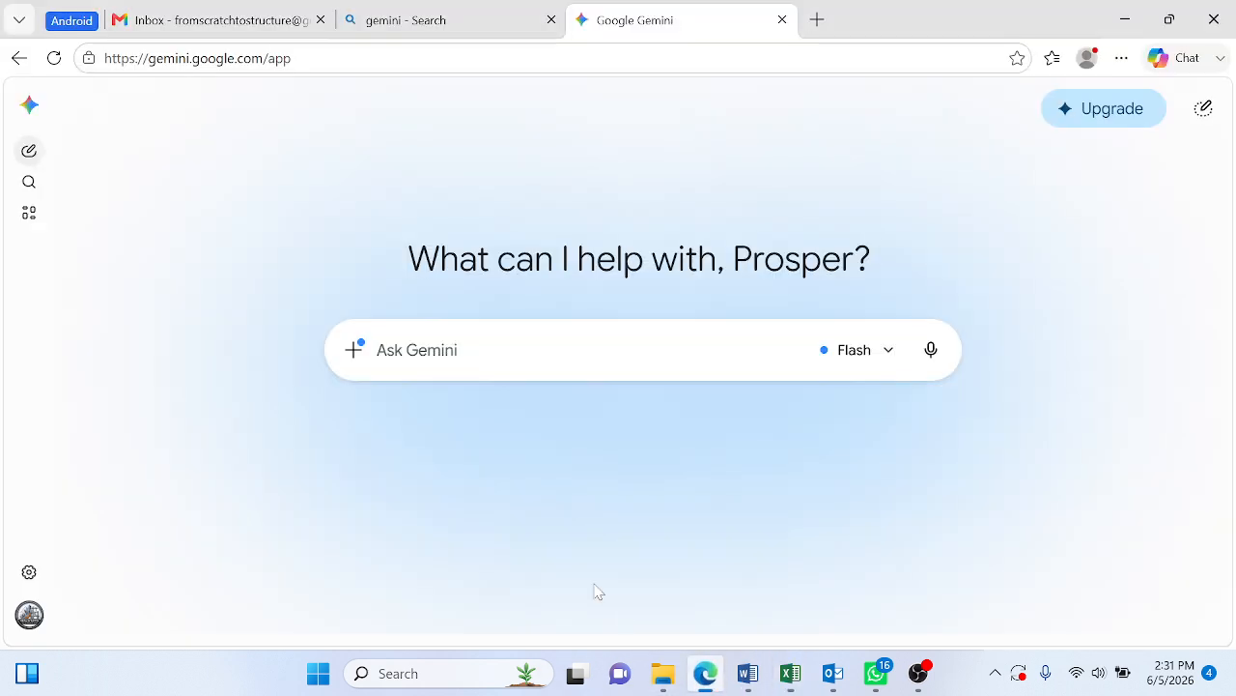
pyautogui.hotkey('ctrl', 'v')
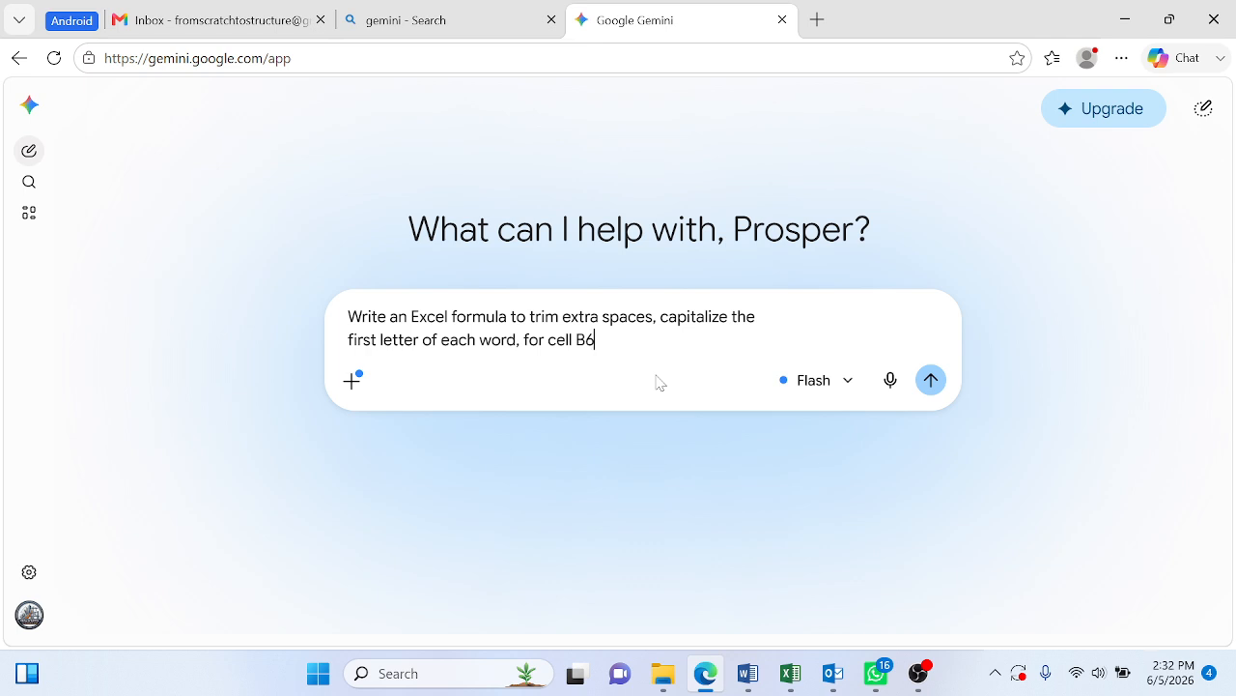
# - Check the raw employee IDs on Excel's 1. Messy Data (Before) sheet and submit the B6 prompt in Gemini
pyautogui.hotkey('alt', 'Tab')
pyautogui.click(183, 618)
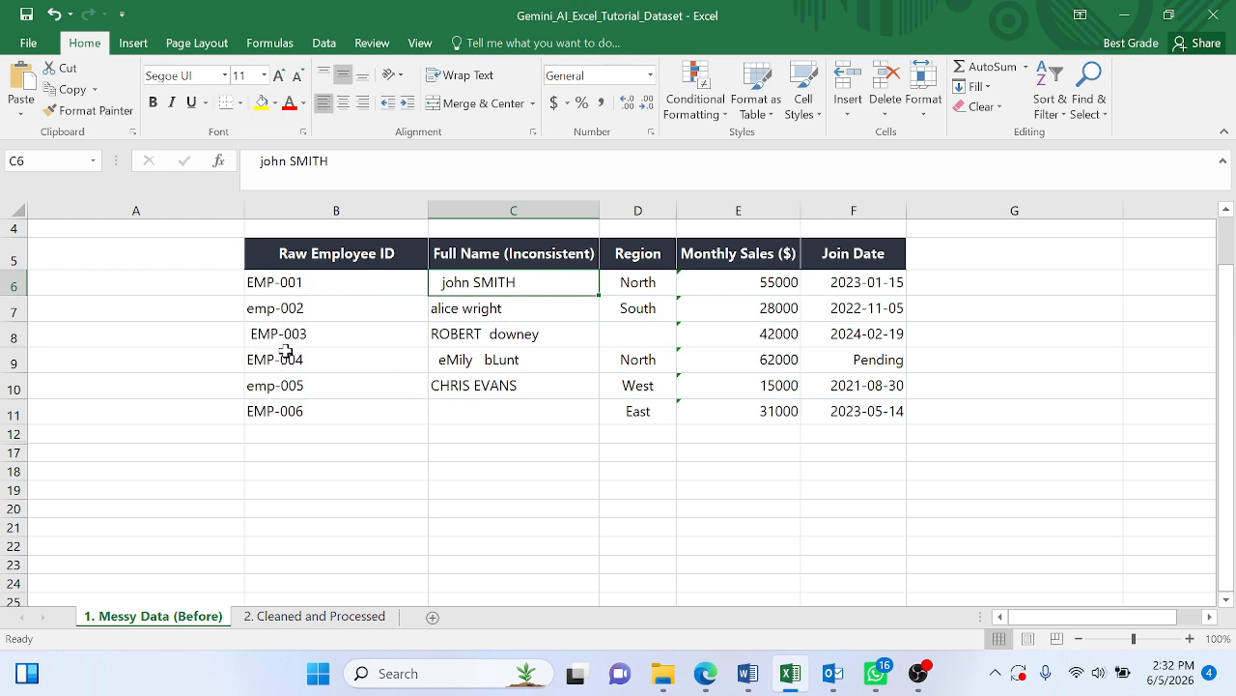
pyautogui.hotkey('alt', 'Tab')
pyautogui.hotkey('alt', 'Tab')
pyautogui.hotkey('alt', 'Tab')
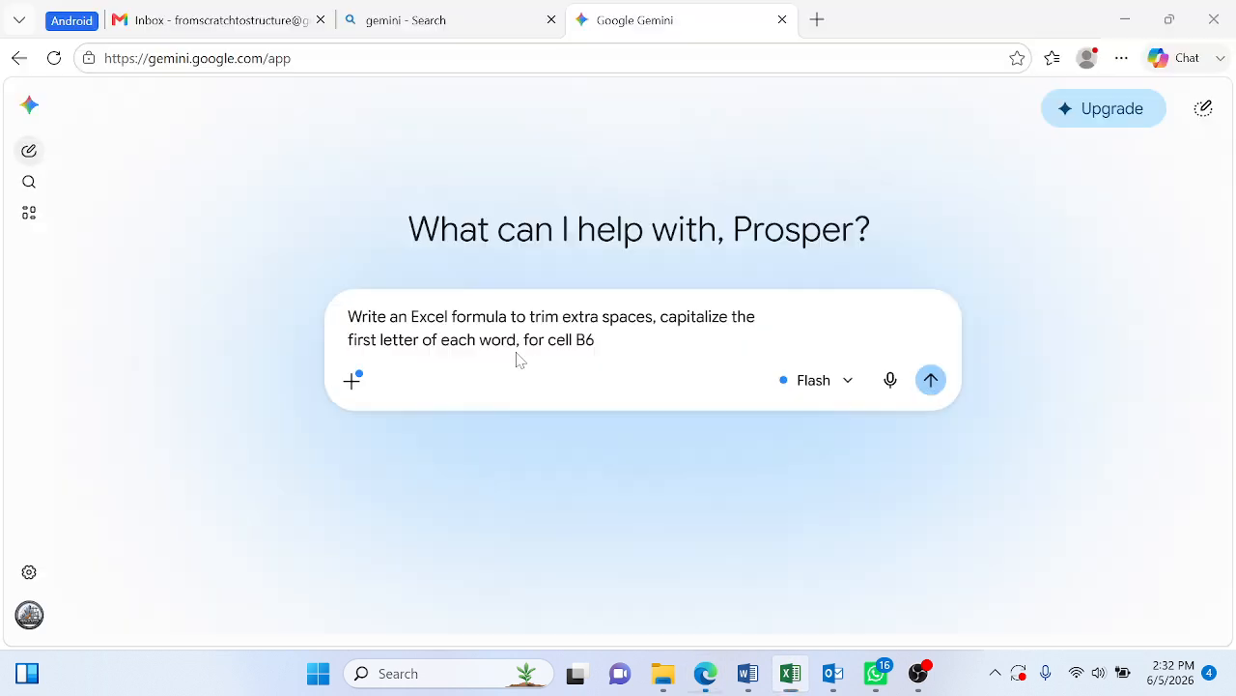
pyautogui.click(930, 381)
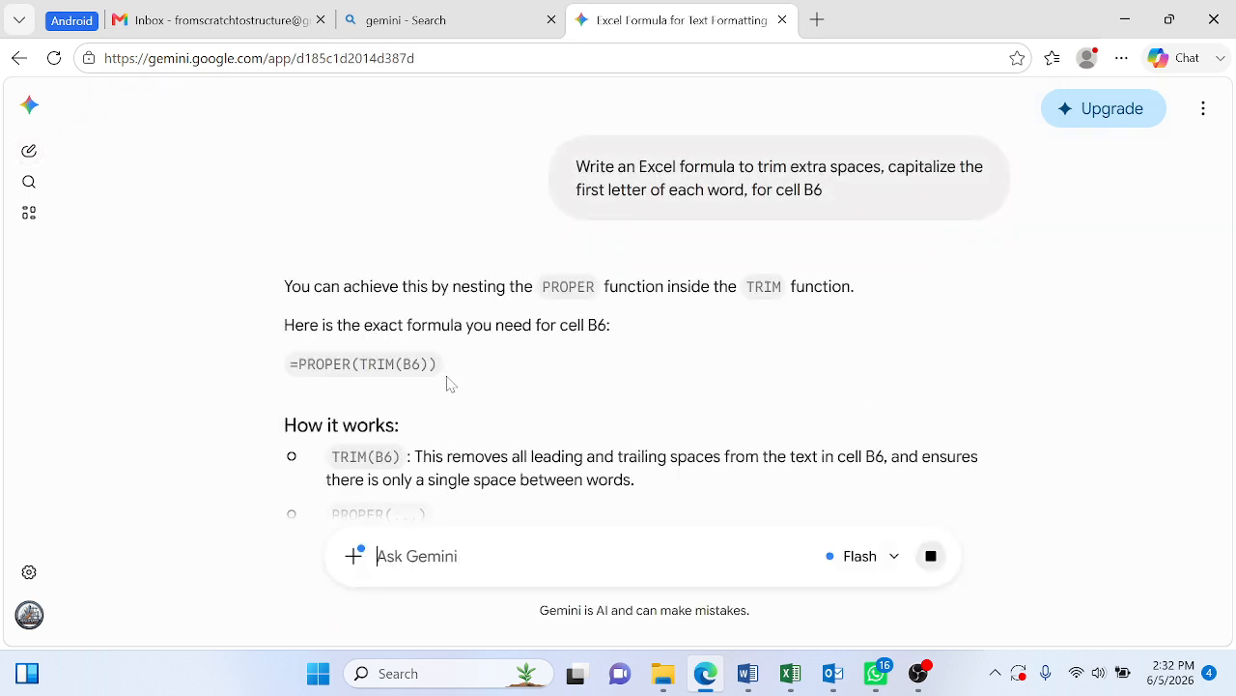
# - Copy =PROPER(TRIM(B6)) from Gemini's answer into cell B6 of the 2. Cleaned and Processed sheet in Excel
pyautogui.moveTo(289, 364); pyautogui.dragTo(443, 365)
pyautogui.hotkey('ctrl', 'c')
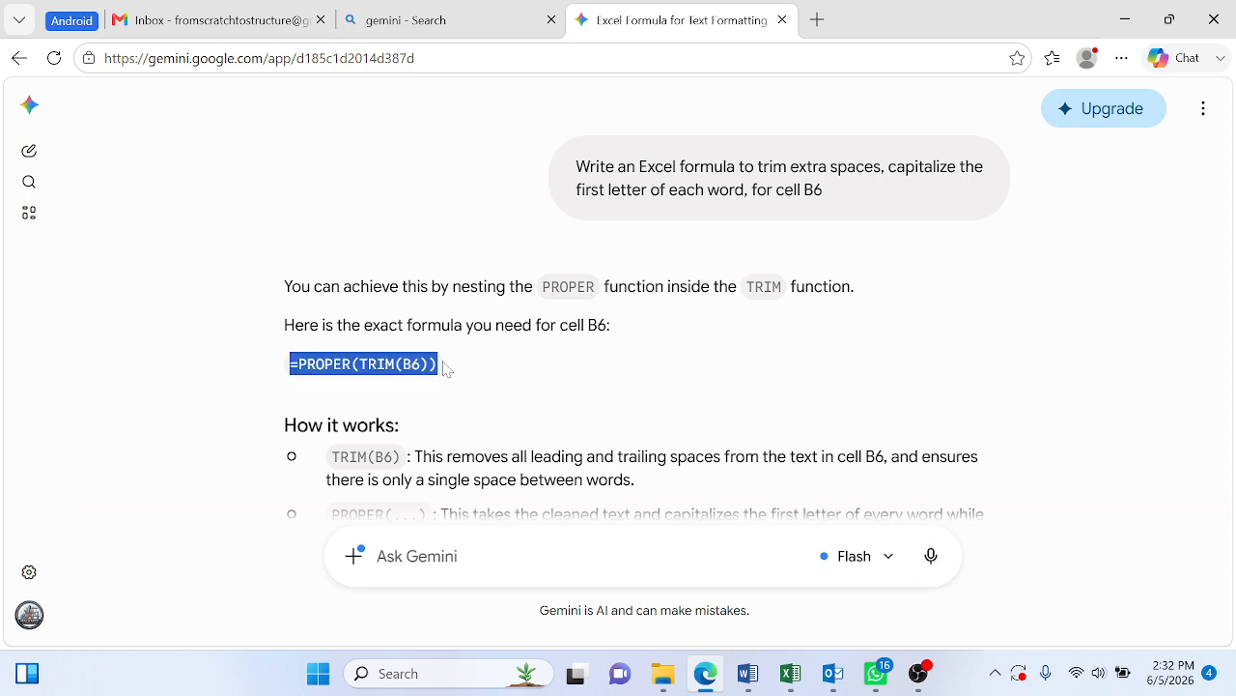
pyautogui.hotkey('alt', 'Tab')
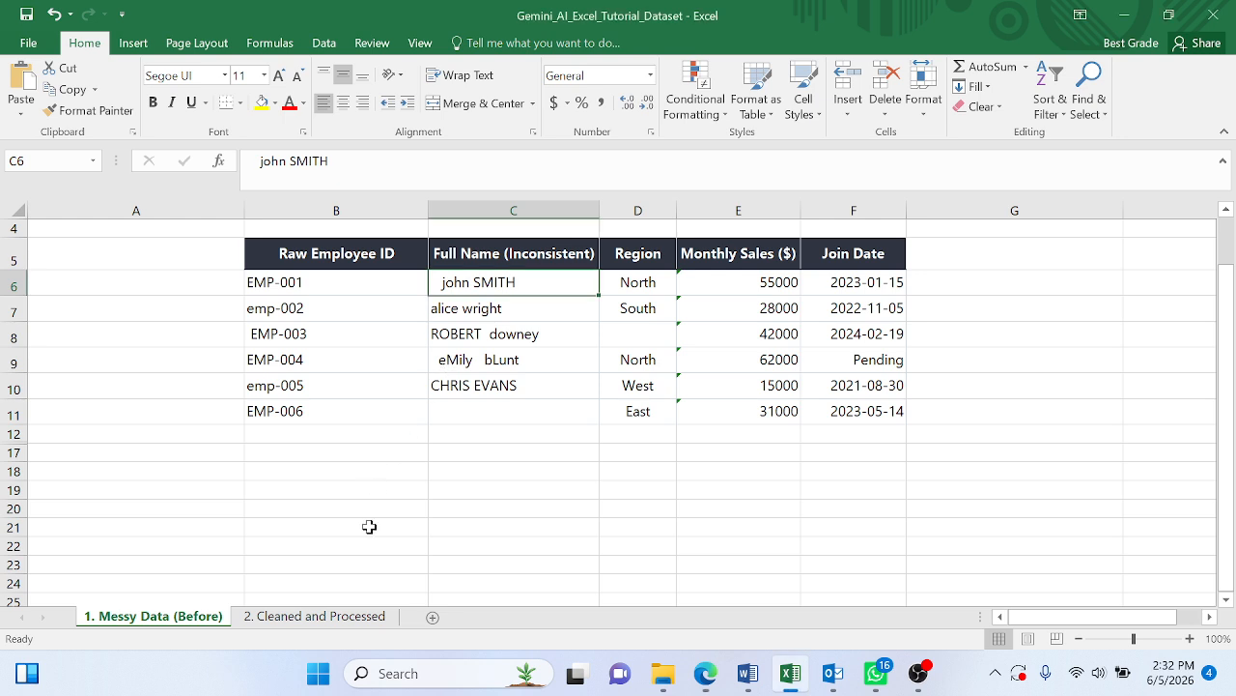
pyautogui.click(339, 616)
pyautogui.click(184, 360)
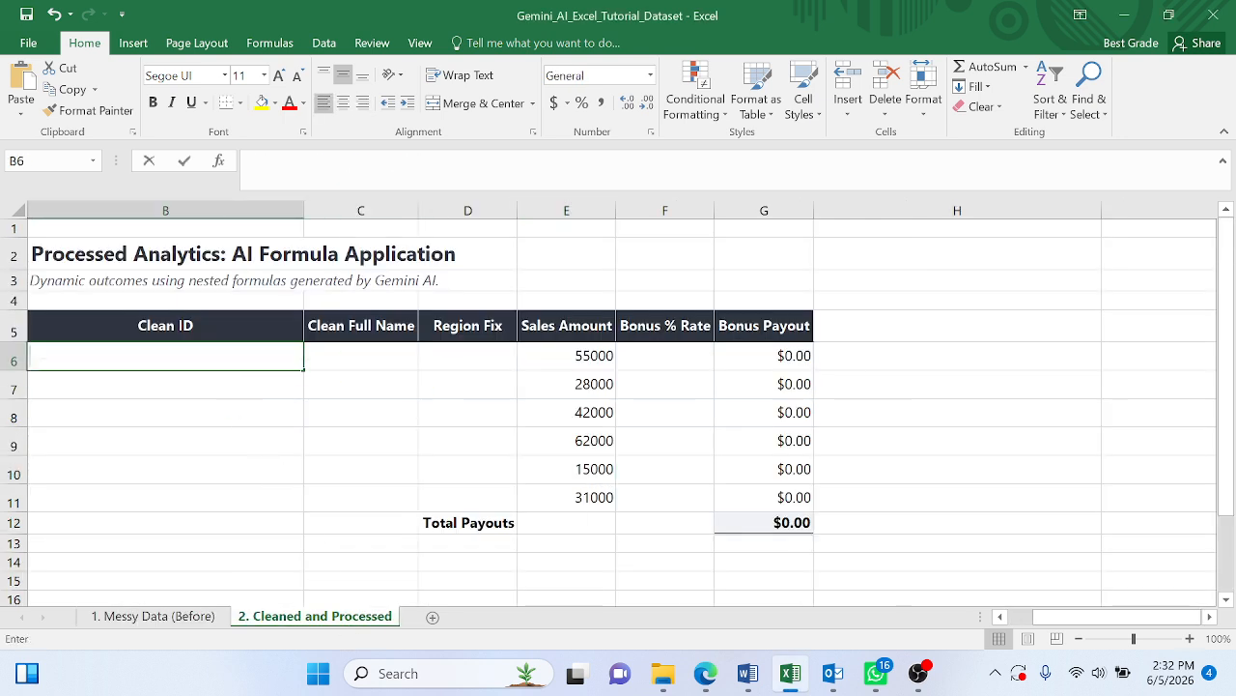
pyautogui.hotkey('ctrl', 'v')
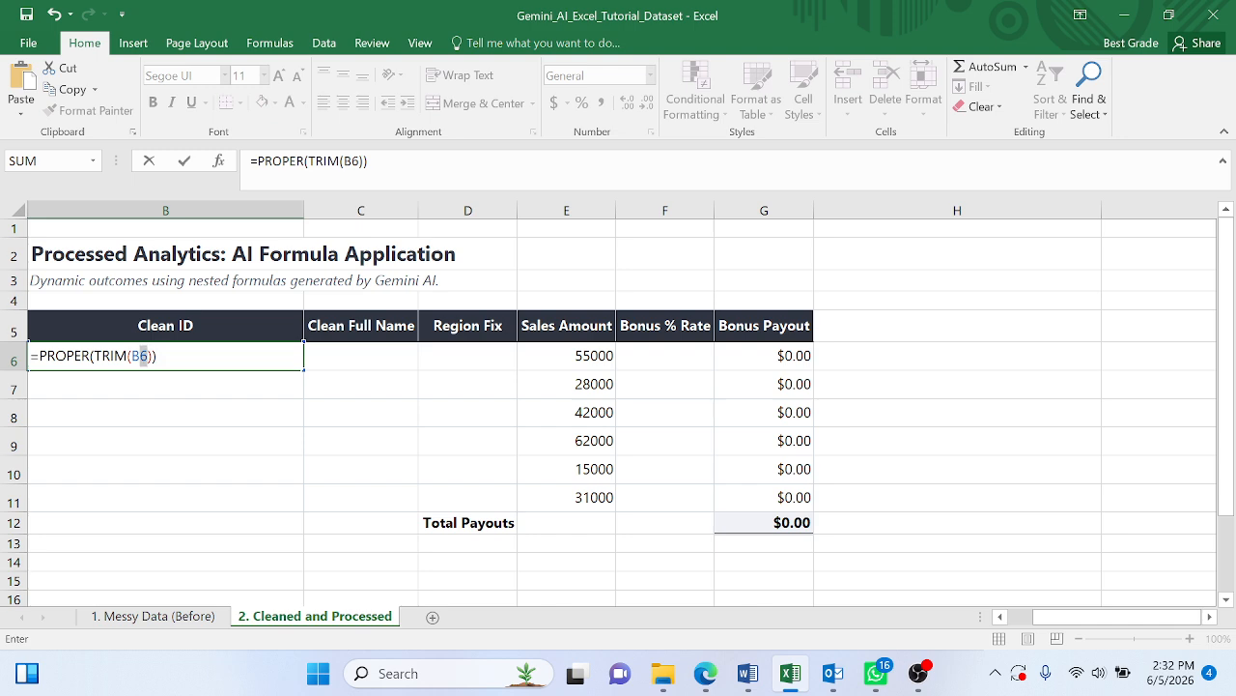
# - Change the B6 reference inside the TRIM formula to cell B6 on the 1. Messy Data (Before) sheet
pyautogui.doubleClick(136, 355)
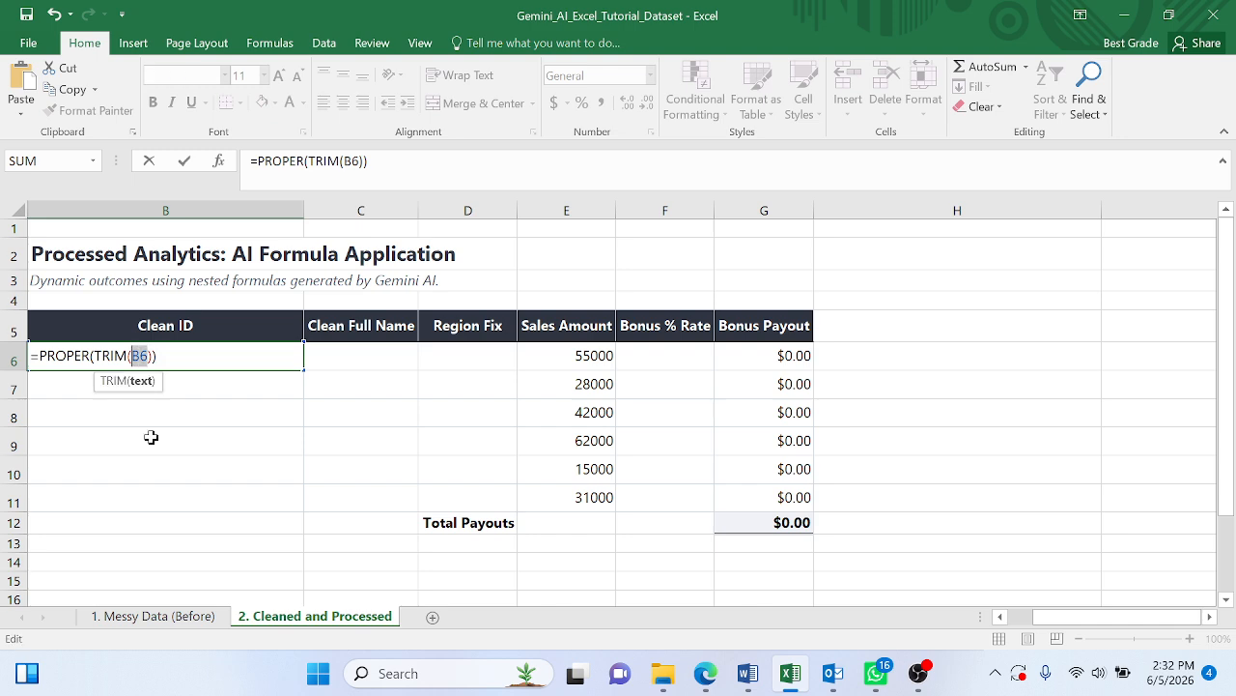
pyautogui.click(171, 623)
pyautogui.click(328, 283)
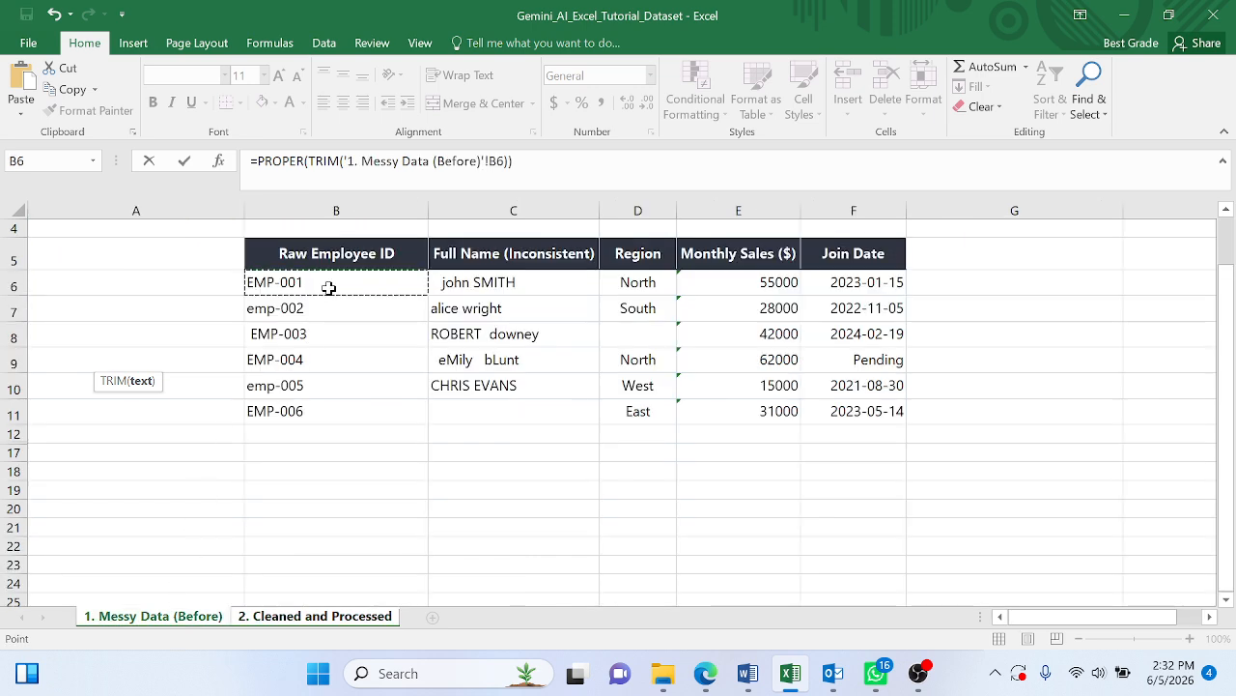
pyautogui.press('Return')
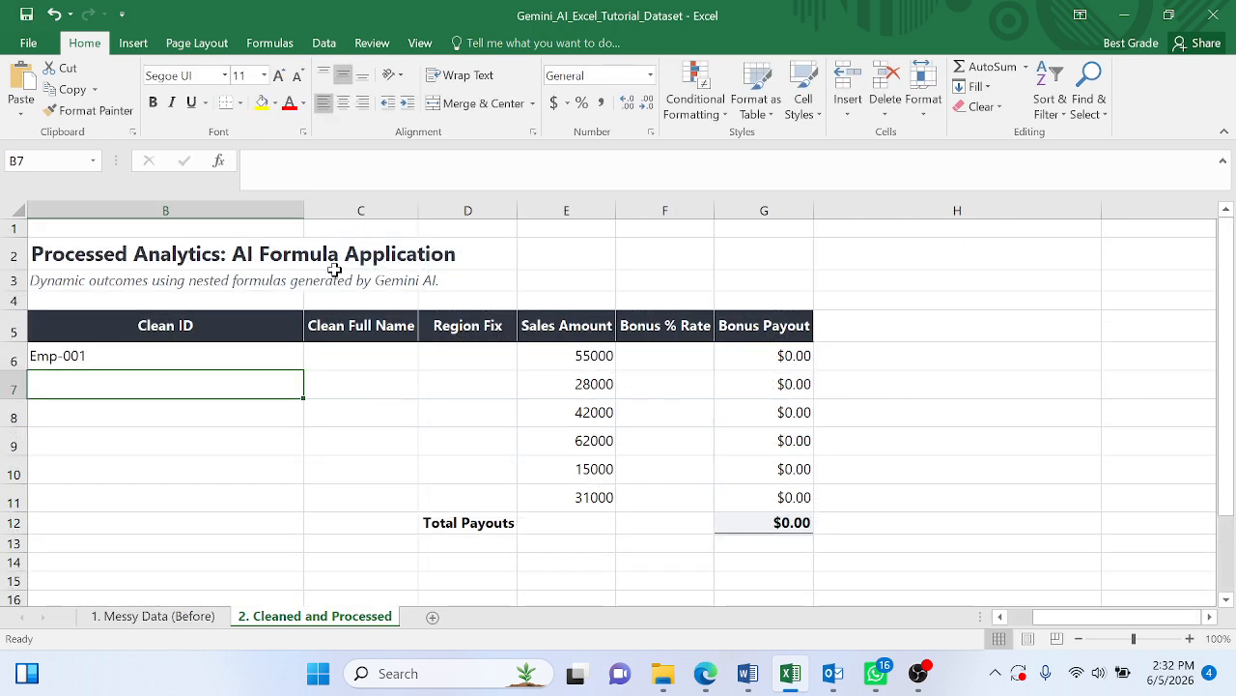
# - Review the Clean ID formula in B6 and fill it down through B11
pyautogui.click(200, 357)
pyautogui.click(445, 162)
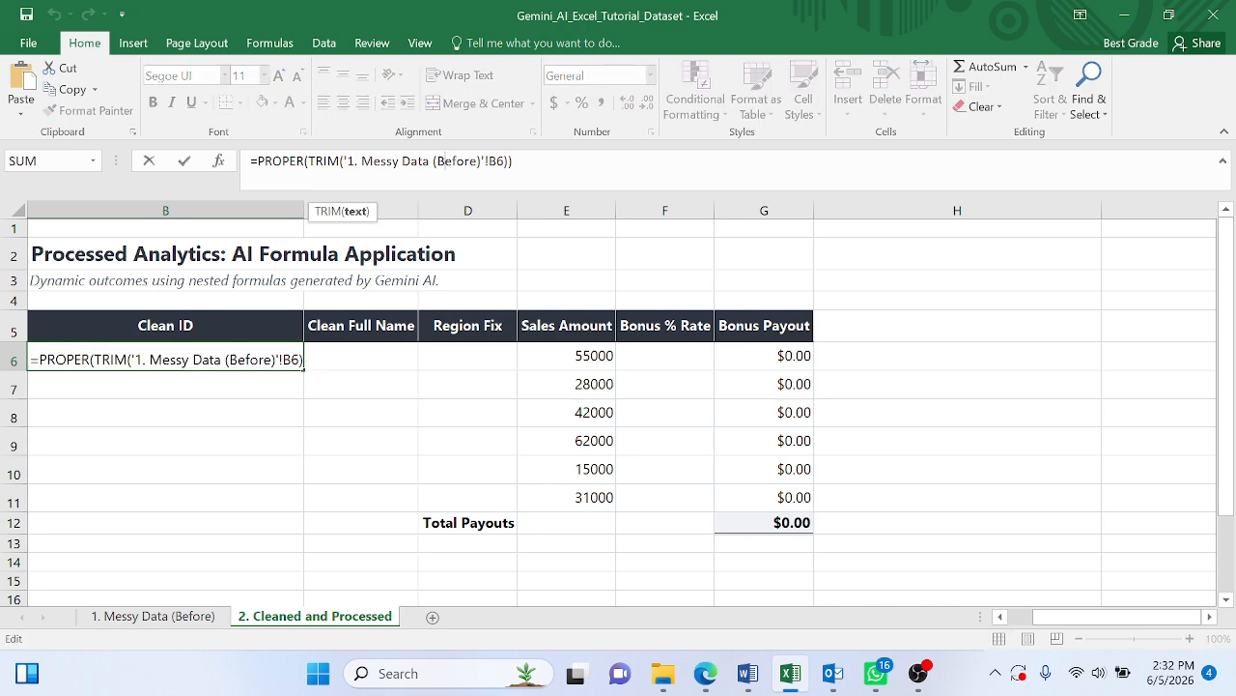
pyautogui.press('Return')
pyautogui.click(268, 351)
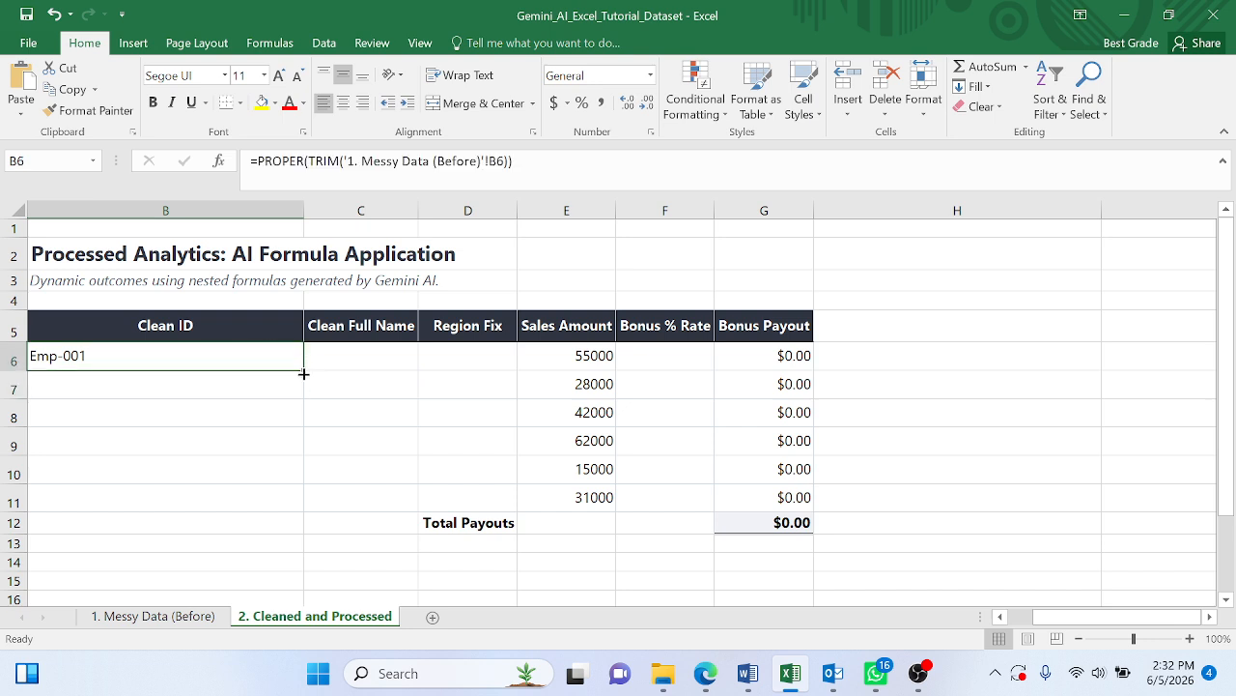
pyautogui.moveTo(303, 372); pyautogui.dragTo(294, 506)
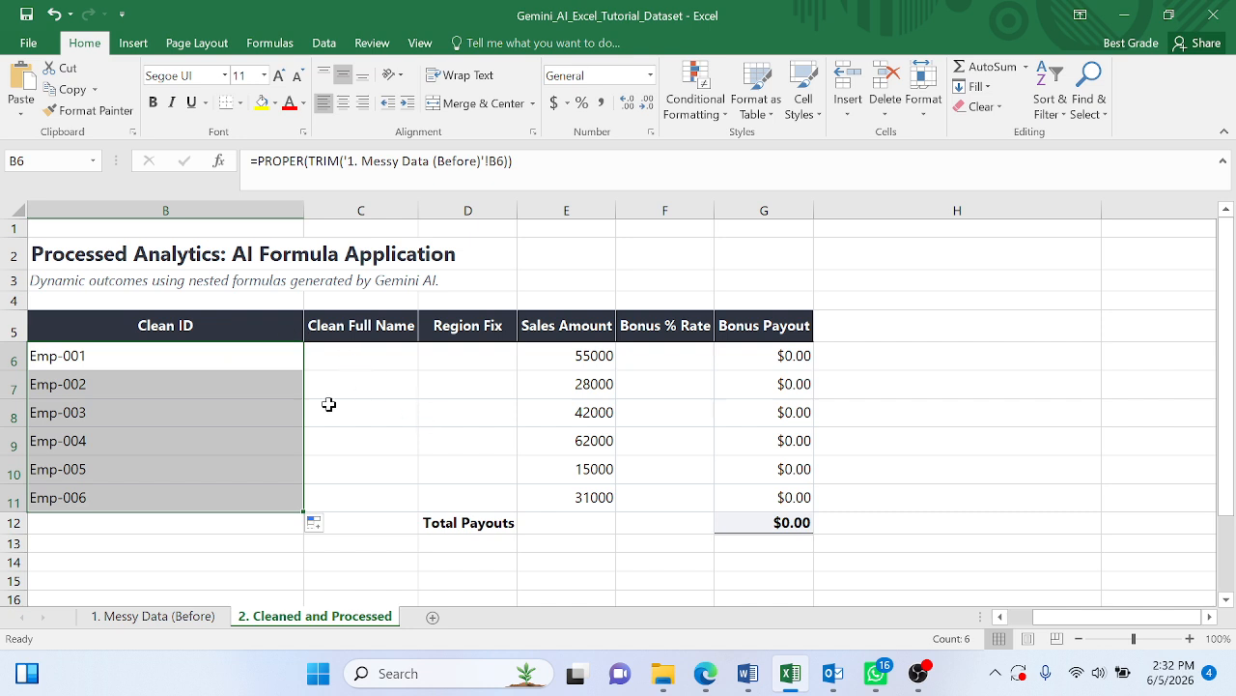
# - Copy the C column prompt for cell C6 from the Word document and submit it in the same Gemini chat
pyautogui.click(154, 615)
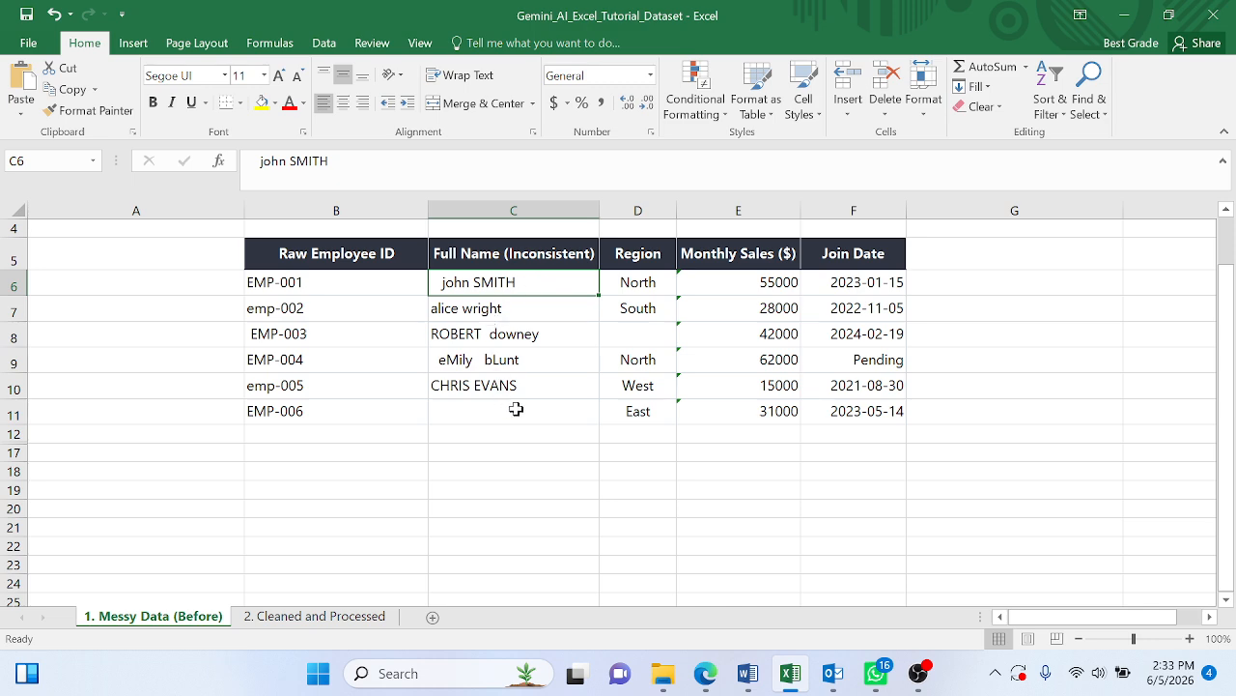
pyautogui.click(747, 673)
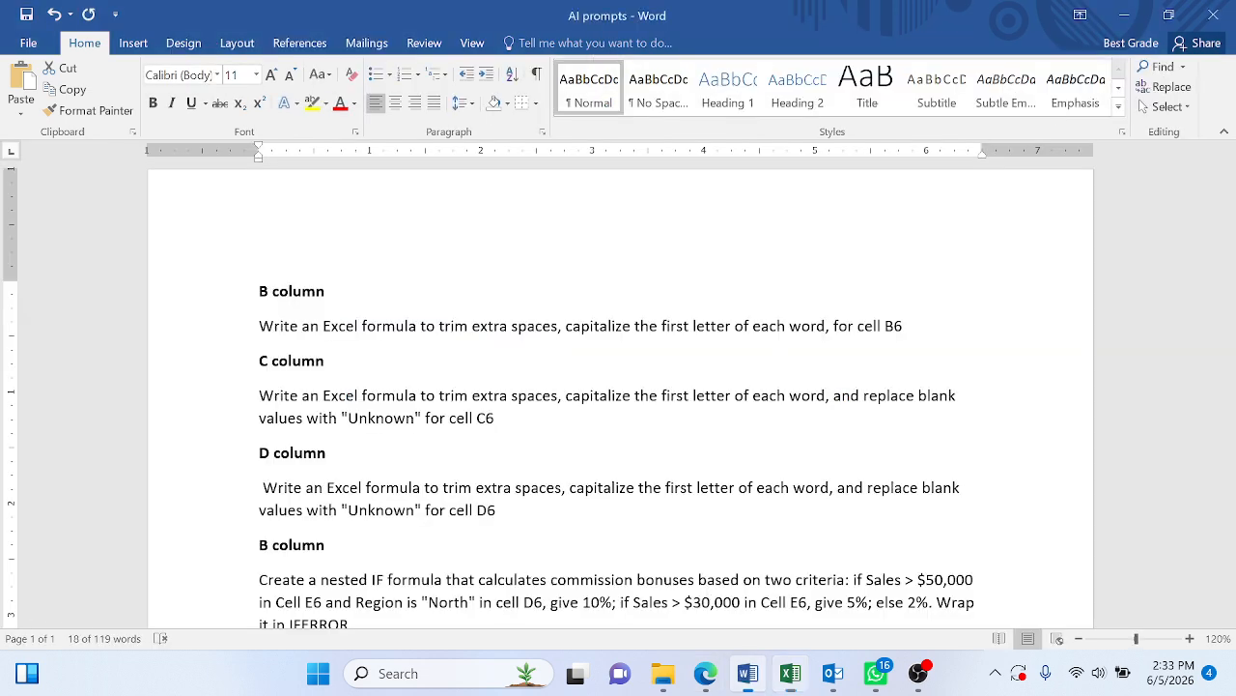
pyautogui.moveTo(503, 419); pyautogui.dragTo(259, 397)
pyautogui.hotkey('ctrl', 'c')
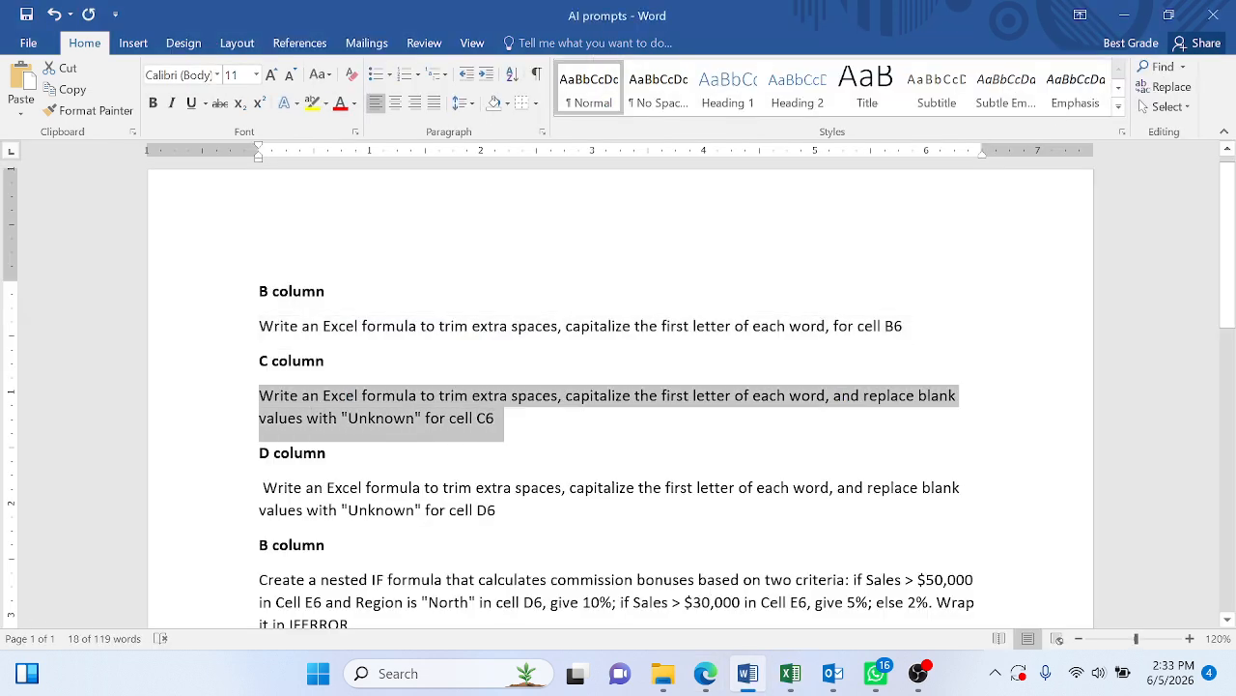
pyautogui.click(705, 673)
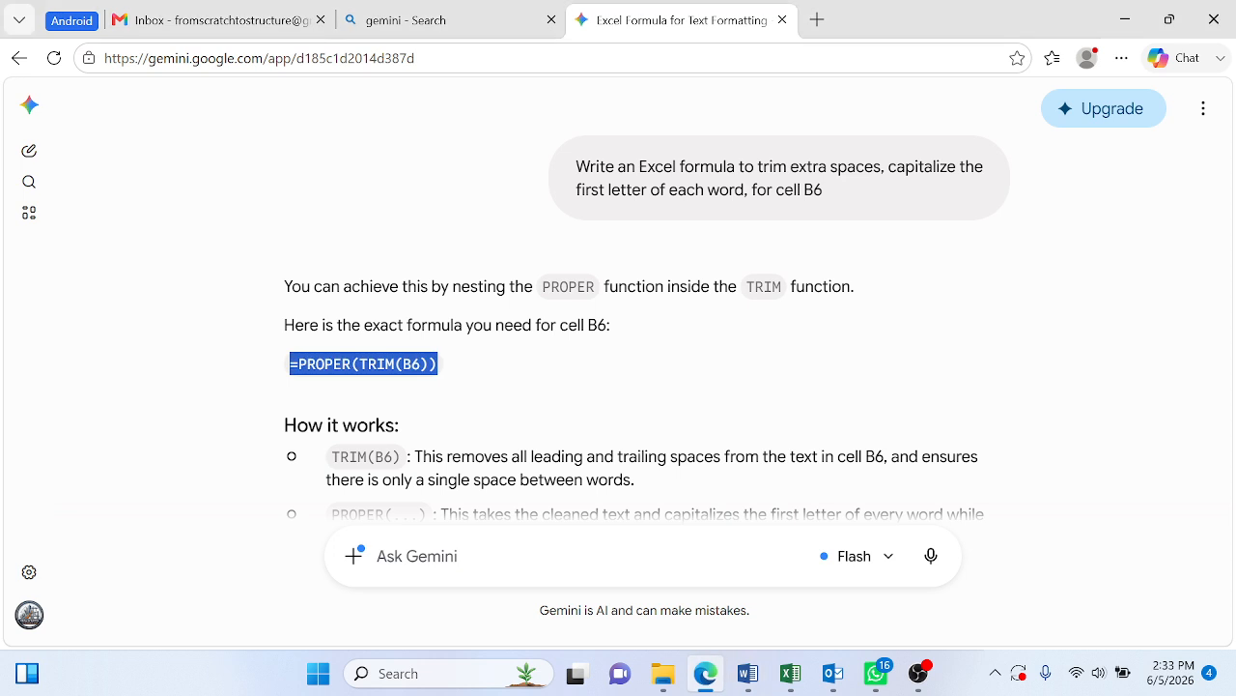
pyautogui.click(416, 548)
pyautogui.hotkey('ctrl', 'v')
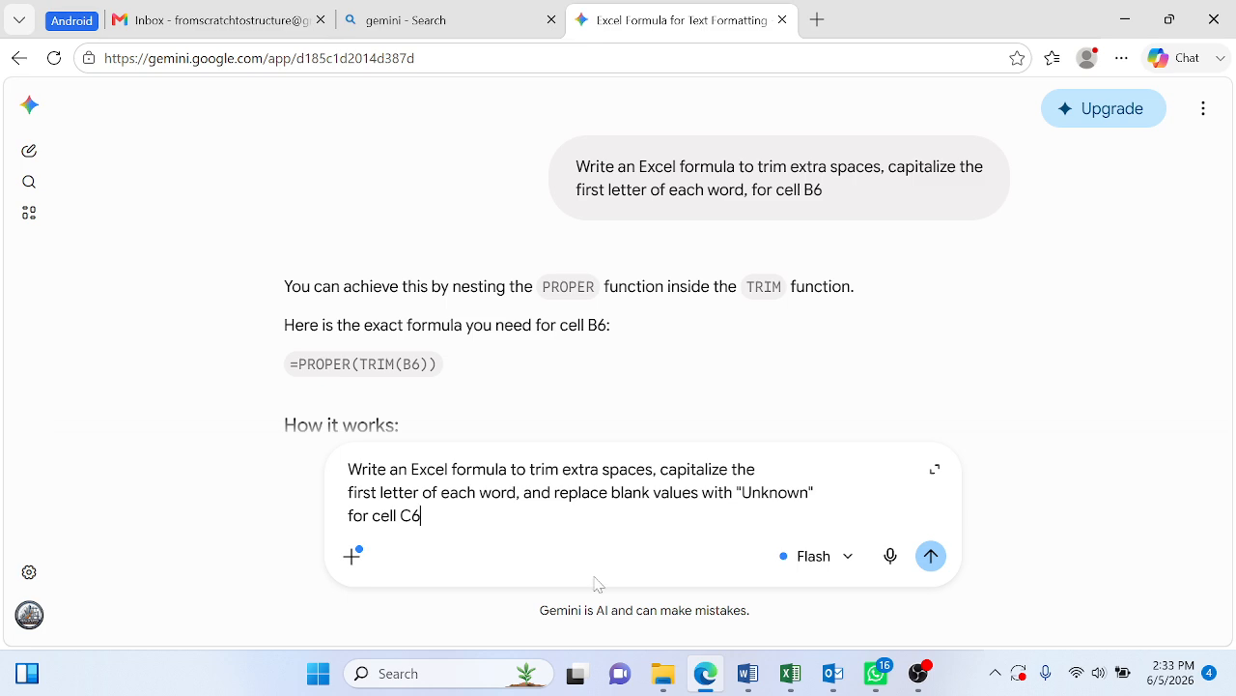
pyautogui.click(932, 555)
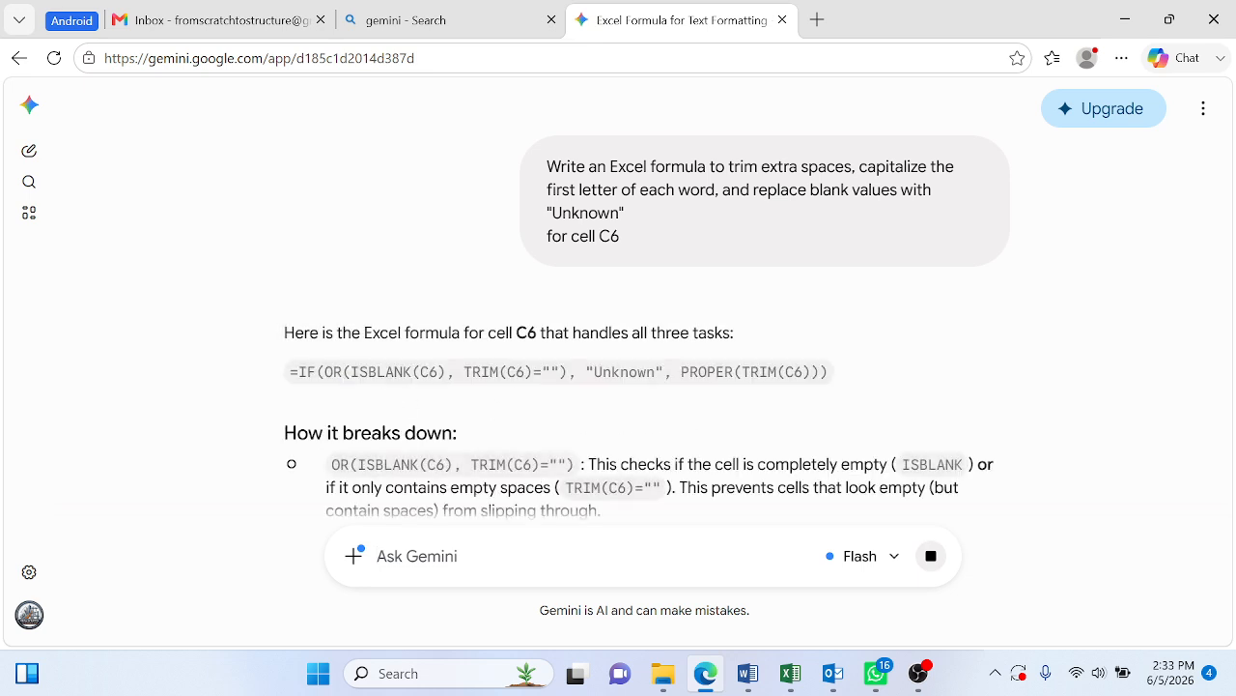
# - Copy =IF(OR(ISBLANK(C6), TRIM(C6)=""), "Unknown", PROPER(TRIM(C6))) from Gemini's answer into cell C6 of the 2. Cleaned and Processed sheet in Excel
pyautogui.moveTo(286, 331); pyautogui.dragTo(292, 389)
pyautogui.click(857, 405)
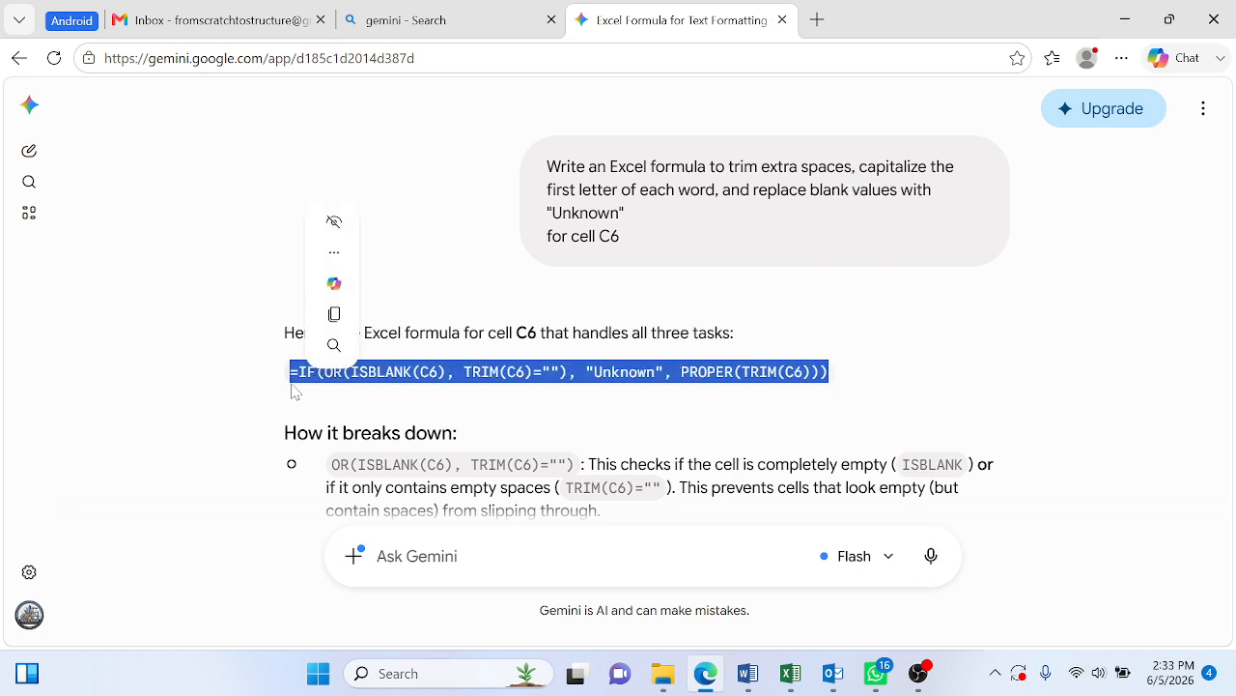
pyautogui.hotkey('ctrl', 'c')
pyautogui.hotkey('alt', 'Tab')
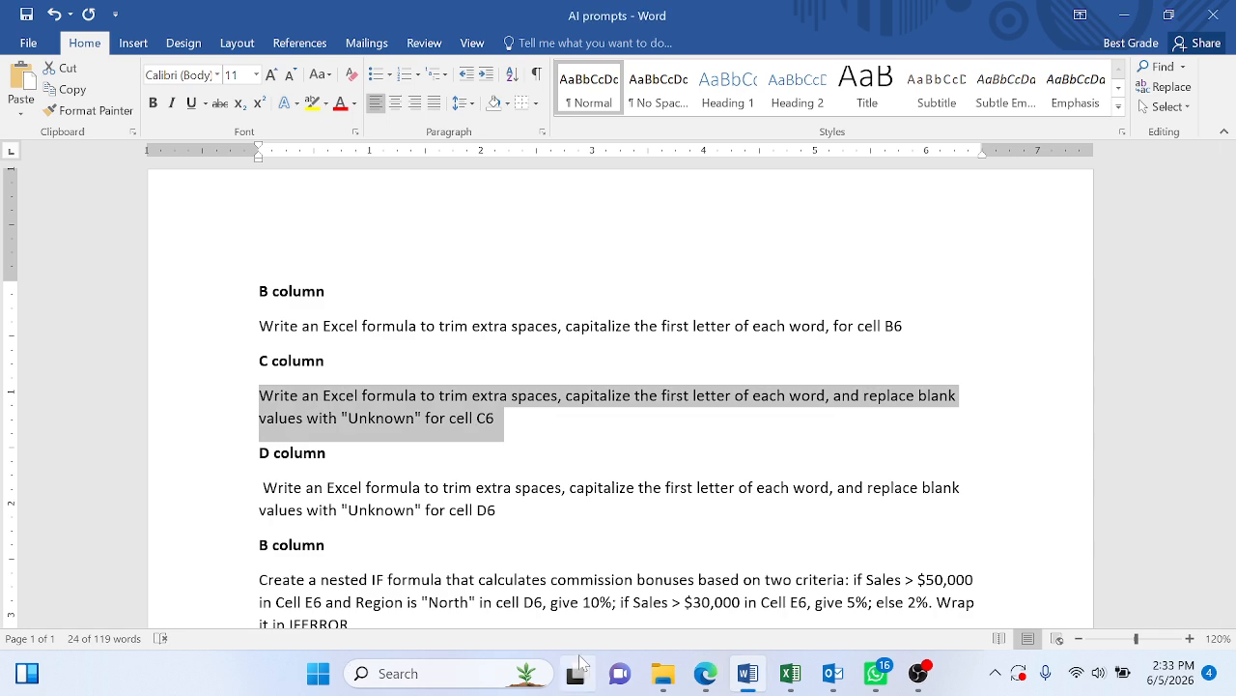
pyautogui.hotkey('alt', 'Tab')
pyautogui.click(792, 675)
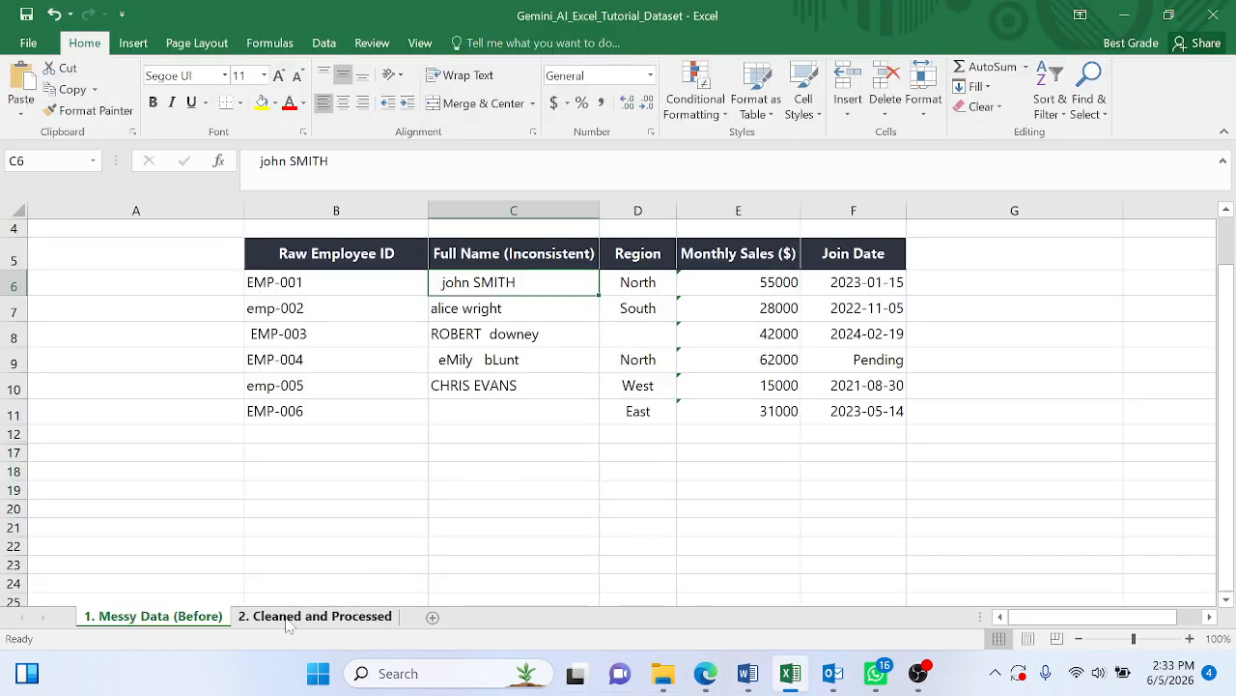
pyautogui.click(288, 618)
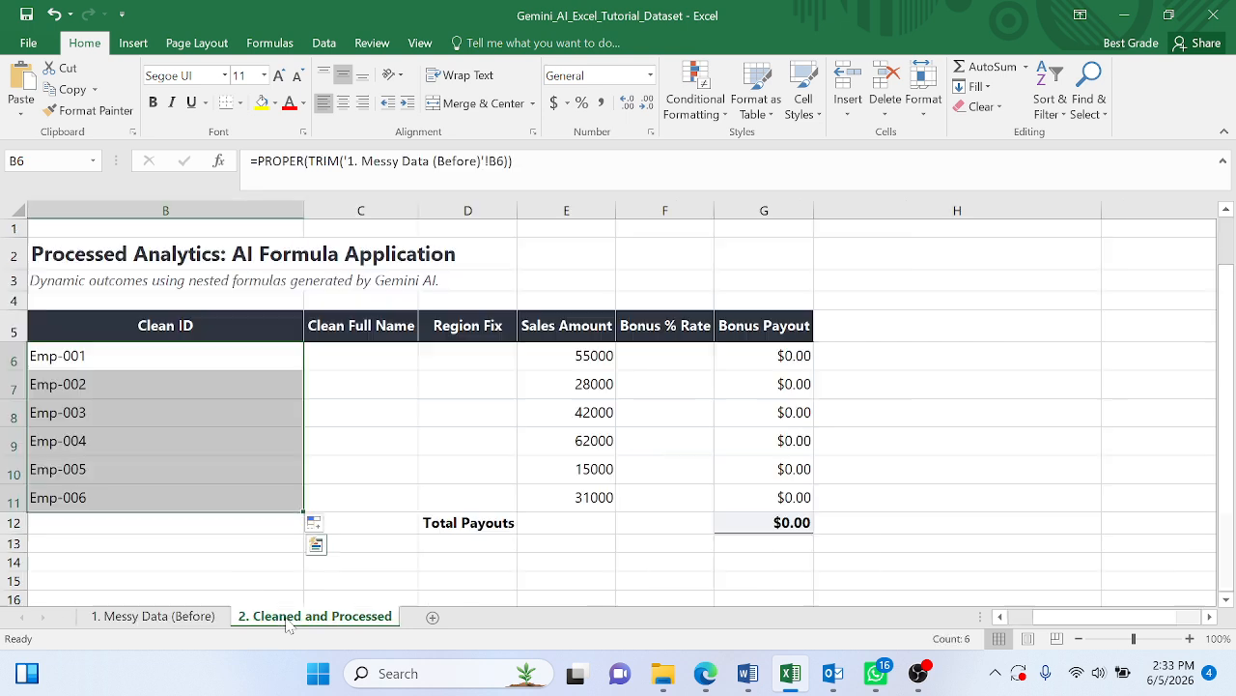
pyautogui.doubleClick(371, 357)
pyautogui.hotkey('ctrl', 'v')
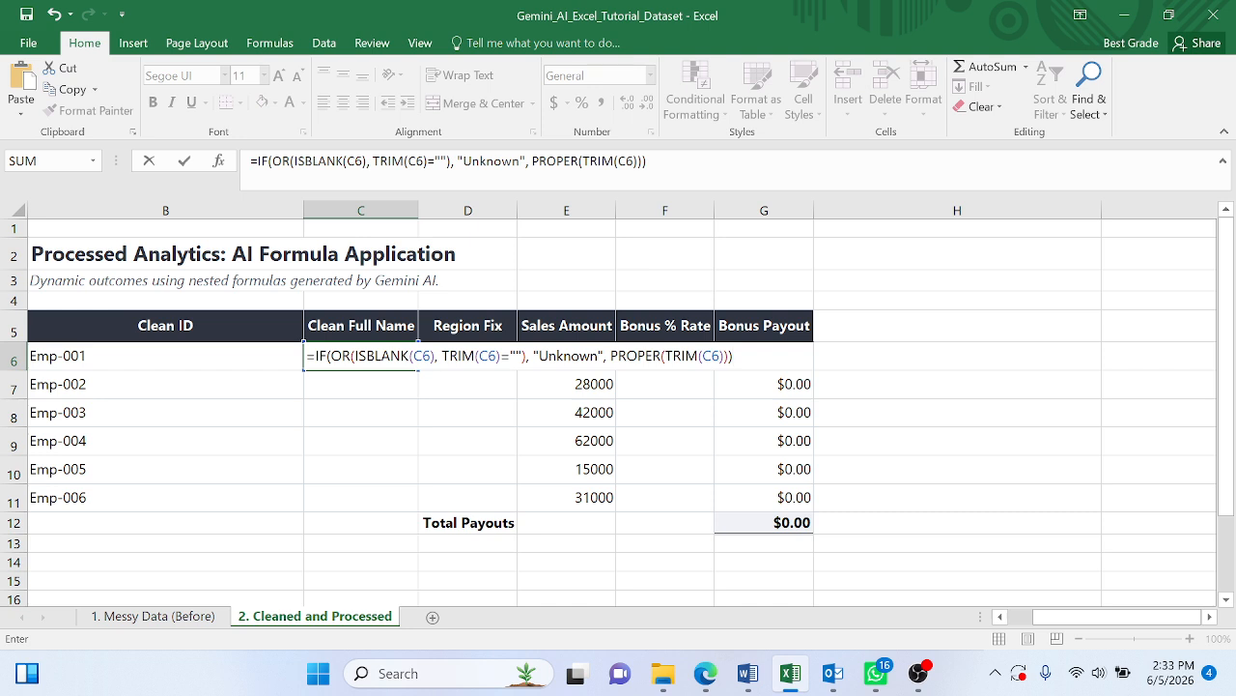
# - Change the C6 reference inside ISBLANK to cell C6 on the 1. Messy Data (Before) sheet and dismiss the circular reference warning
pyautogui.moveTo(431, 357); pyautogui.dragTo(413, 357)
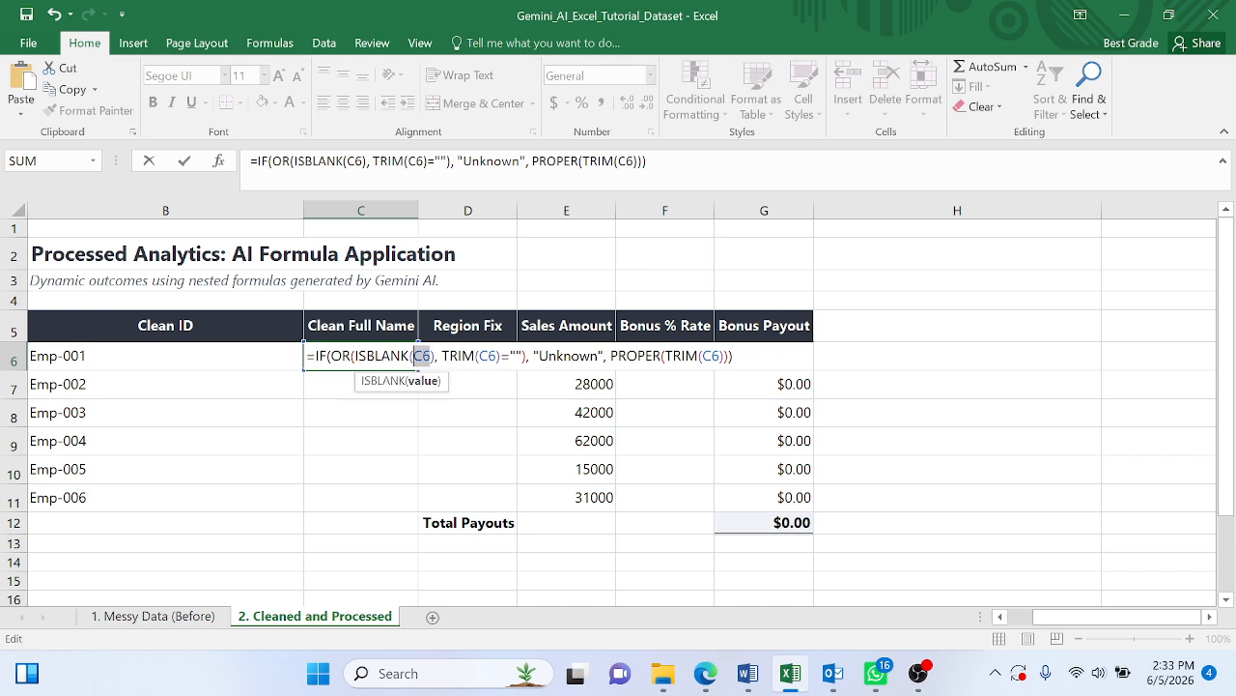
pyautogui.click(176, 620)
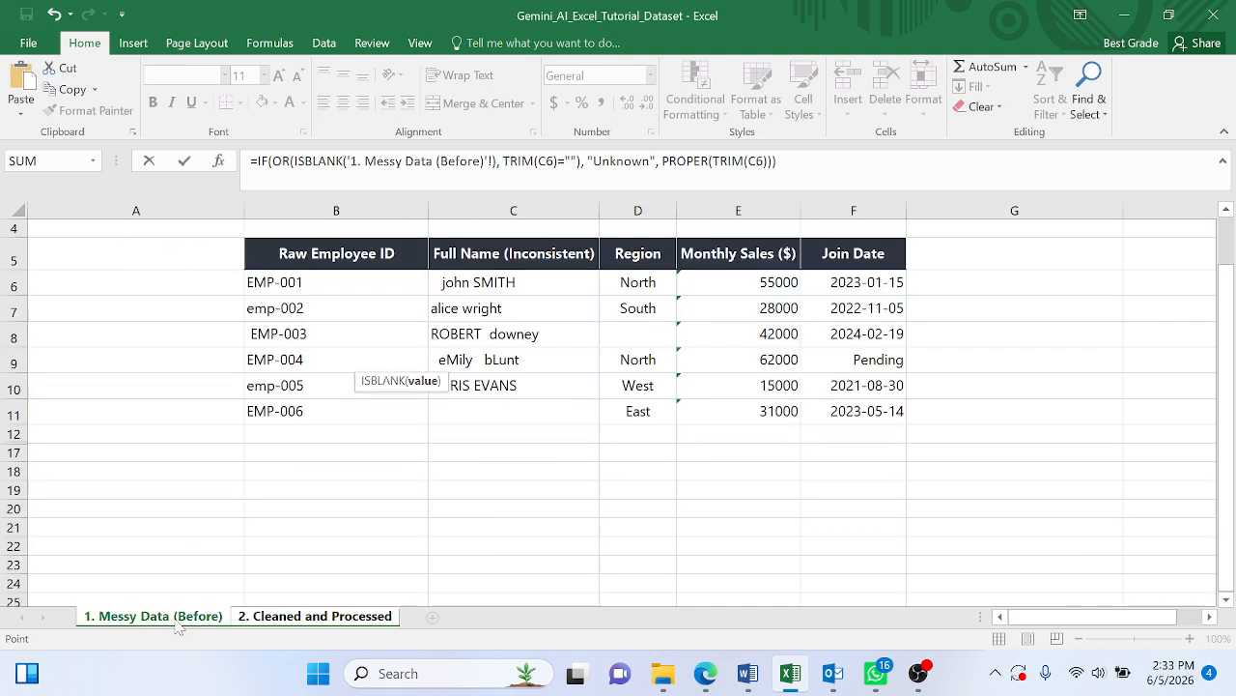
pyautogui.click(490, 280)
pyautogui.press('Return')
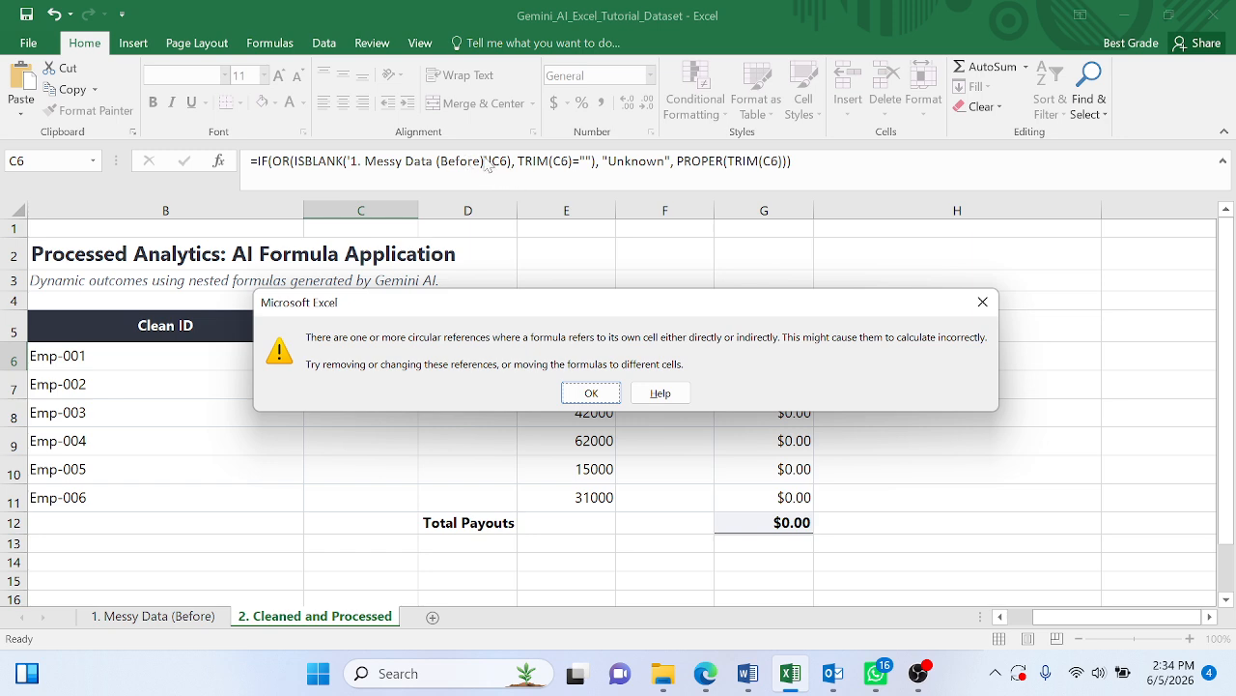
pyautogui.click(610, 394)
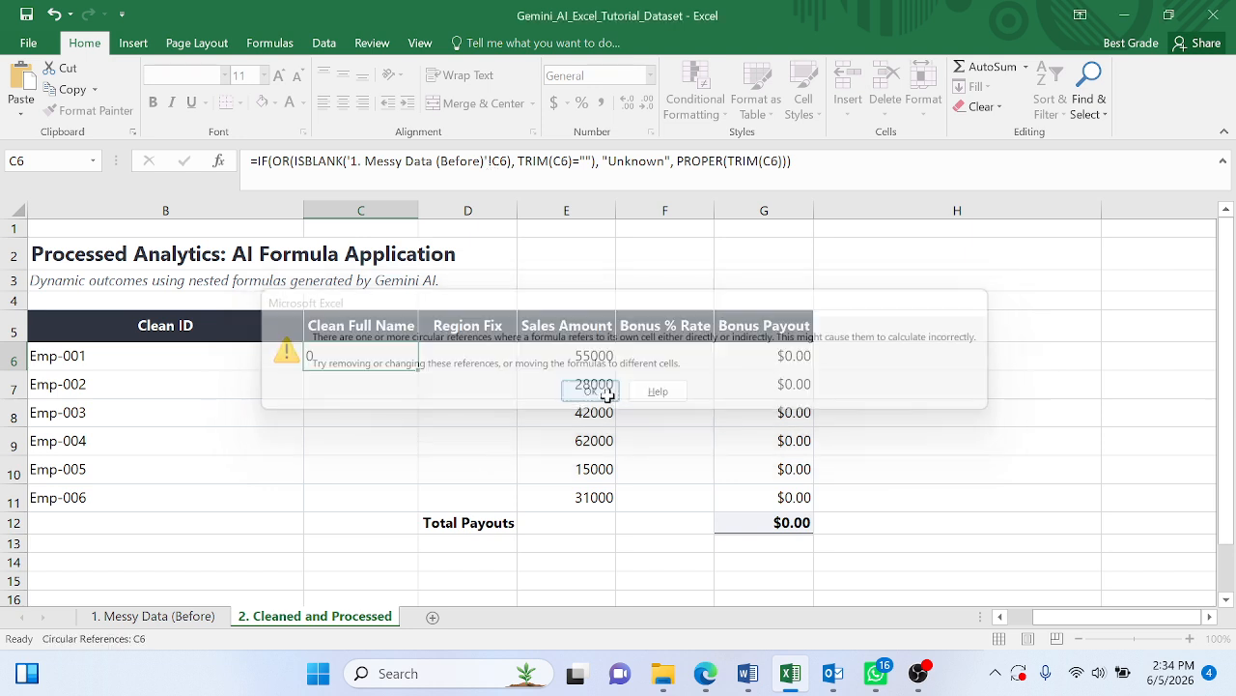
# - Change the C6 reference in the TRIM blank test of the Clean Full Name formula to C6 on the 1. Messy Data (Before) sheet
pyautogui.click(387, 357)
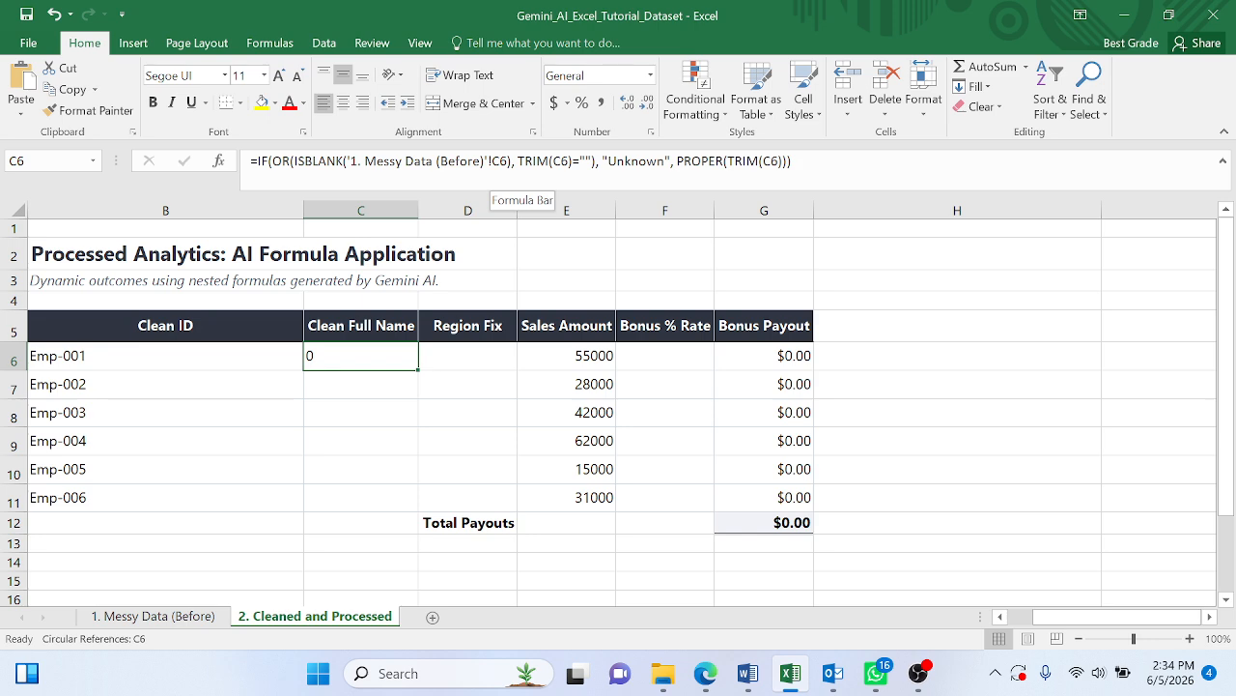
pyautogui.moveTo(569, 161); pyautogui.dragTo(561, 161)
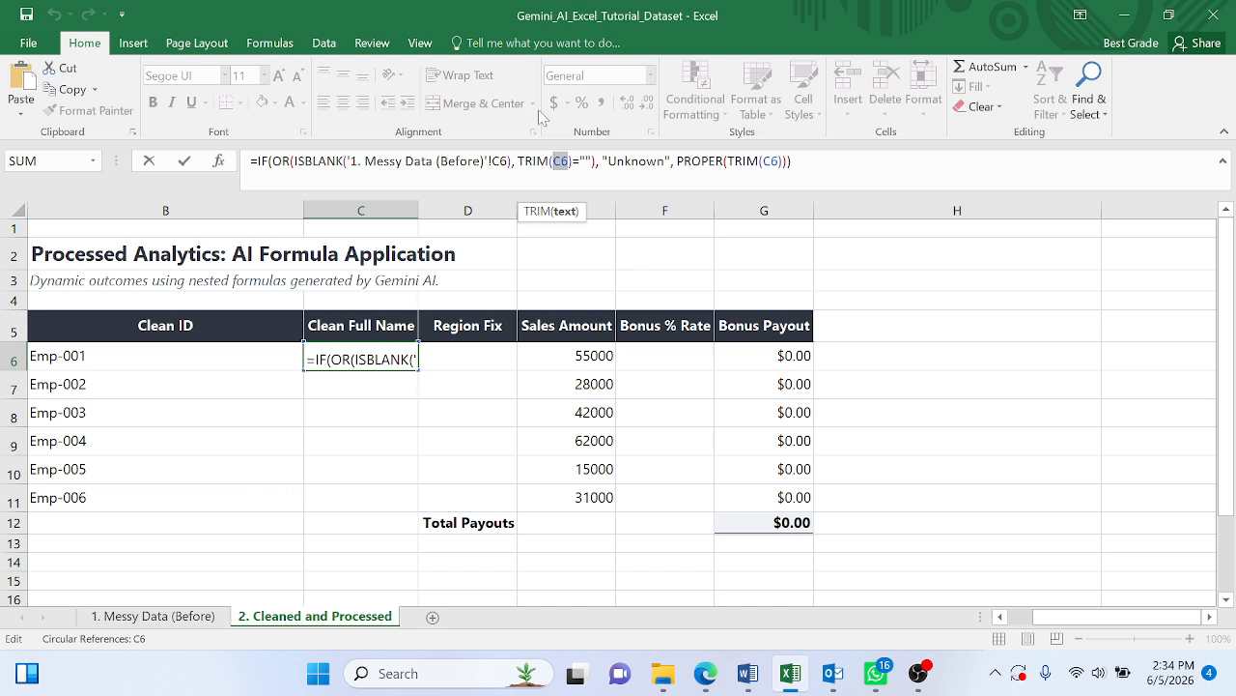
pyautogui.click(194, 618)
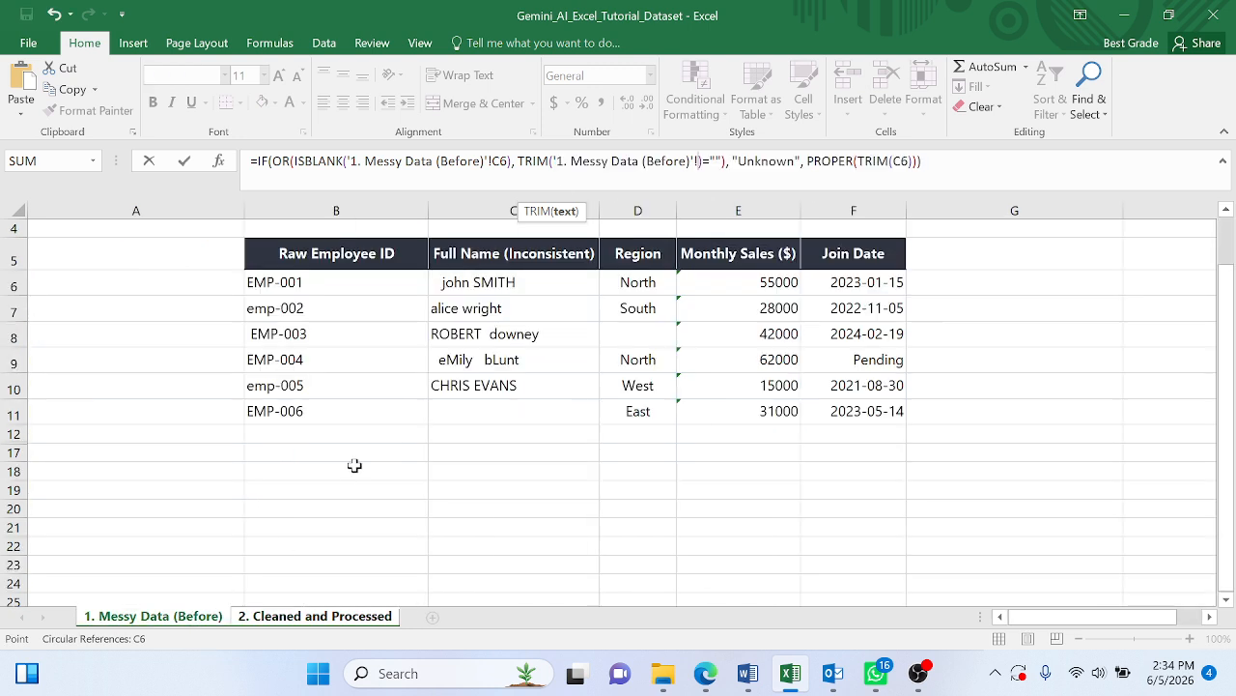
pyautogui.click(522, 283)
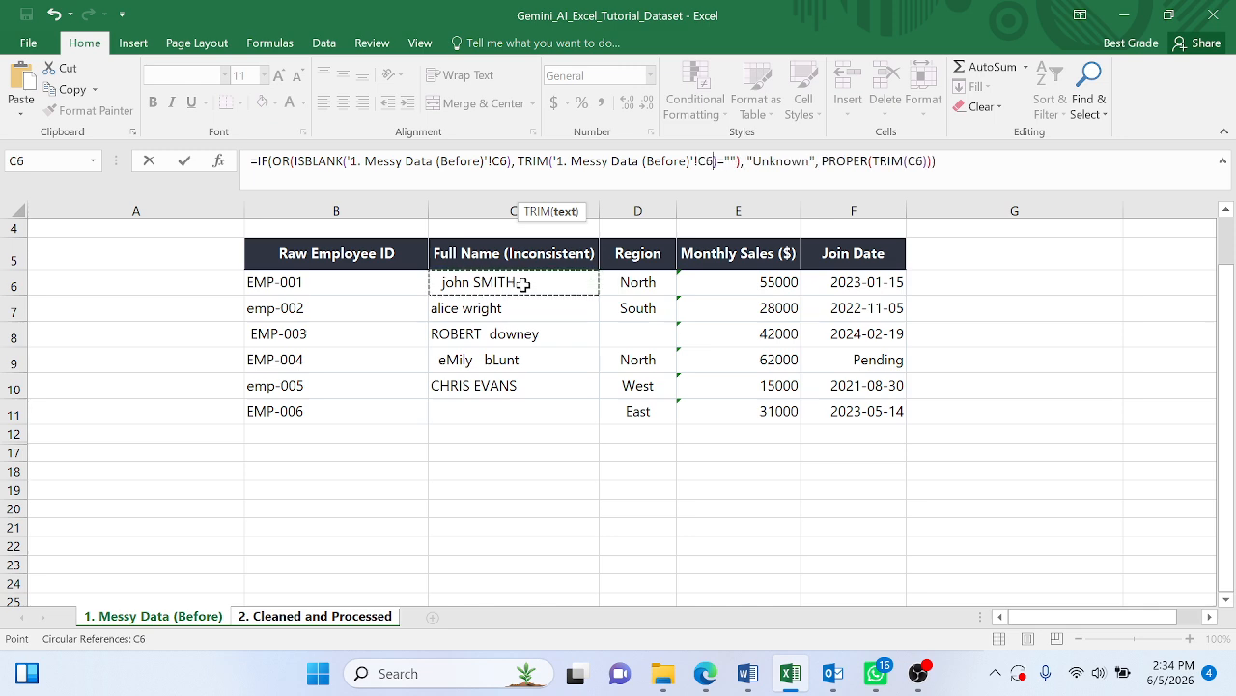
pyautogui.press('Return')
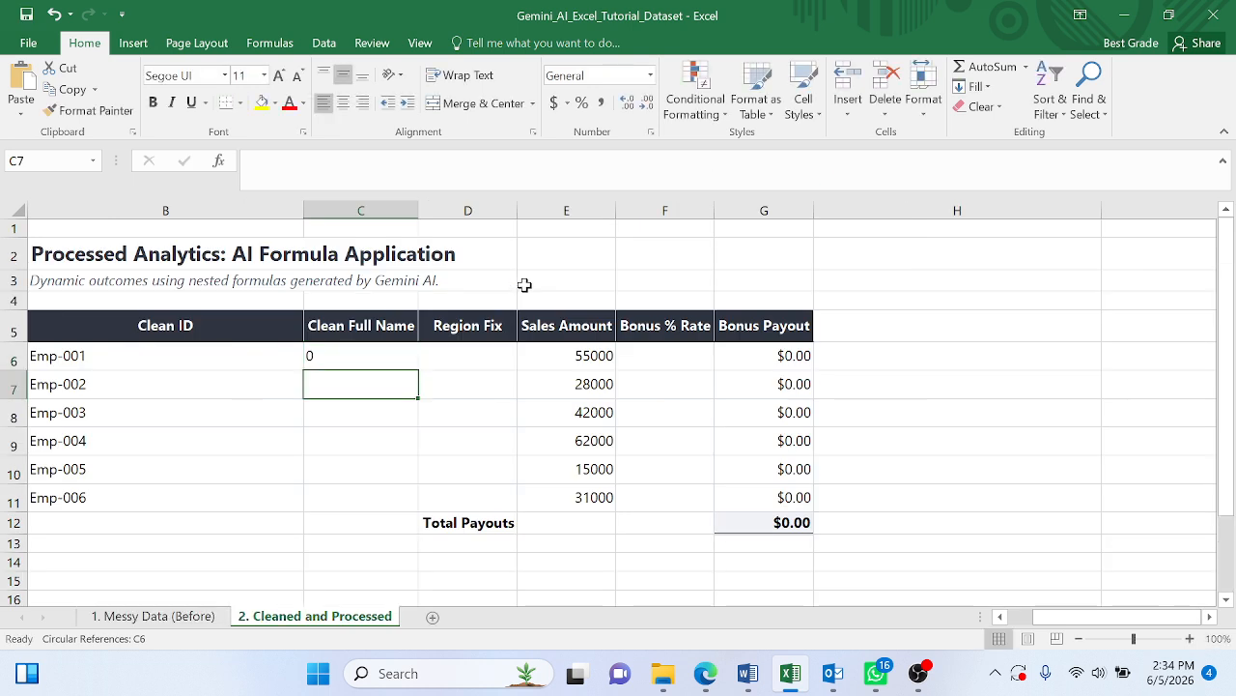
# - Change the C6 reference inside PROPER(TRIM()) of the Clean Full Name formula to C6 on the 1. Messy Data (Before) sheet
pyautogui.click(365, 361)
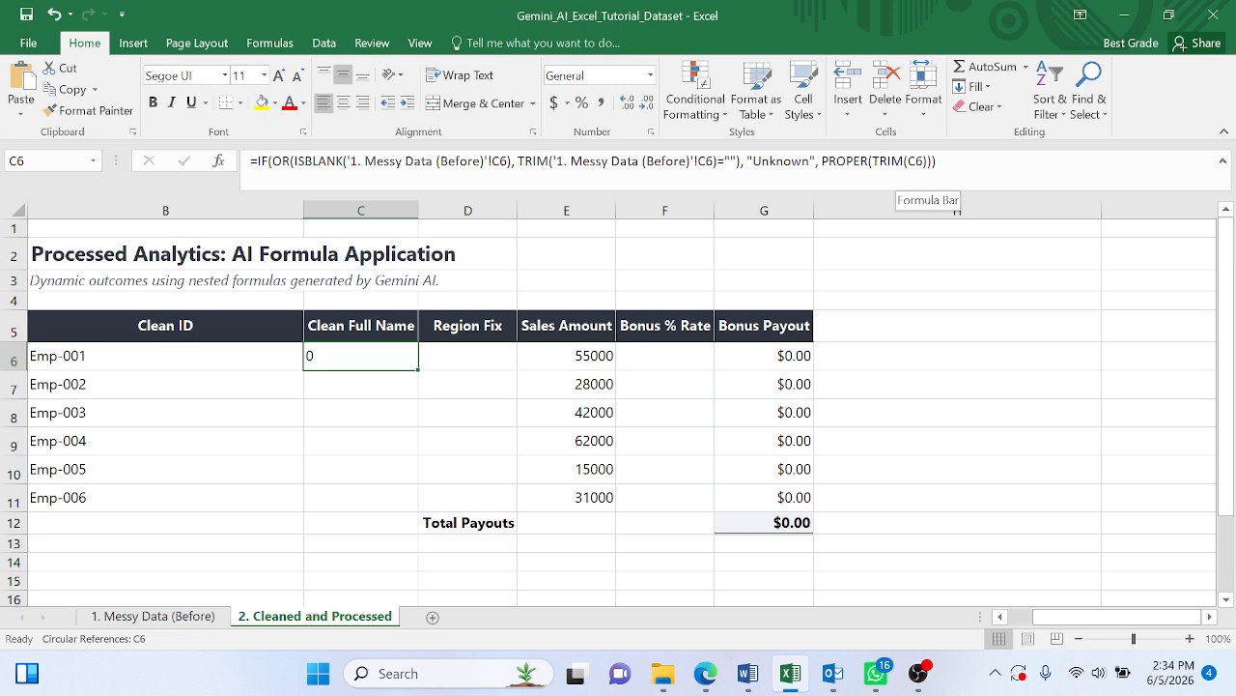
pyautogui.click(918, 161)
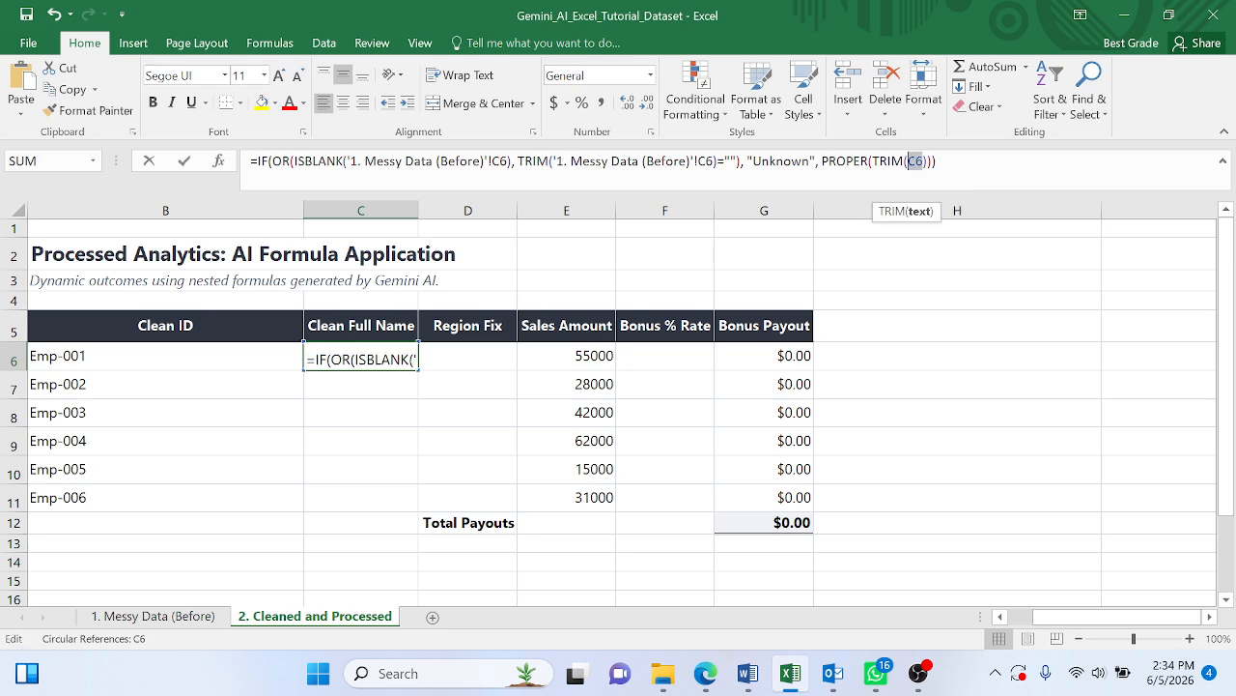
pyautogui.click(200, 623)
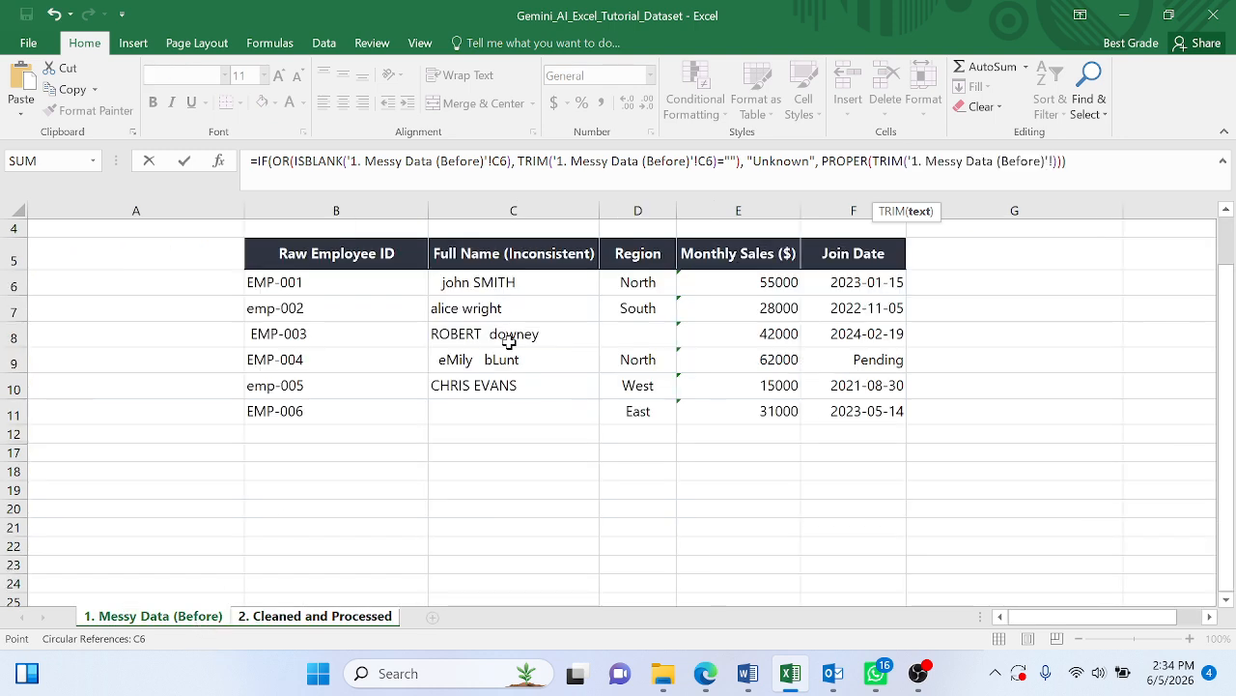
pyautogui.click(538, 279)
pyautogui.press('Return')
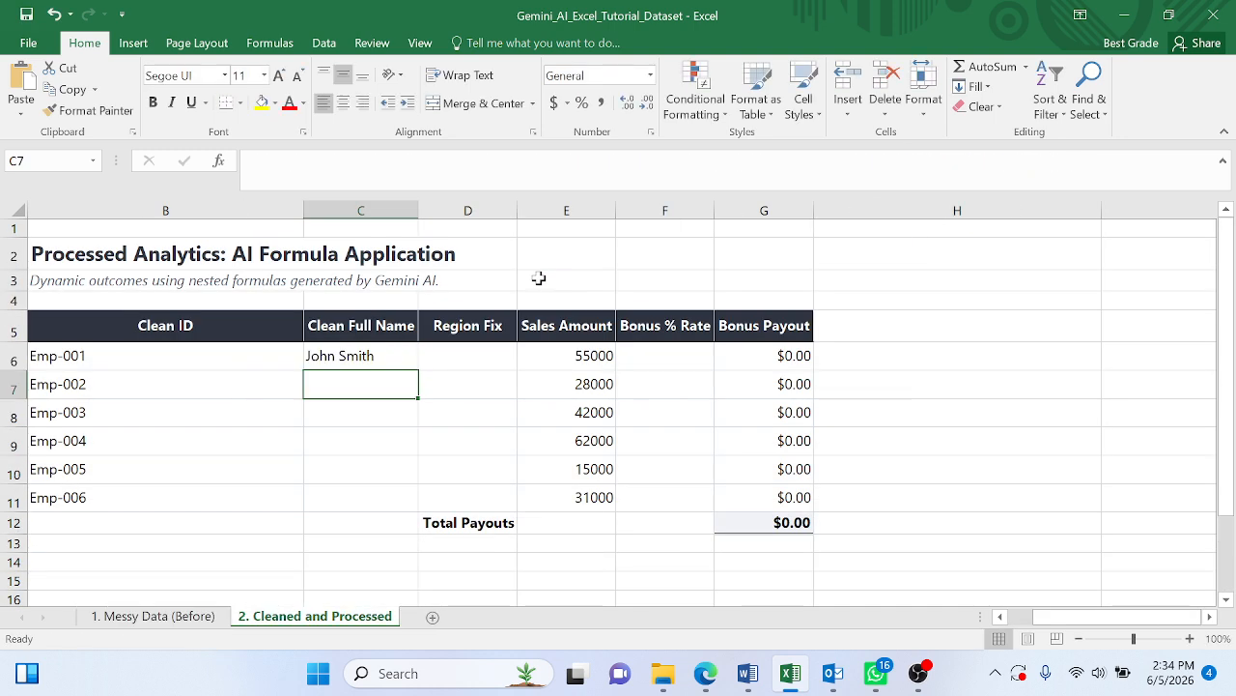
# - Check the raw names on the messy data sheet and fill the Clean Full Name formula from C6 down through C11
pyautogui.click(178, 619)
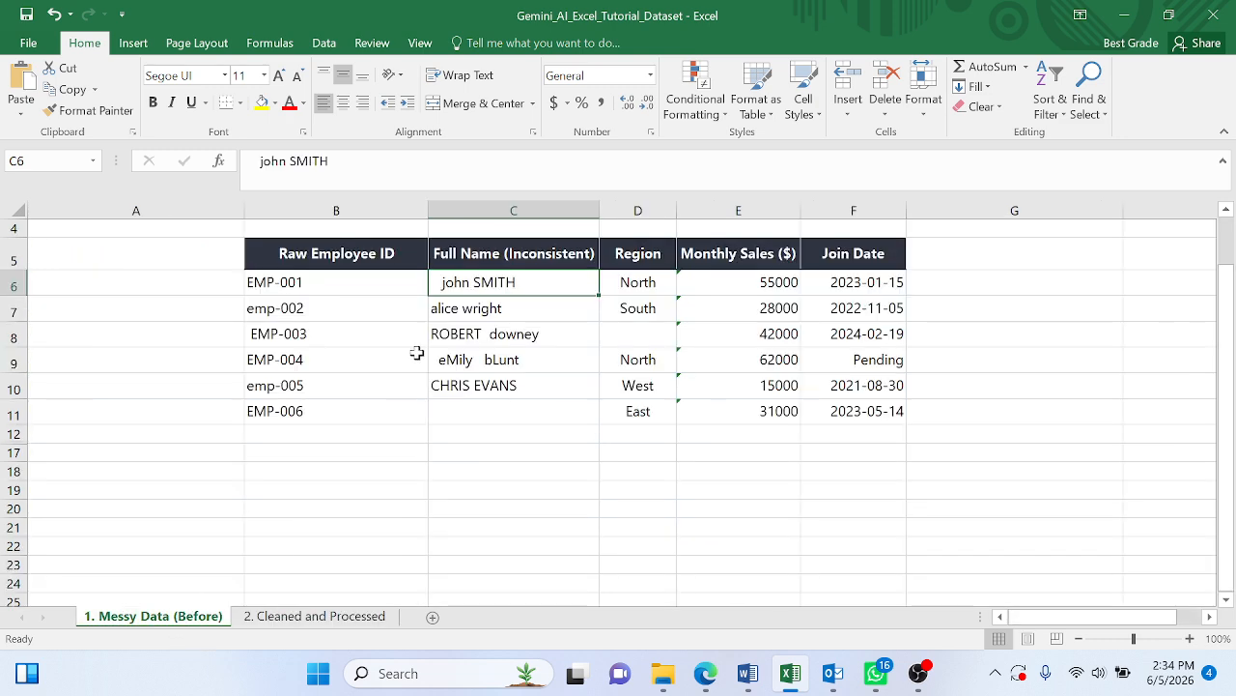
pyautogui.click(274, 619)
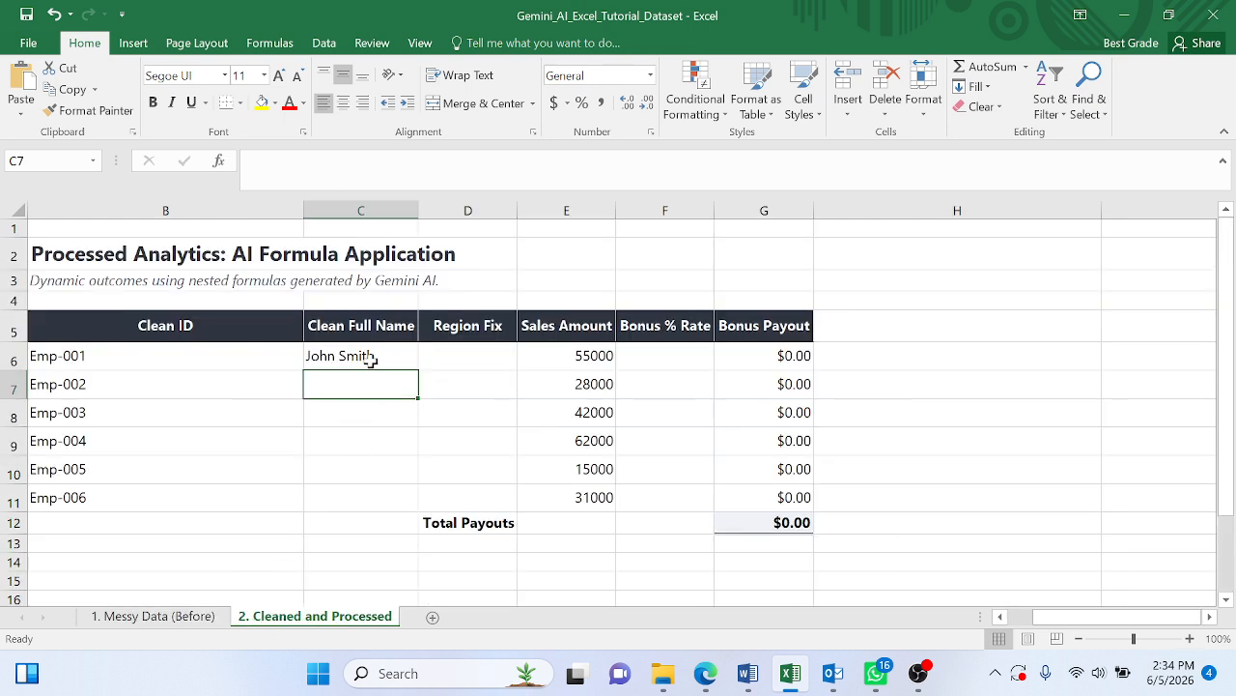
pyautogui.click(400, 355)
pyautogui.moveTo(419, 370); pyautogui.dragTo(409, 513)
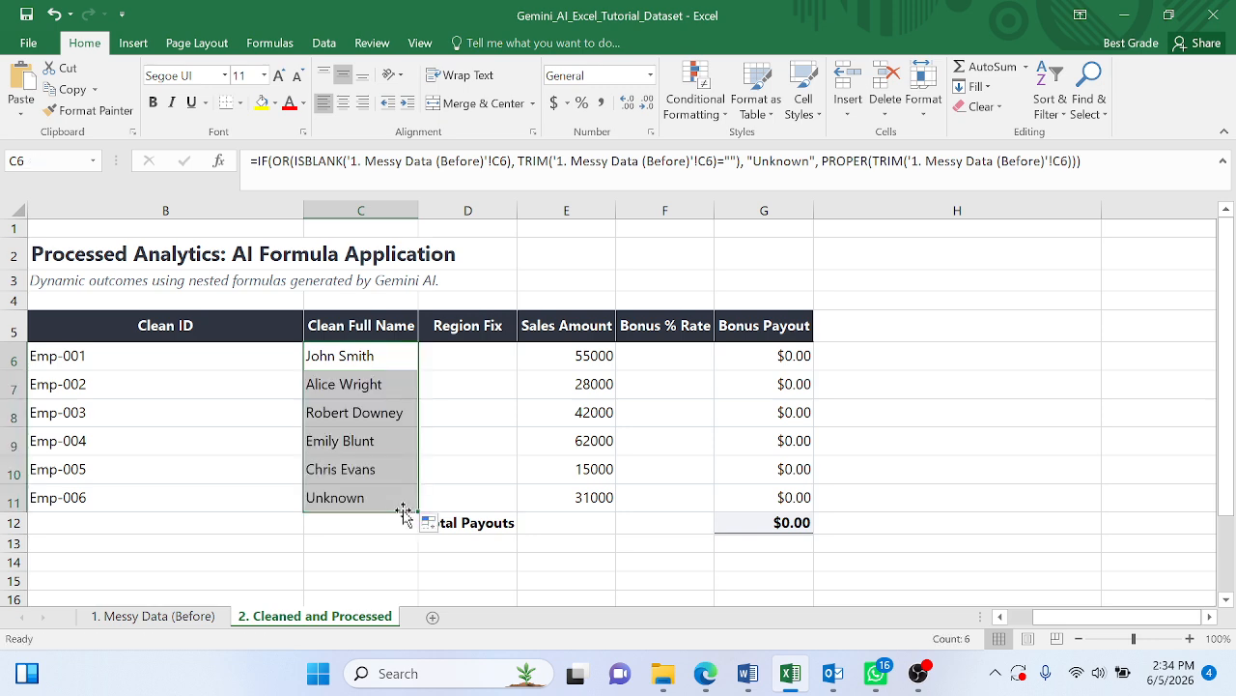
# - Compare the C11 name cell on the messy and cleaned sheets with the blank-value replacement requested in the Gemini prompt
pyautogui.click(491, 412)
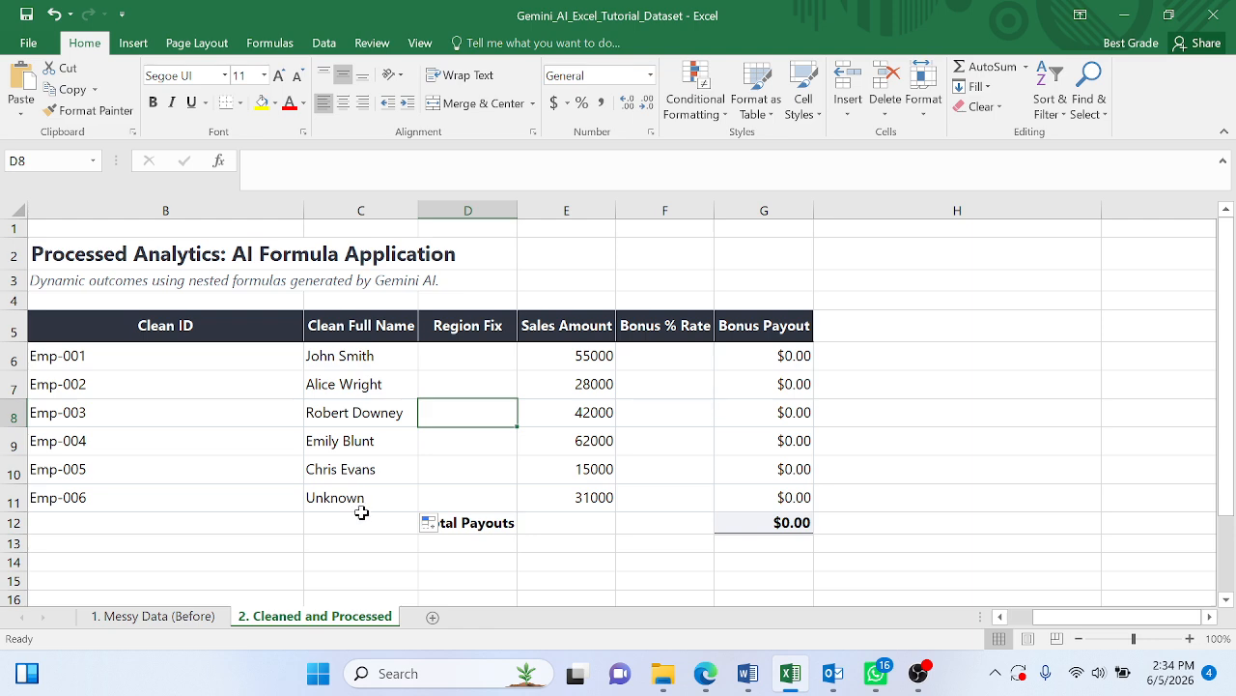
pyautogui.click(155, 615)
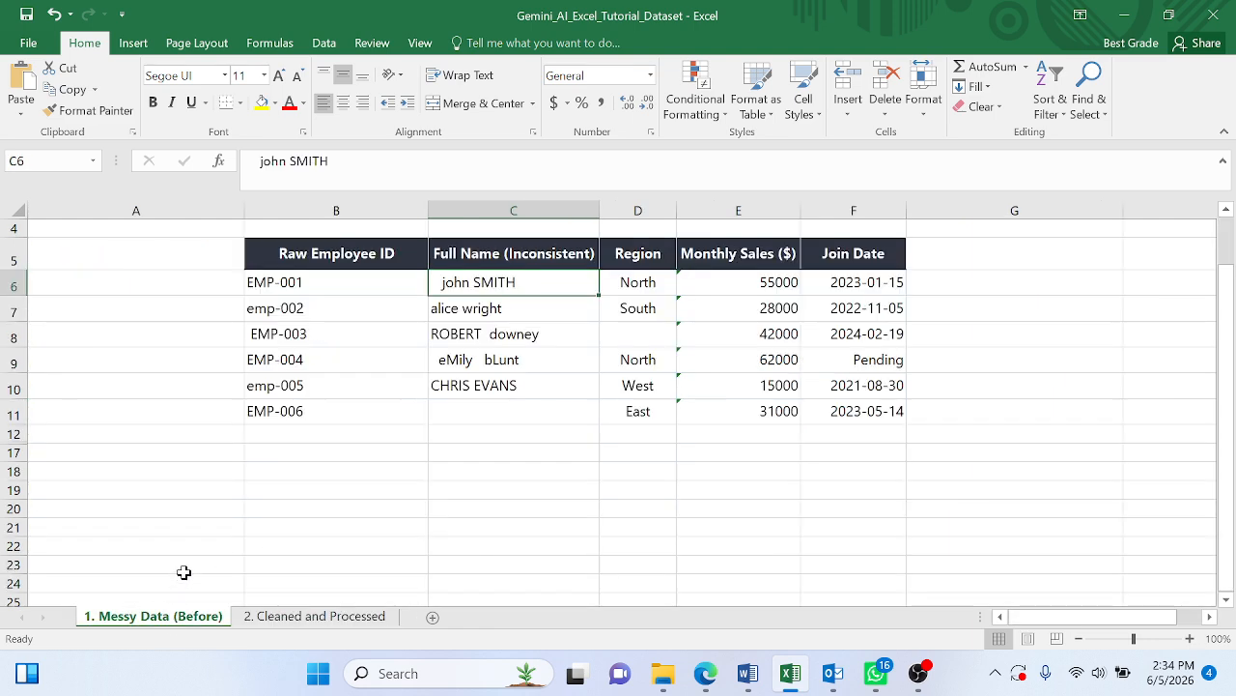
pyautogui.click(484, 414)
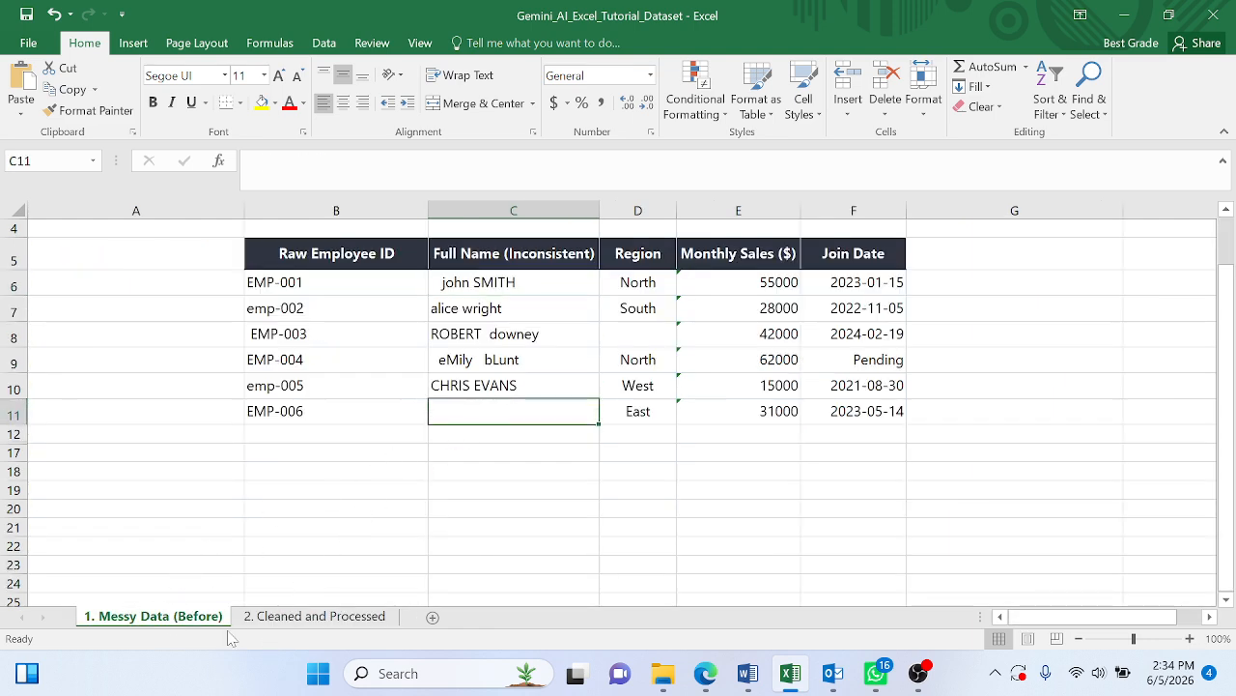
pyautogui.click(301, 620)
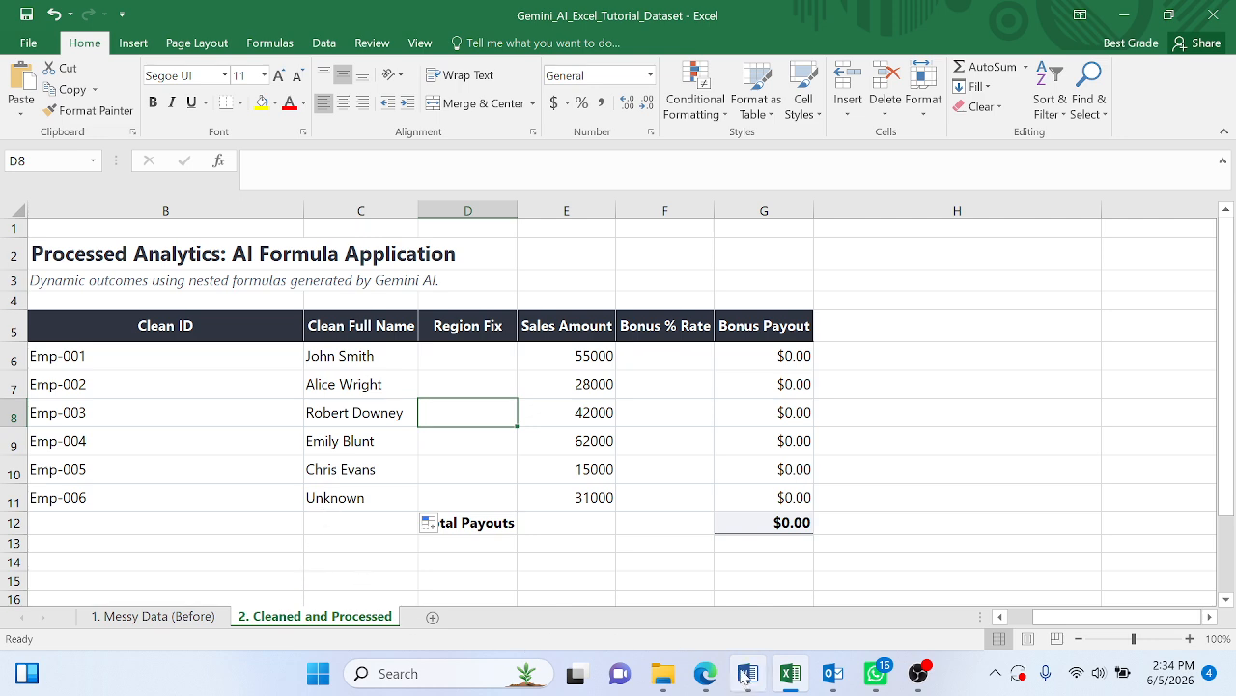
pyautogui.click(704, 675)
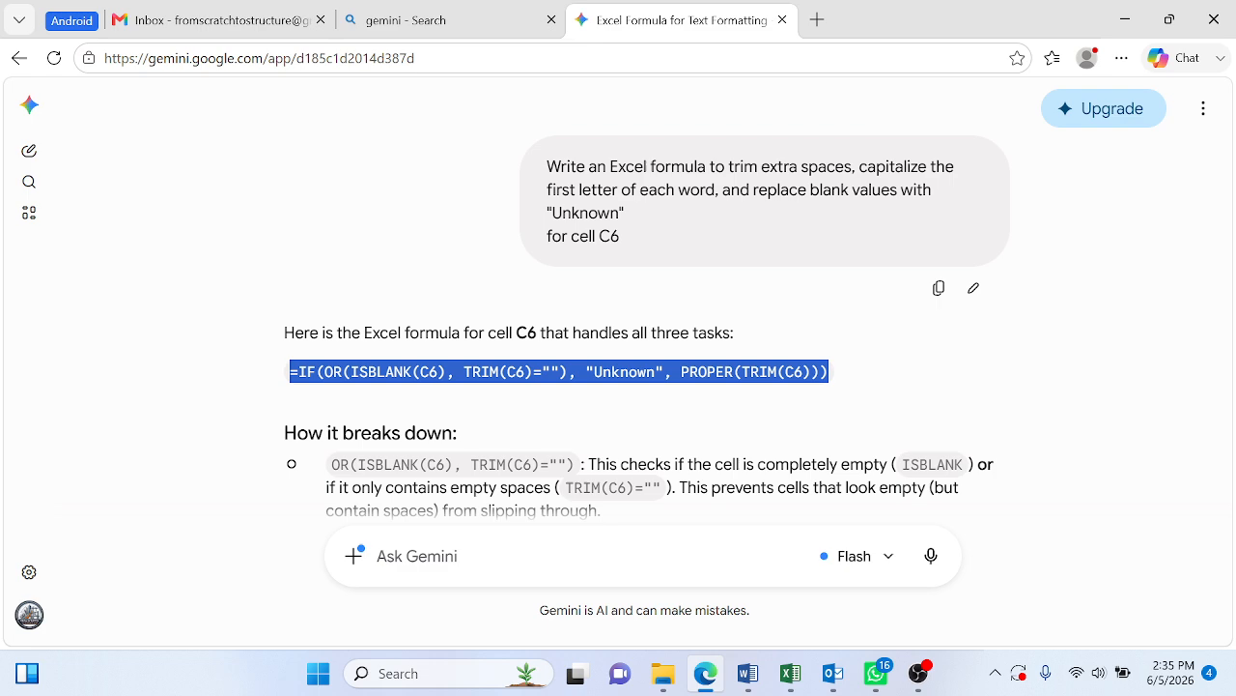
pyautogui.moveTo(552, 213); pyautogui.dragTo(621, 220)
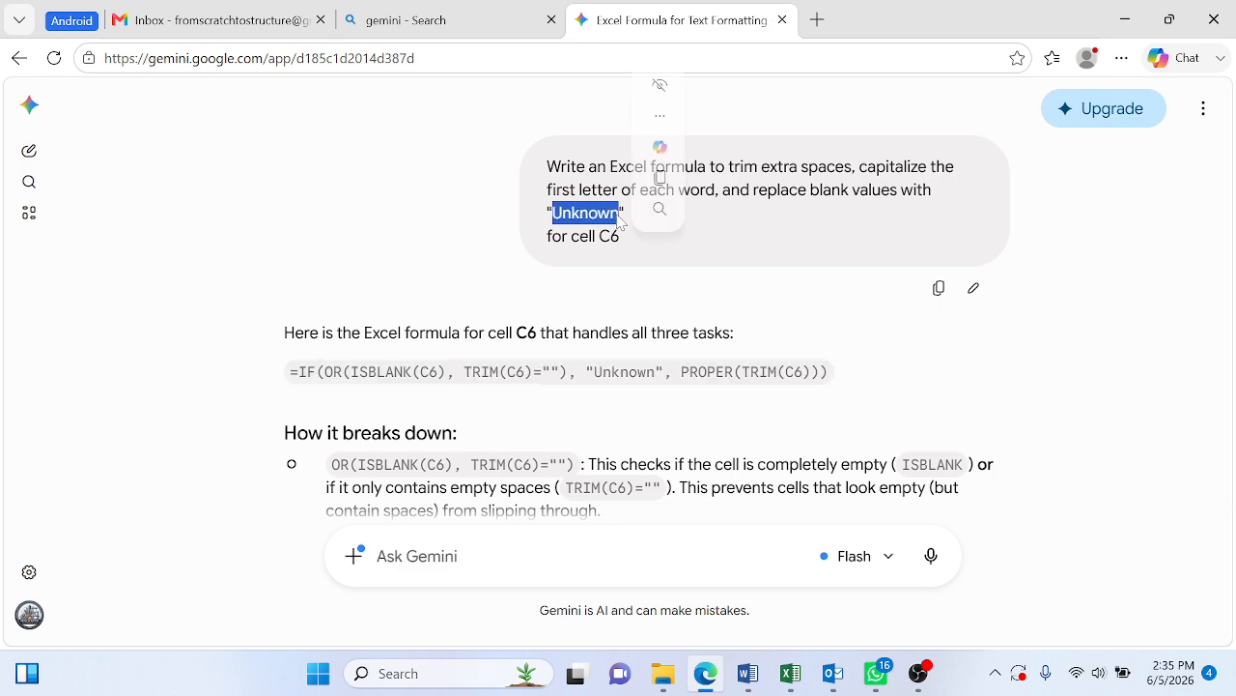
pyautogui.hotkey('alt', 'Tab')
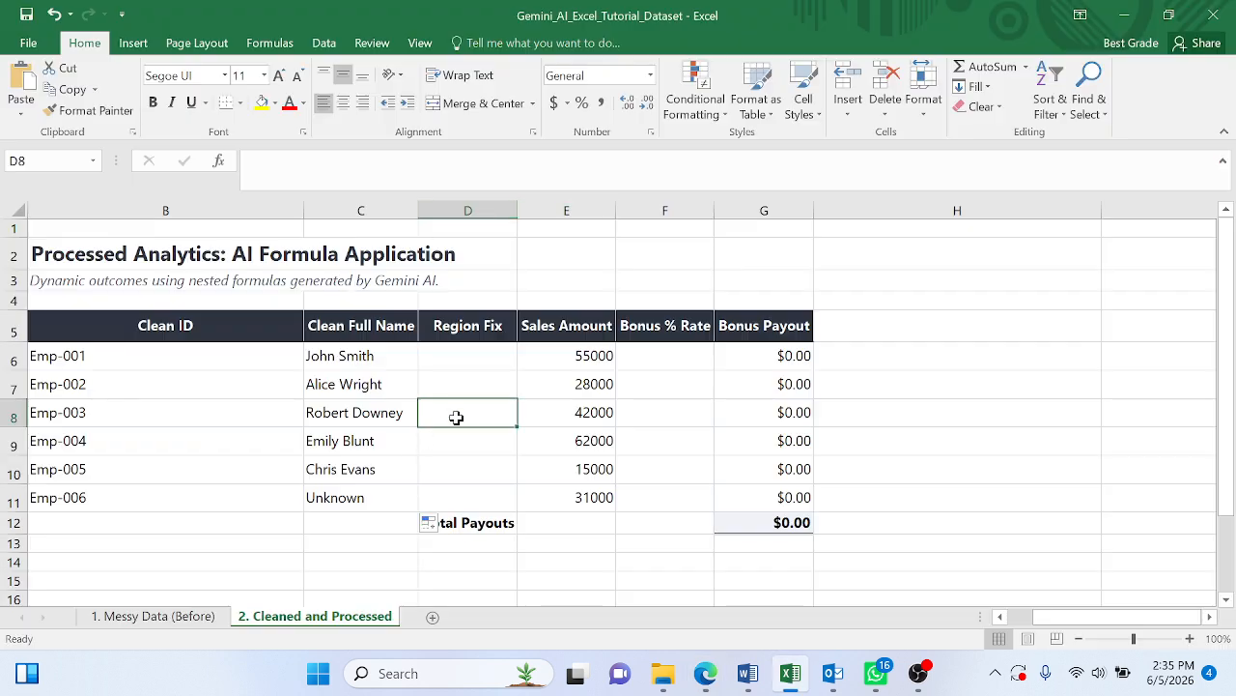
# - Copy the D column prompt for cell D6 from the Word document into the Gemini chat, remove its stray line break and submit it
pyautogui.click(473, 363)
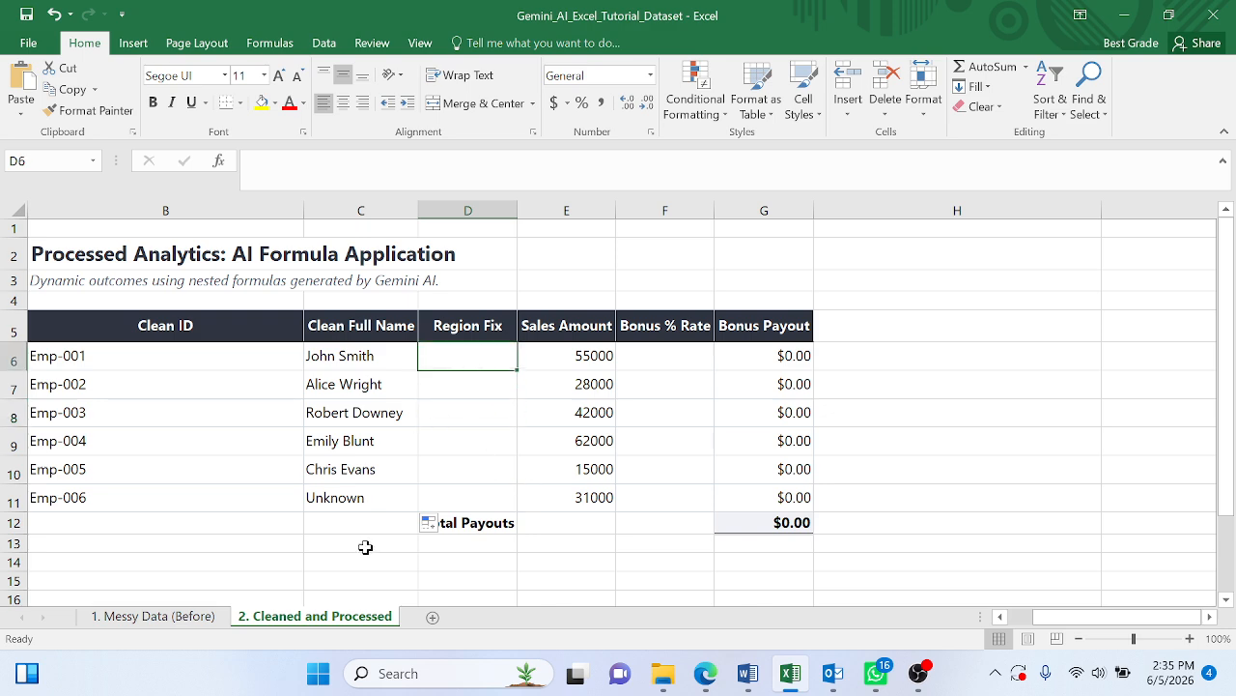
pyautogui.click(750, 682)
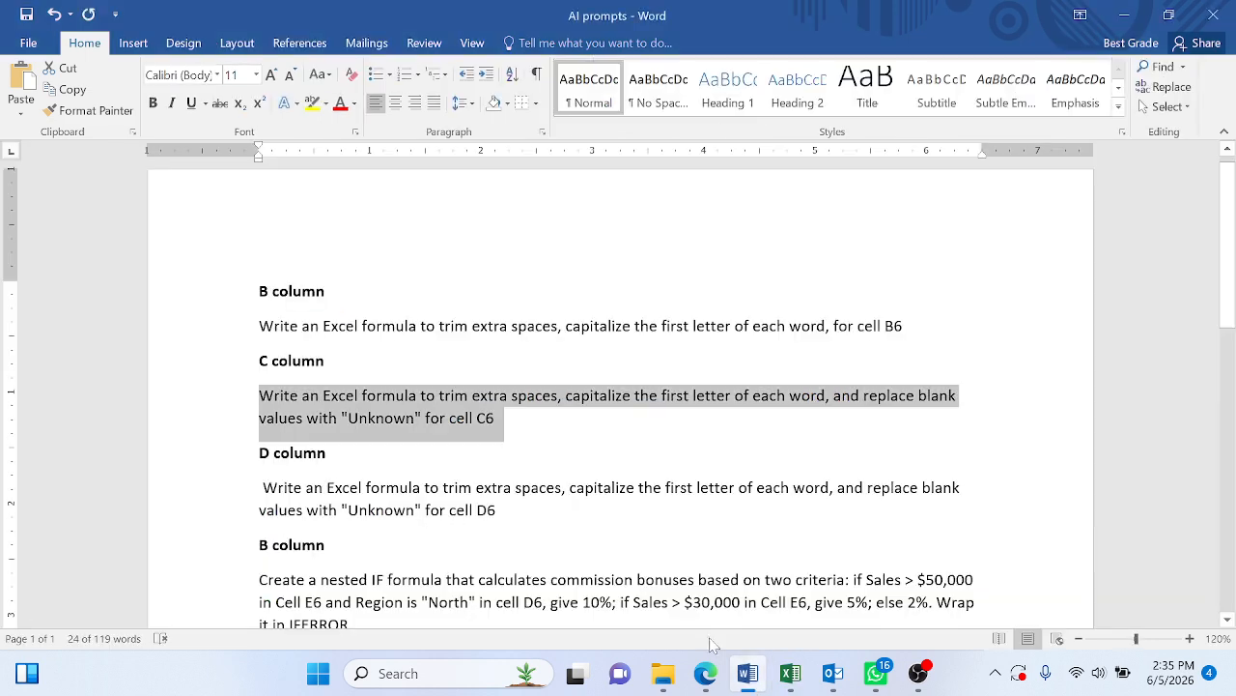
pyautogui.moveTo(496, 456); pyautogui.dragTo(259, 432)
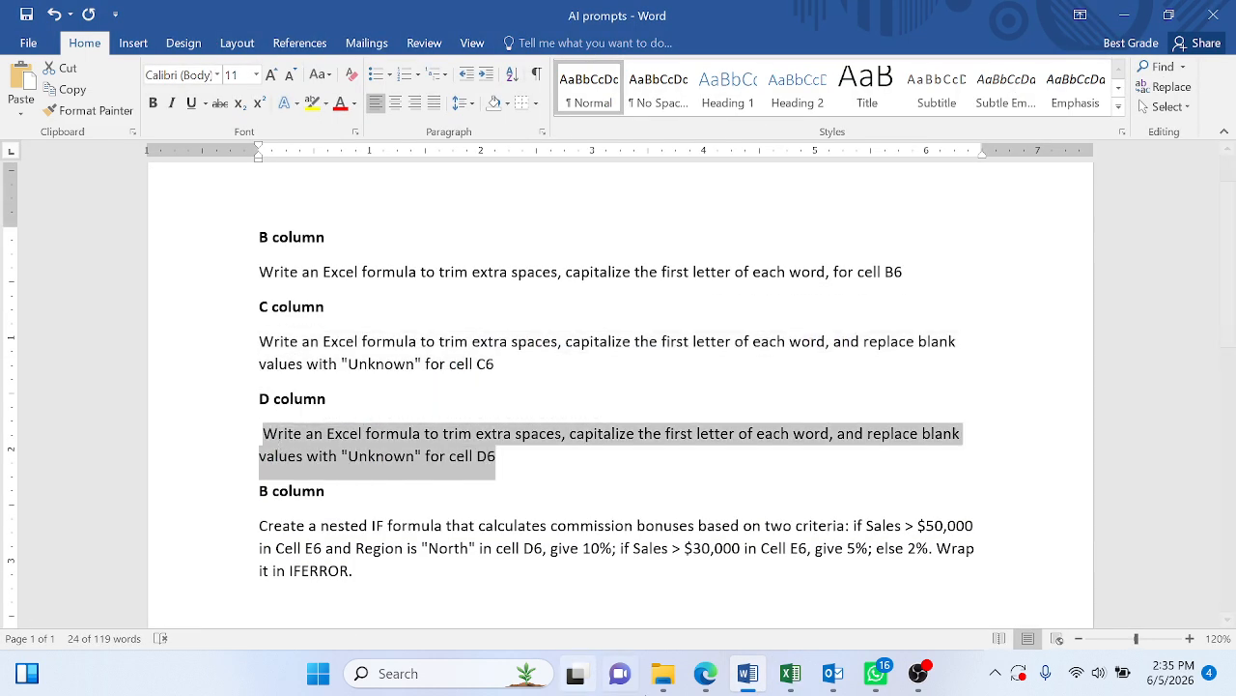
pyautogui.click(705, 673)
pyautogui.hotkey('ctrl', 'v')
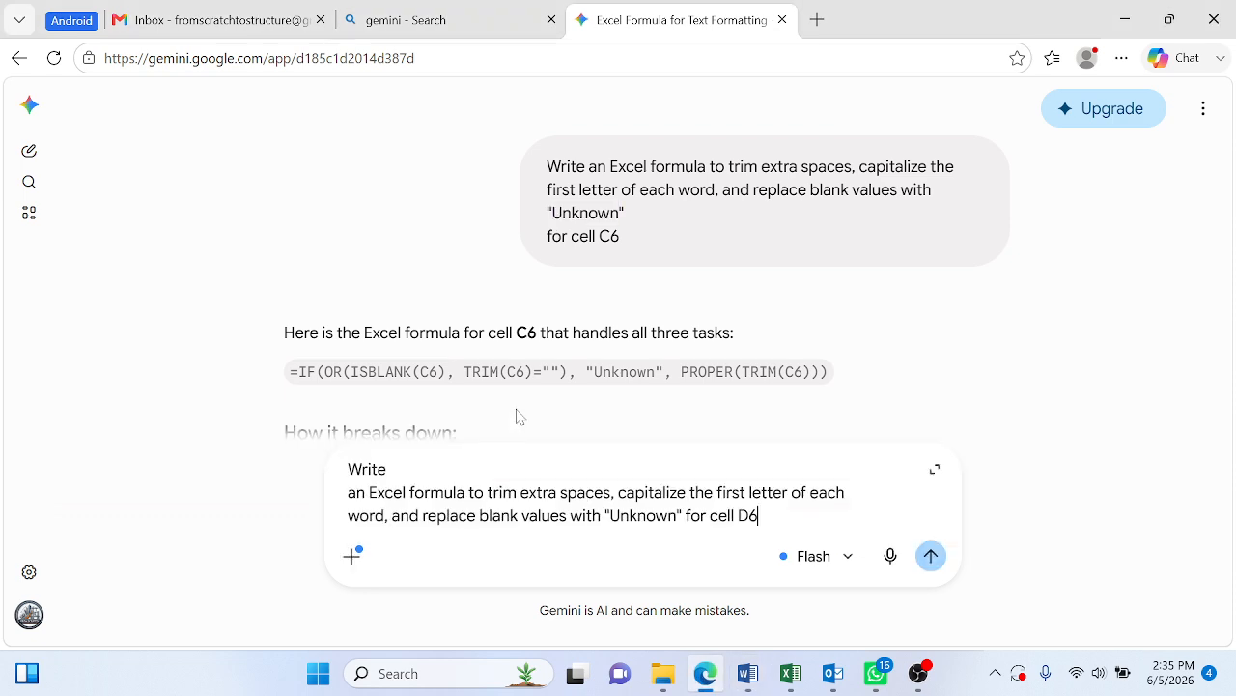
pyautogui.scroll(-3, 515, 414)
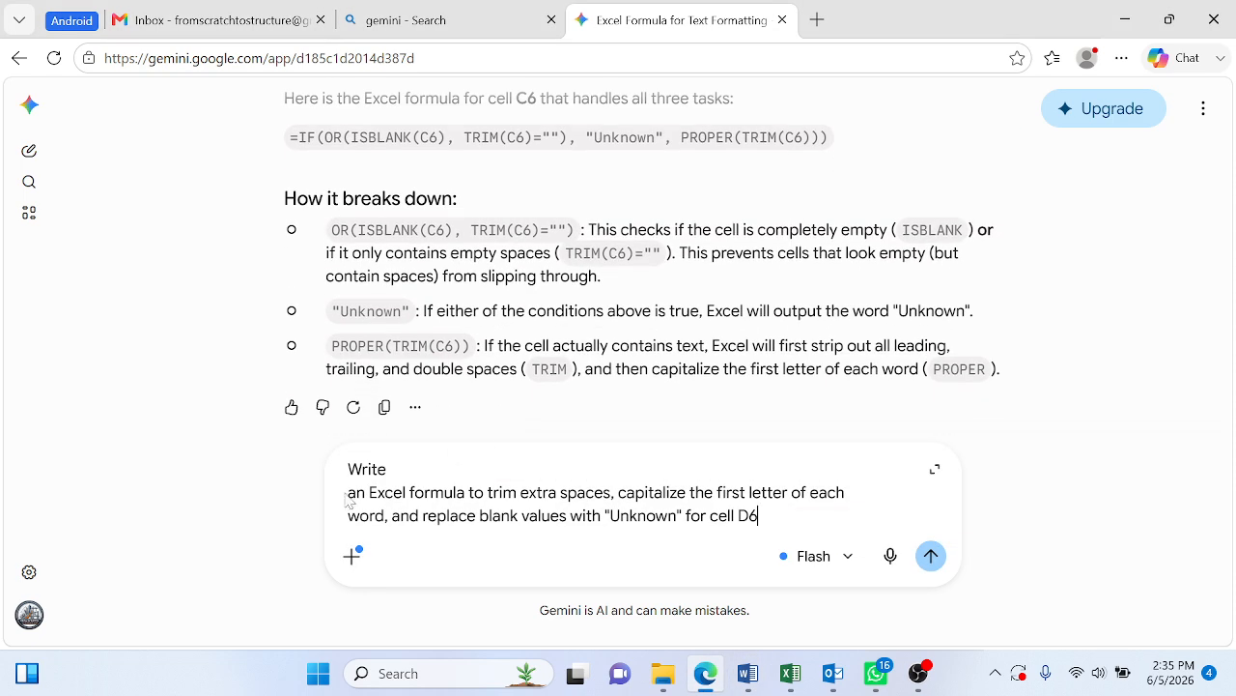
pyautogui.press('BackSpace')
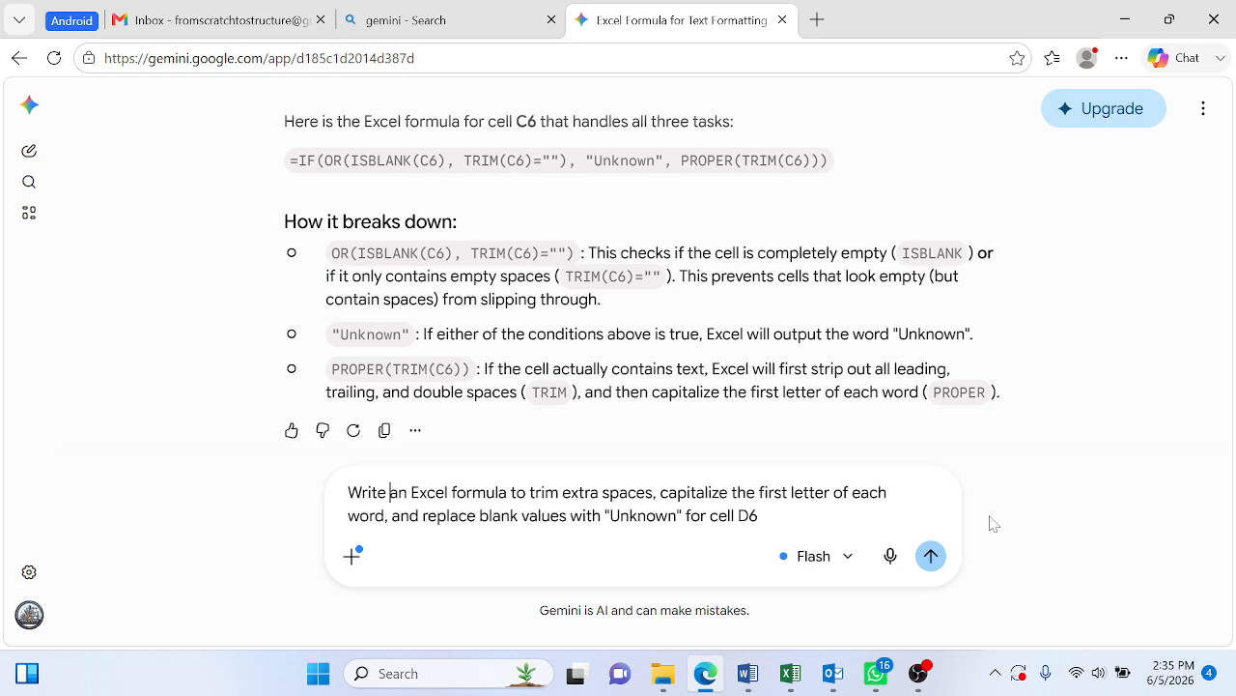
pyautogui.click(930, 555)
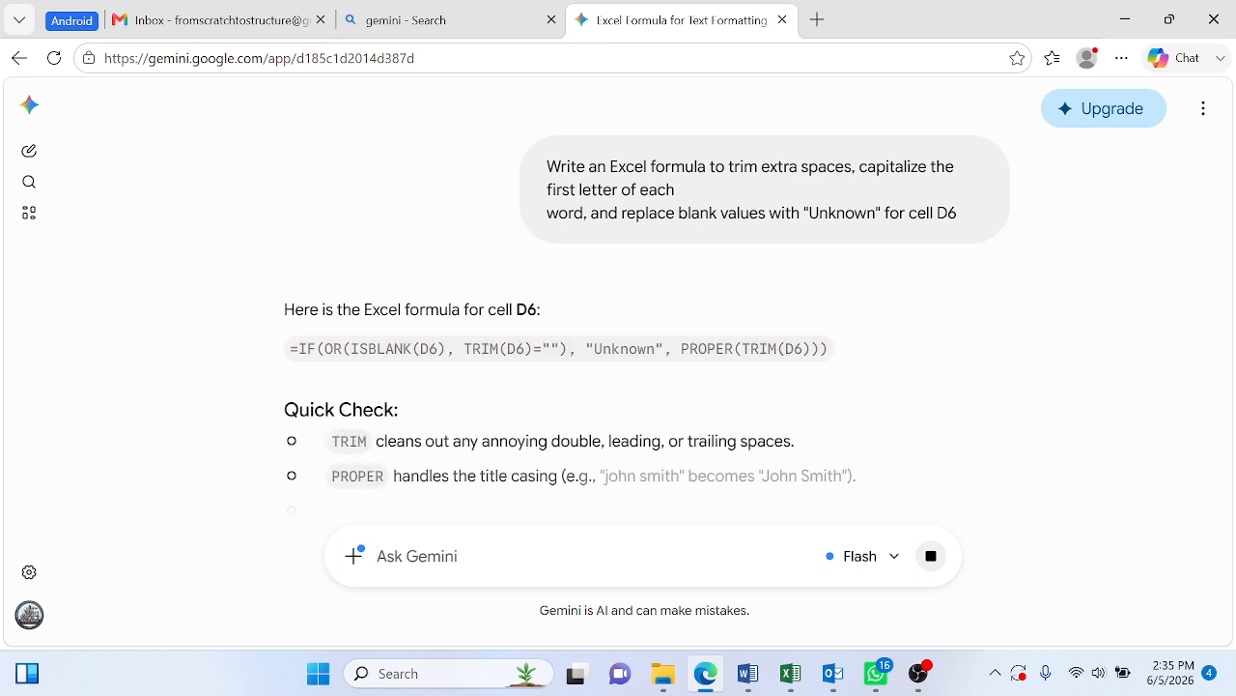
# - Copy only the IF(OR(ISBLANK(D6)…)) formula for cell D6 from the Gemini reply, without its introductory line
pyautogui.moveTo(299, 349); pyautogui.dragTo(842, 355)
pyautogui.hotkey('ctrl', 'c')
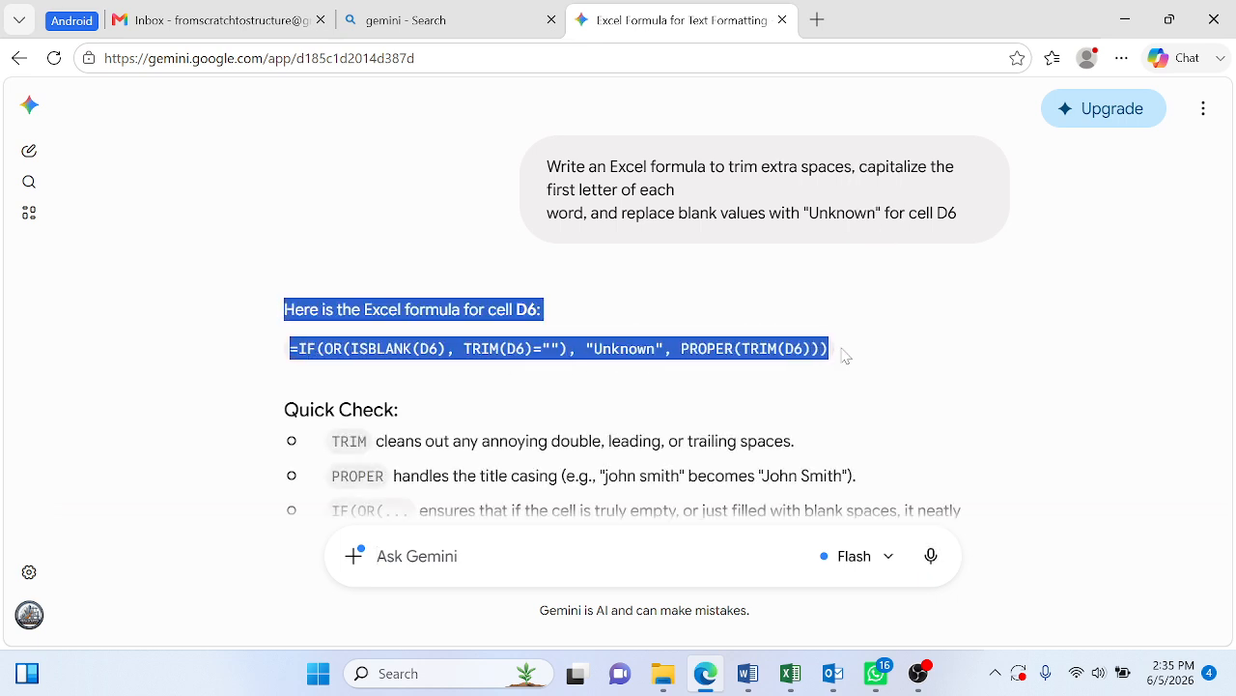
pyautogui.press('alt')
pyautogui.press('alt')
pyautogui.click(432, 339)
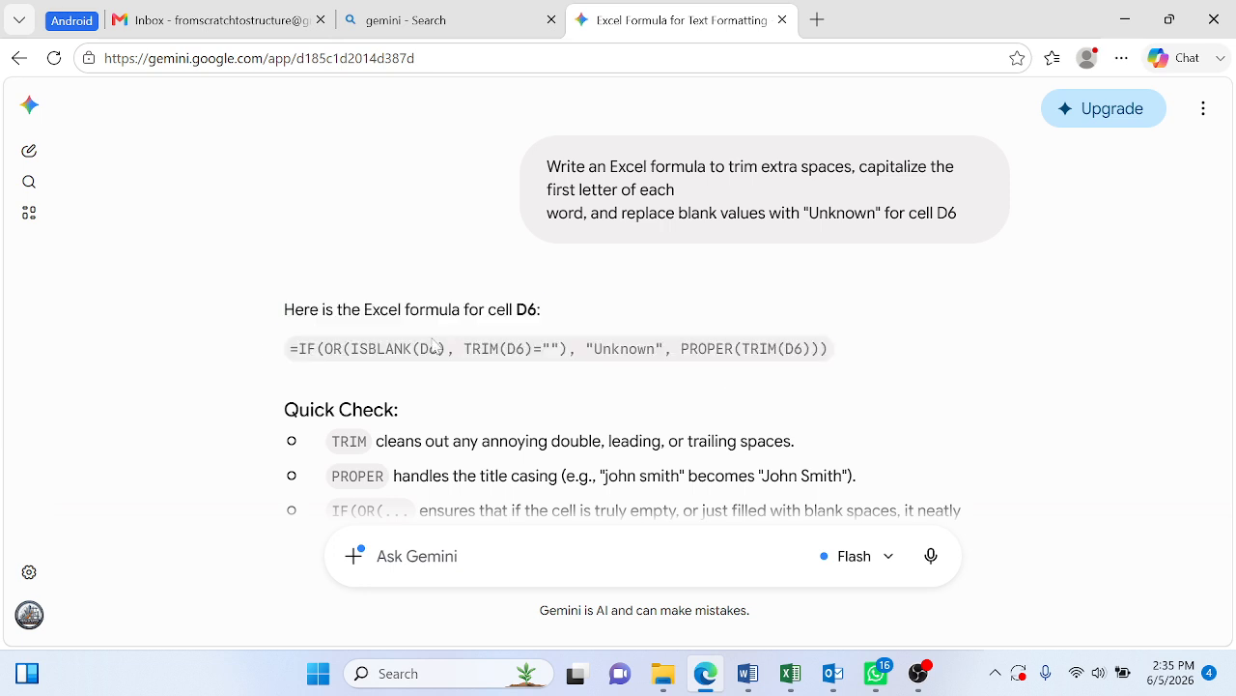
pyautogui.moveTo(290, 349); pyautogui.dragTo(829, 350)
pyautogui.rightClick(795, 352)
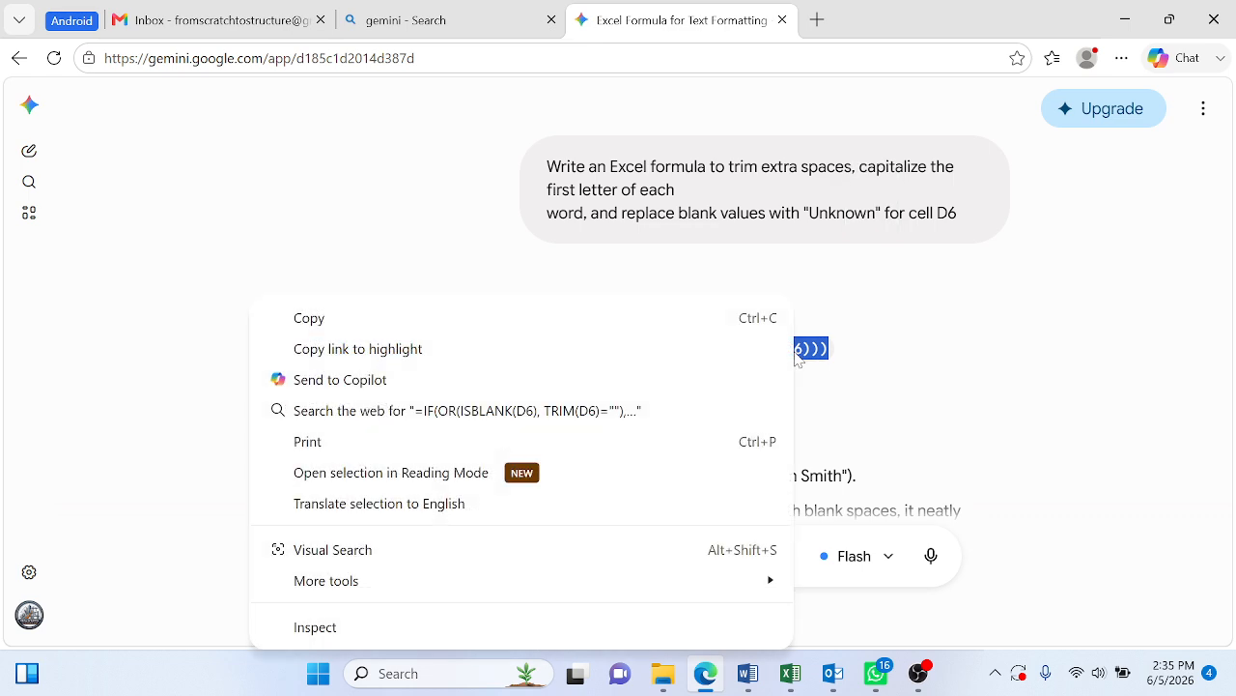
pyautogui.click(517, 326)
# - Switch to the Excel workbook and paste the copied formula into Region Fix cell D6 on the Cleaned and Processed sheet
pyautogui.hotkey('alt', 'Tab')
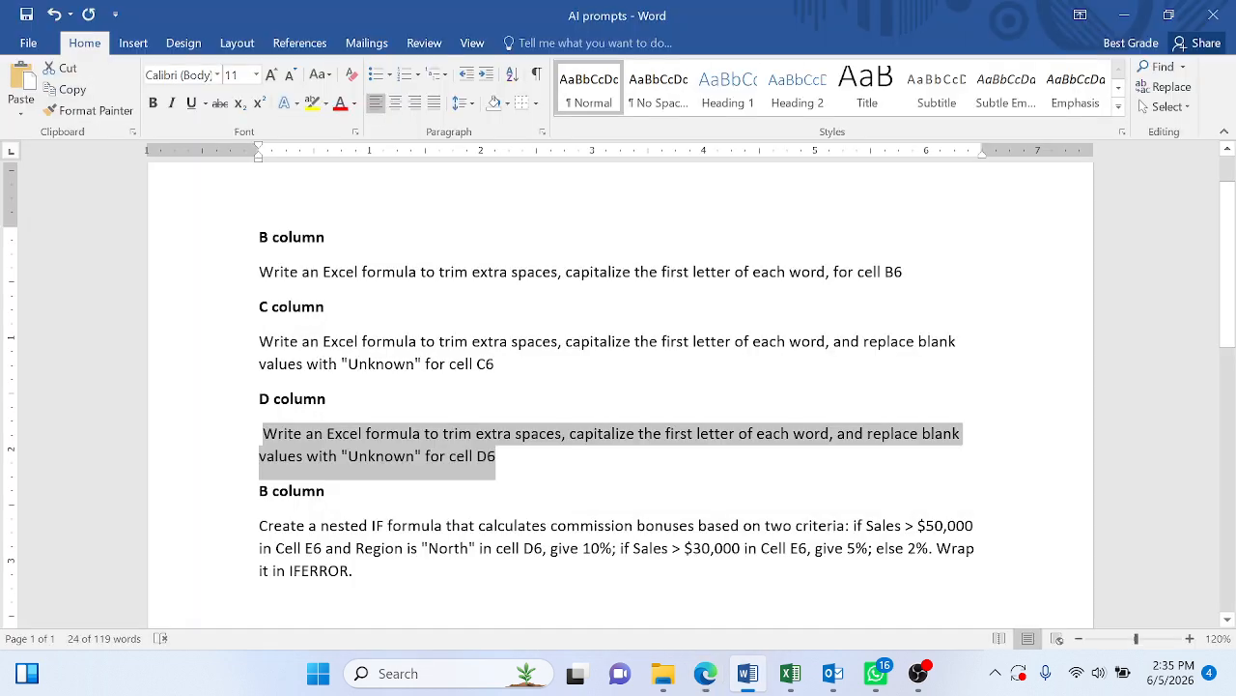
pyautogui.click(790, 673)
pyautogui.click(477, 362)
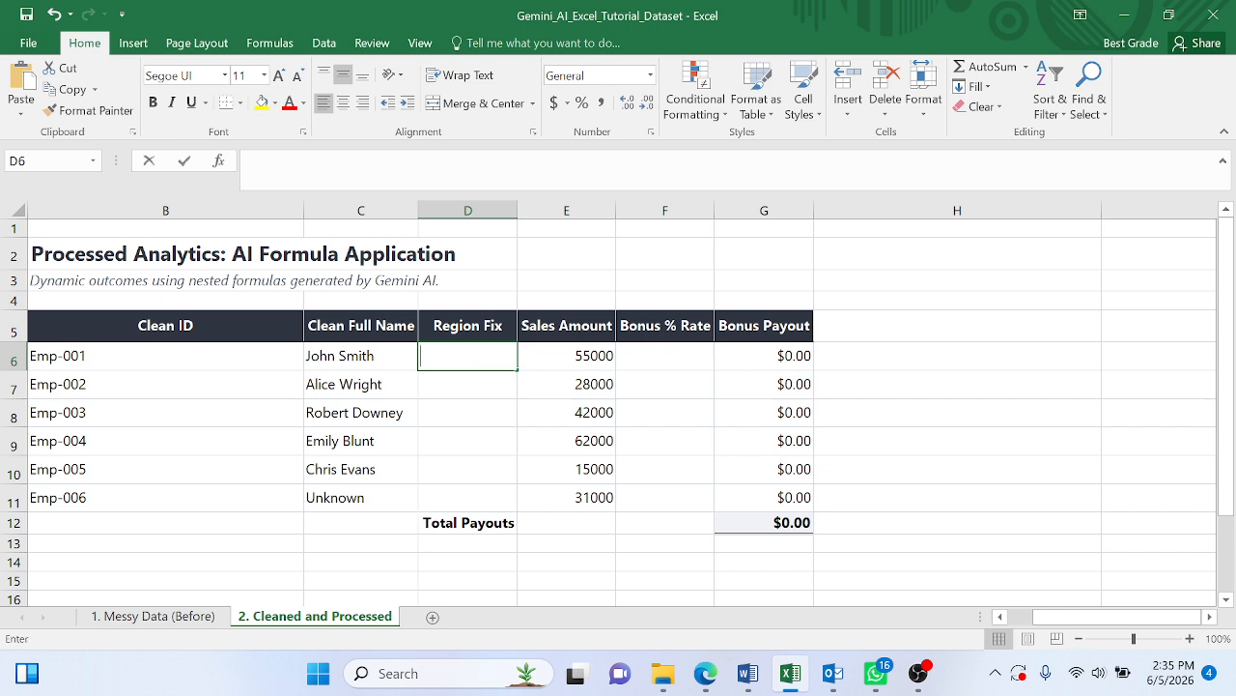
pyautogui.hotkey('ctrl', 'v')
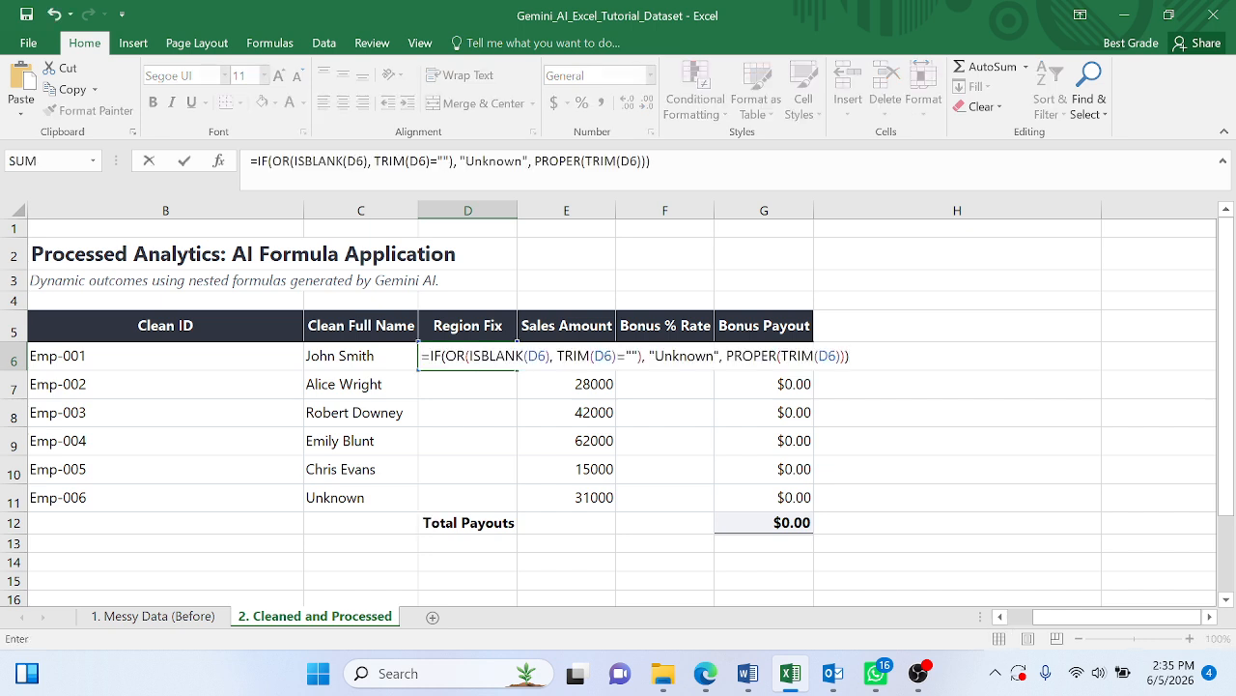
# - Change the ISBLANK reference in the D6 formula to D6 on the 1. Messy Data (Before) sheet and dismiss the circular reference warning
pyautogui.moveTo(548, 355); pyautogui.dragTo(528, 355)
pyautogui.click(172, 615)
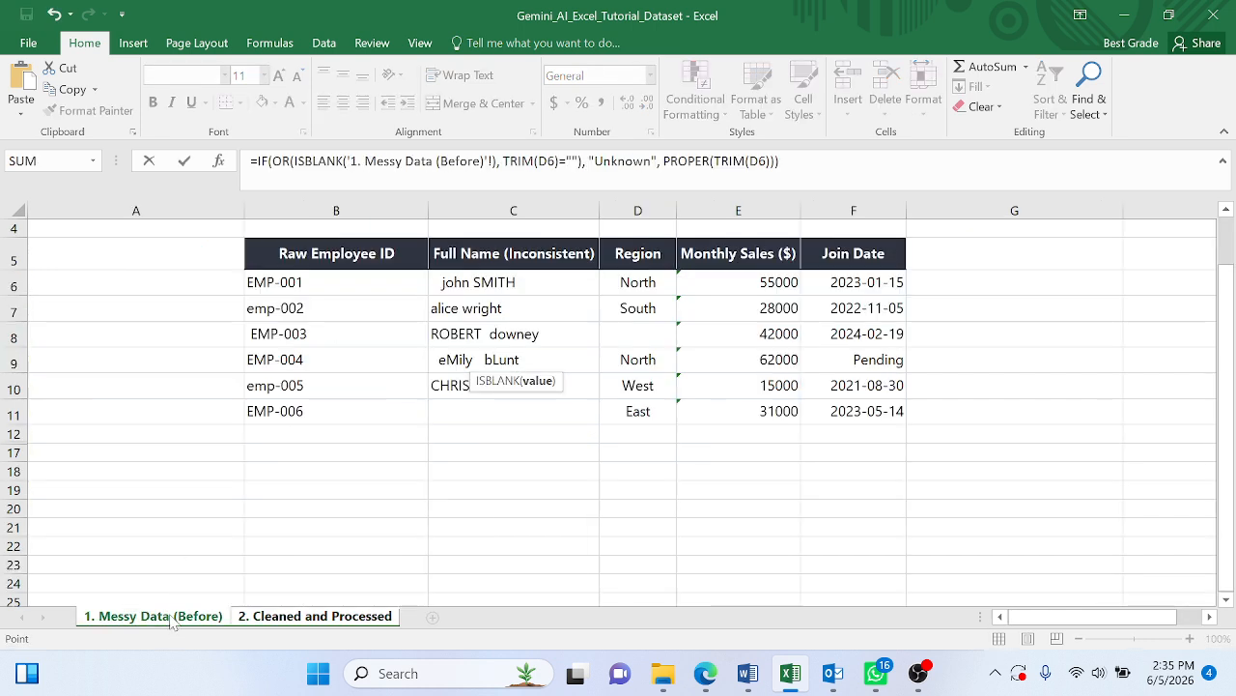
pyautogui.click(658, 281)
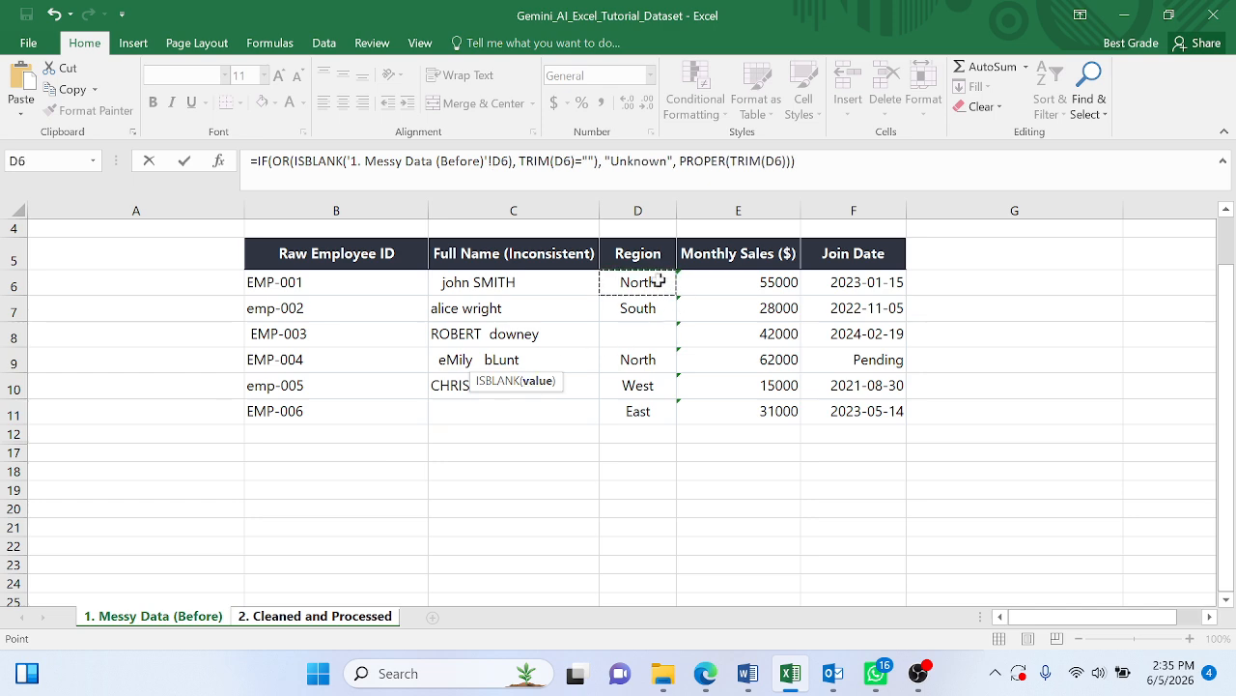
pyautogui.press('Return')
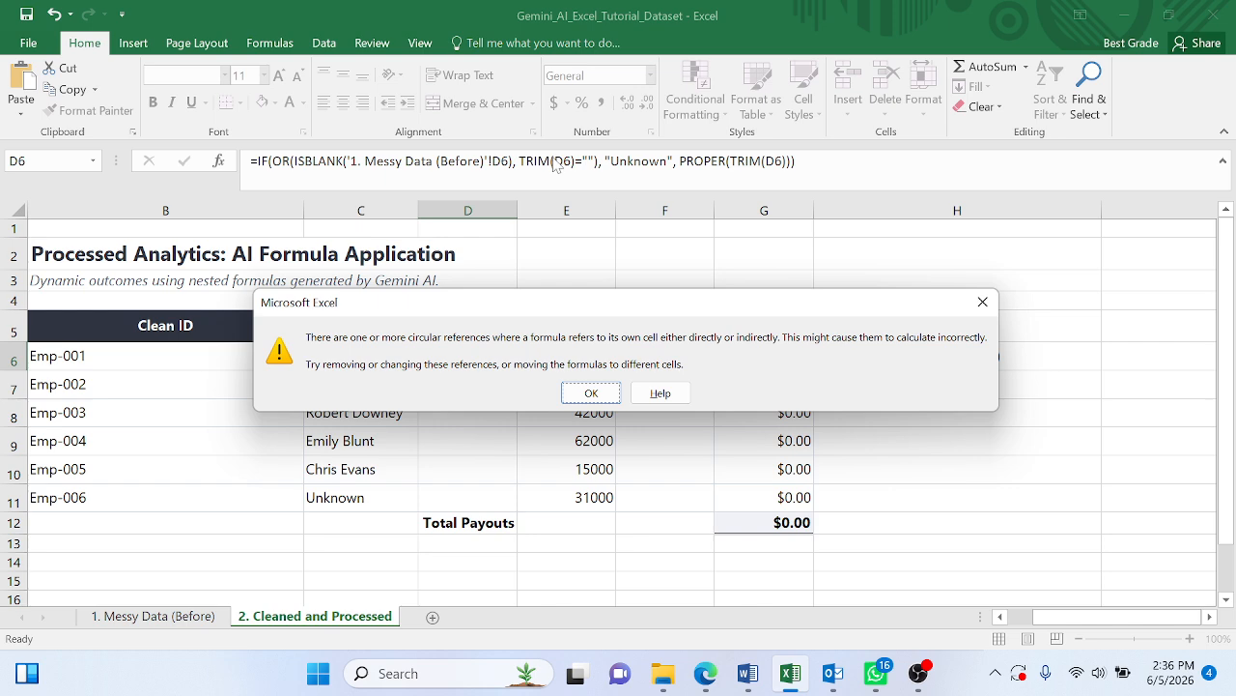
pyautogui.click(593, 393)
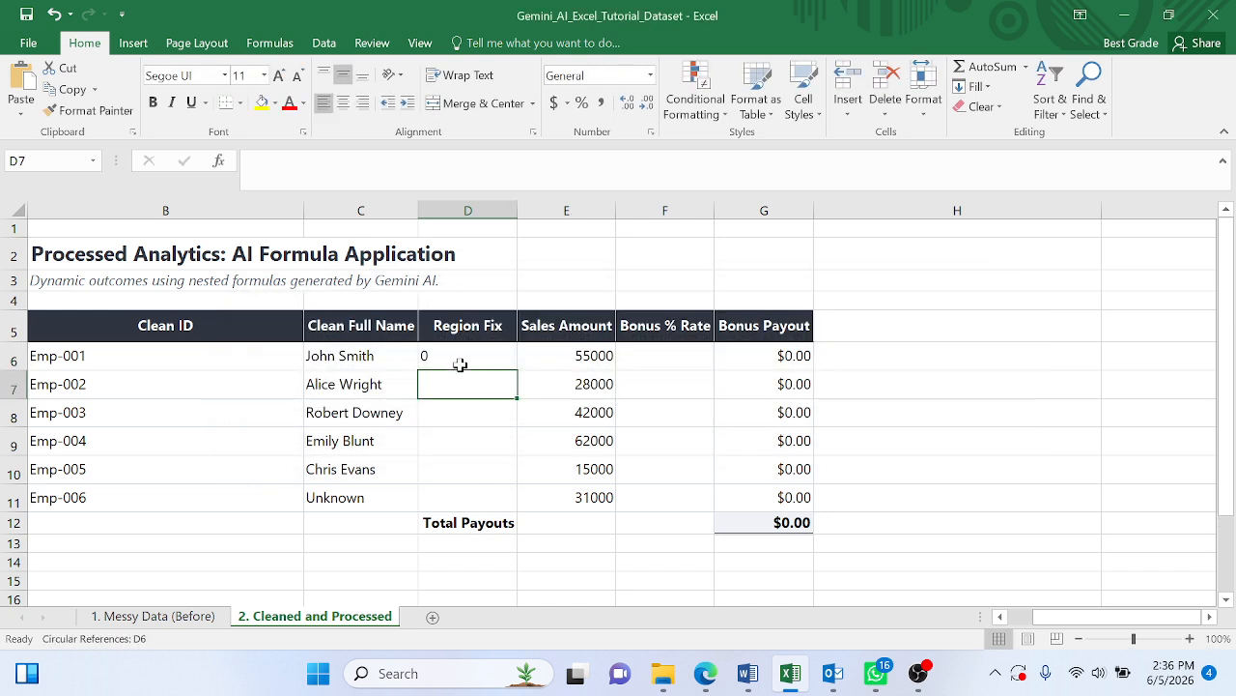
# - Change the D6 reference in the TRIM()="" test of the Region Fix formula to D6 on the 1. Messy Data (Before) sheet
pyautogui.click(460, 363)
pyautogui.doubleClick(562, 161)
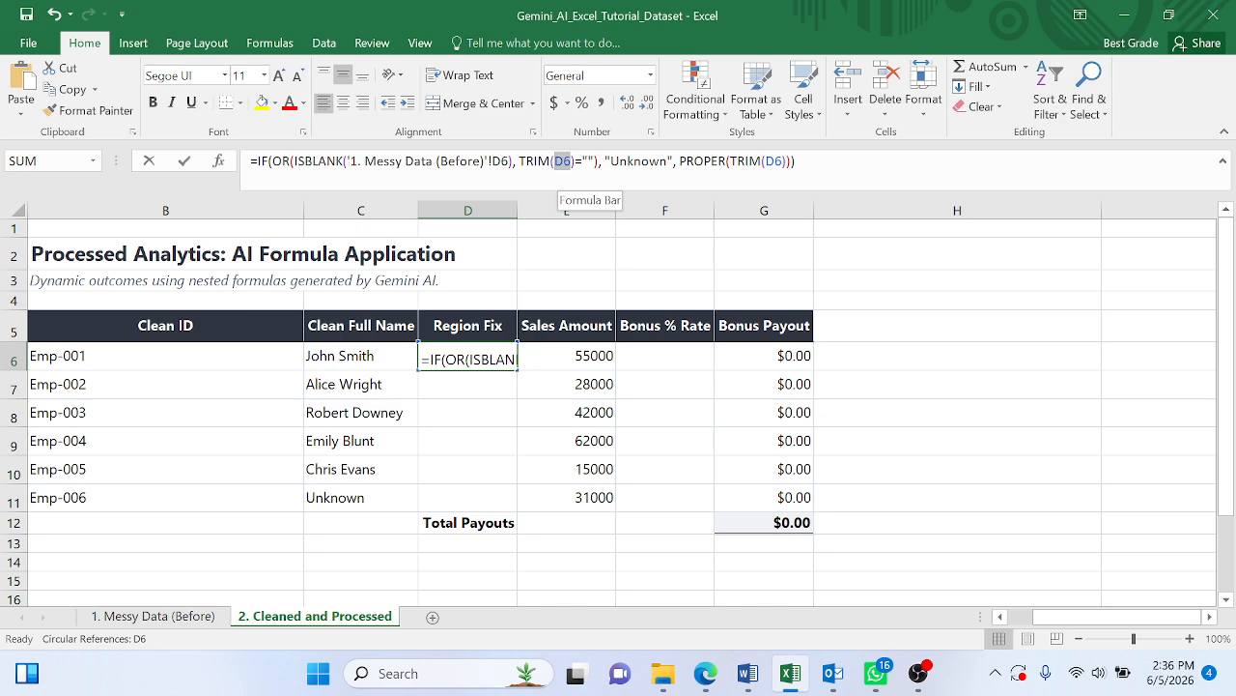
pyautogui.click(153, 616)
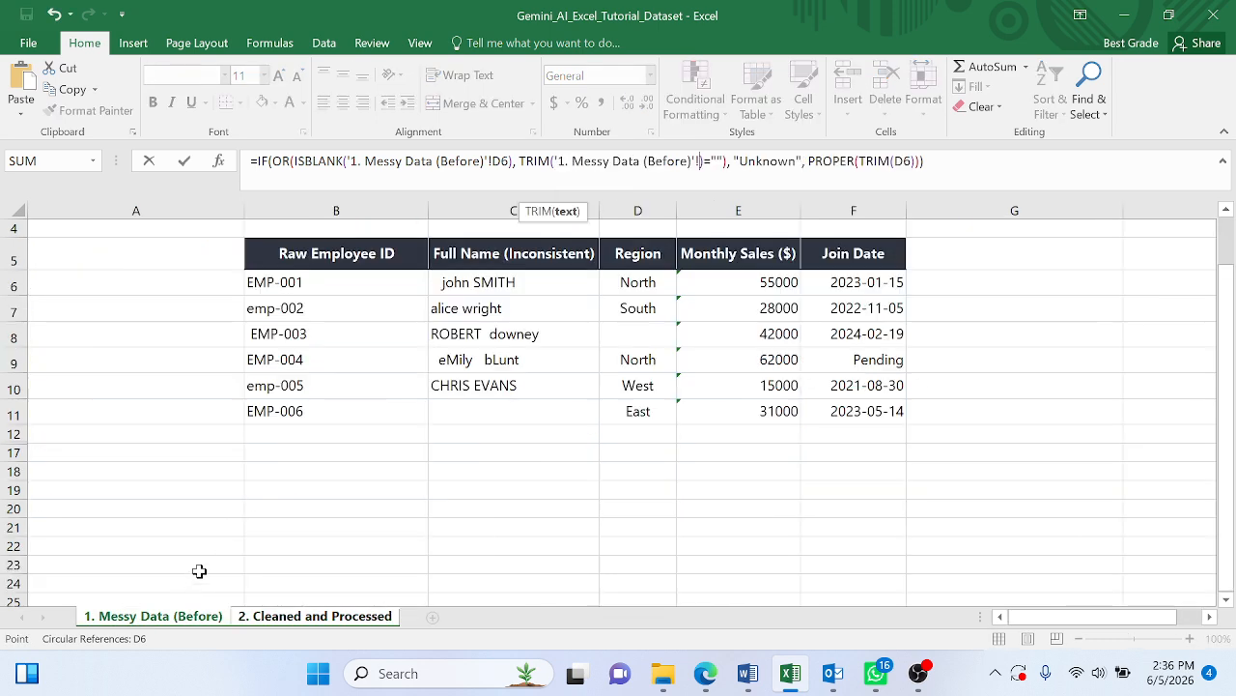
pyautogui.click(637, 280)
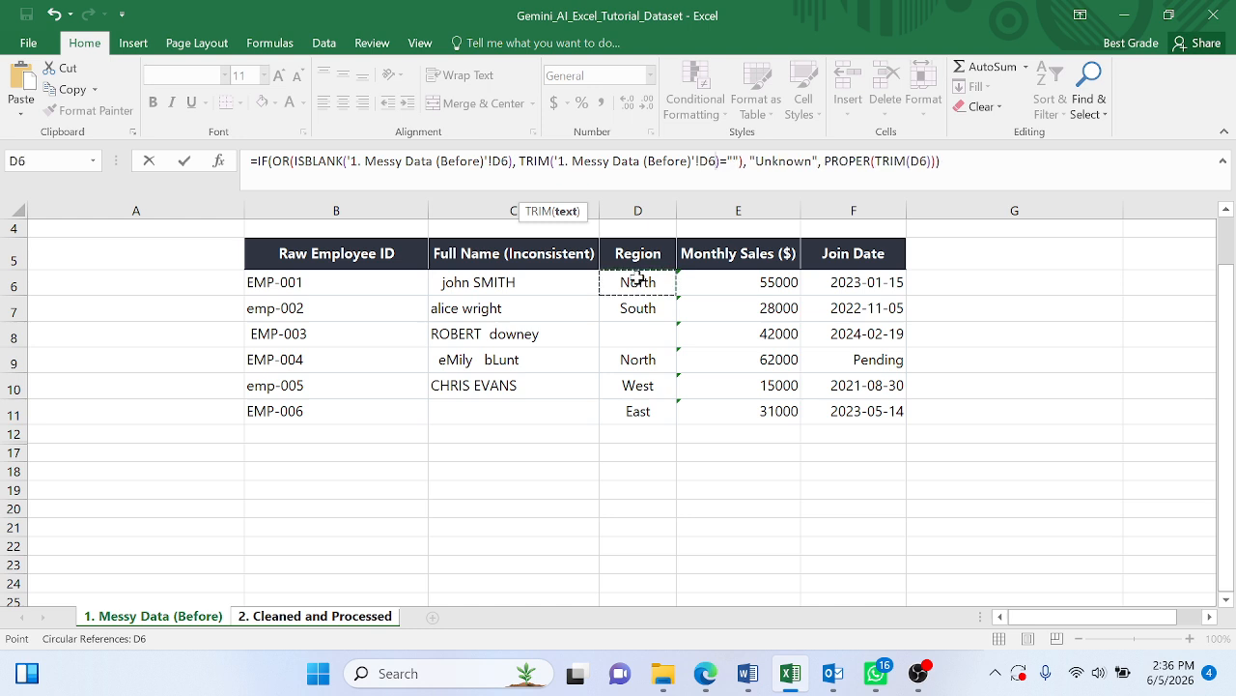
pyautogui.press('Return')
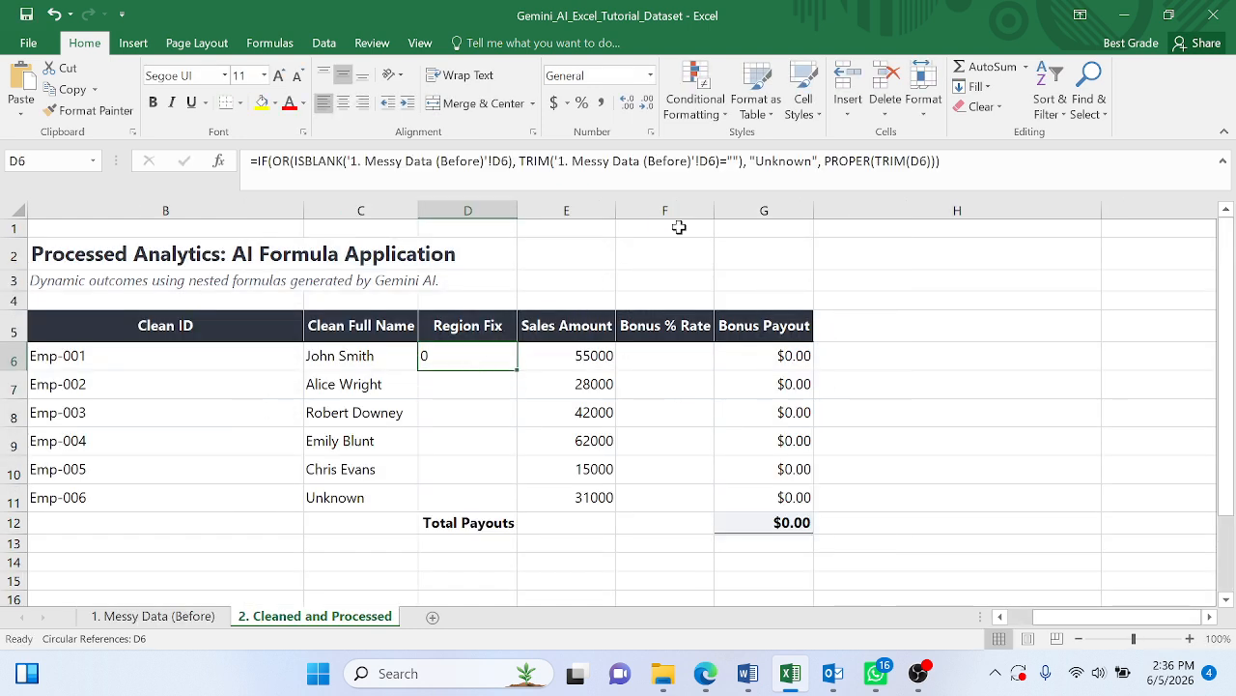
# - Change the D6 reference inside PROPER(TRIM()) of the Region Fix formula to D6 on the 1. Messy Data (Before) sheet
pyautogui.click(922, 162)
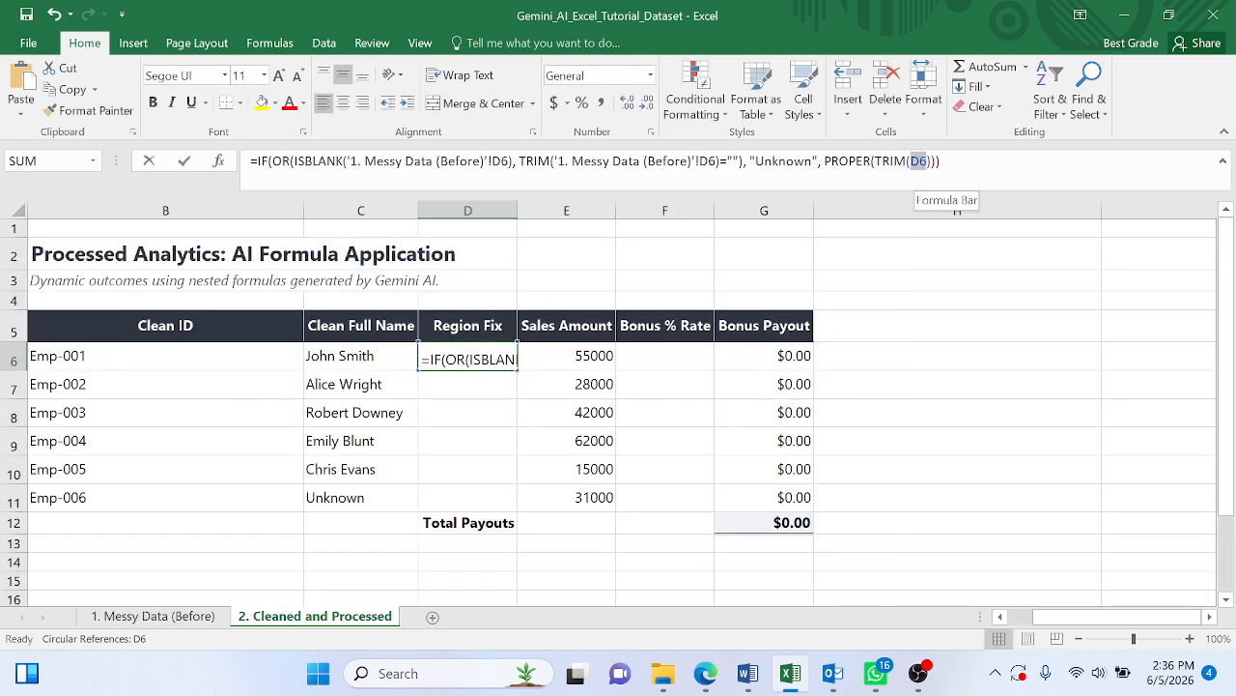
pyautogui.click(190, 623)
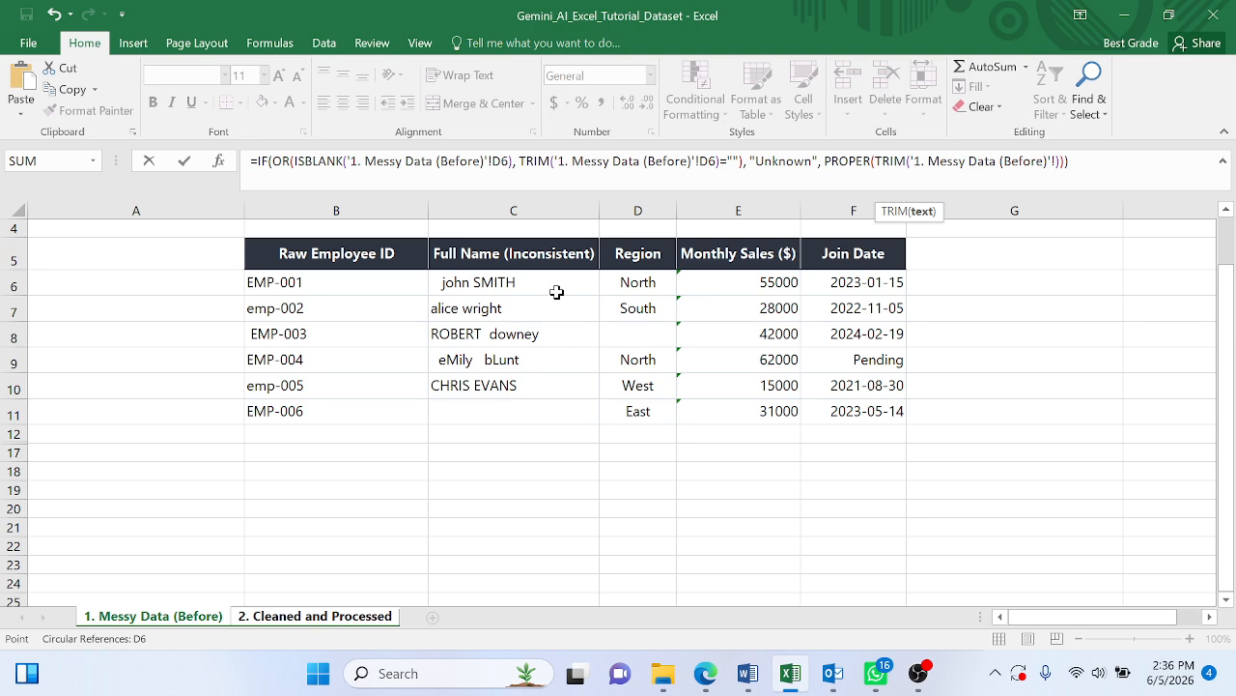
pyautogui.click(640, 282)
pyautogui.press('Return')
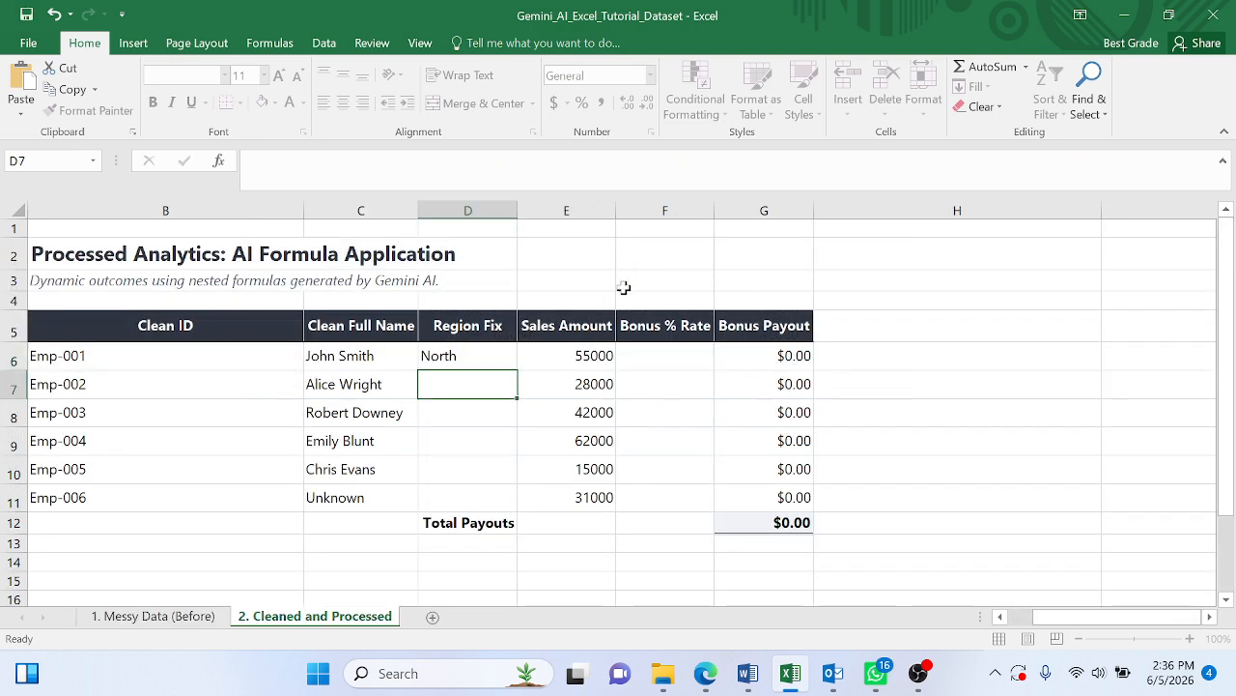
# - Fill the Region Fix formula from D6 down through D11 and compare the results with the raw regions on the messy data sheet
pyautogui.click(503, 362)
pyautogui.moveTo(517, 371); pyautogui.dragTo(501, 493)
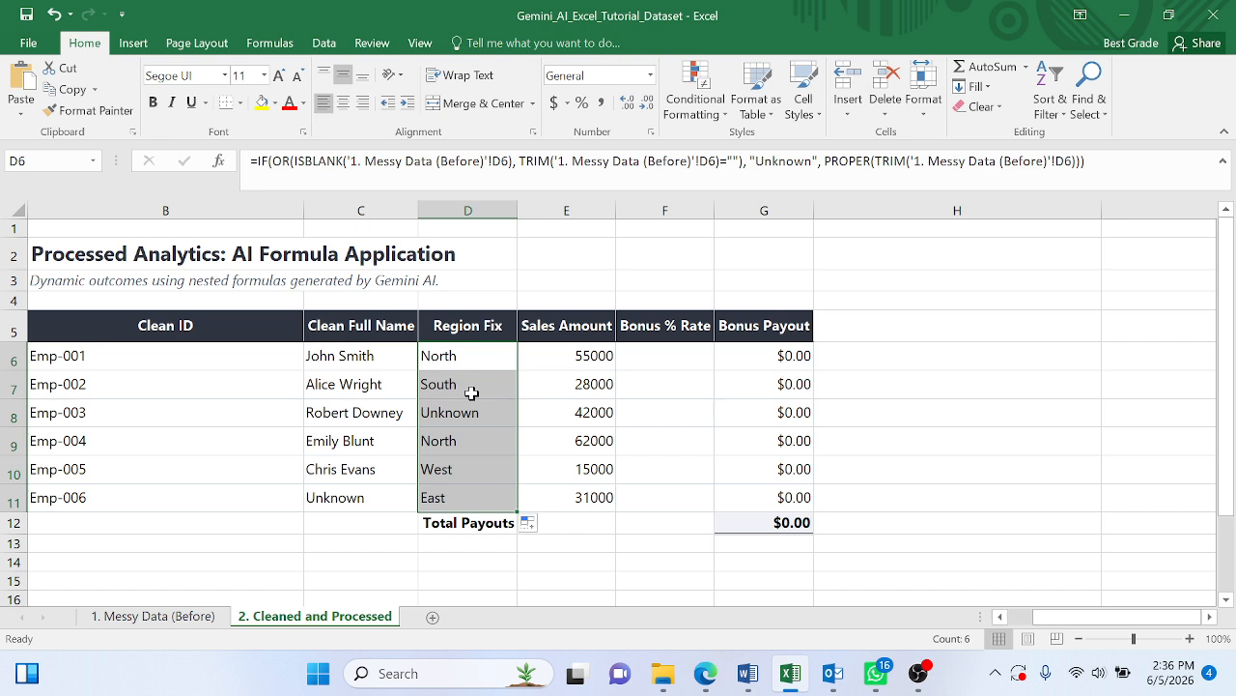
pyautogui.click(189, 618)
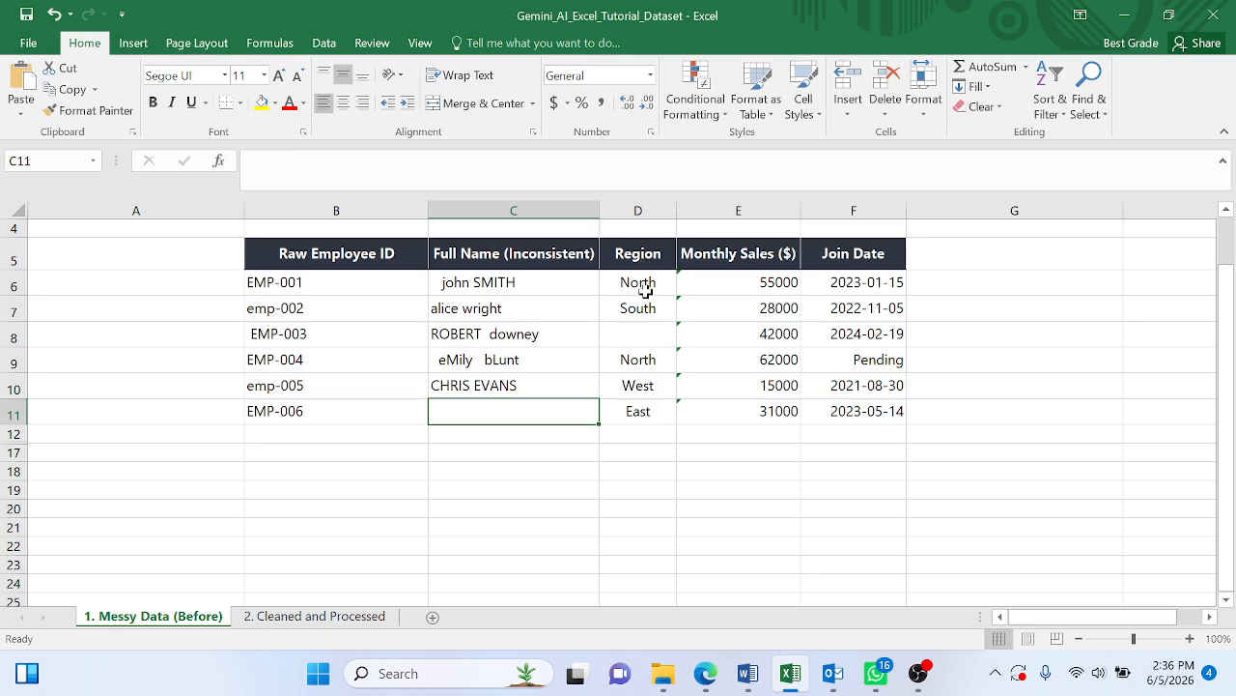
pyautogui.click(282, 620)
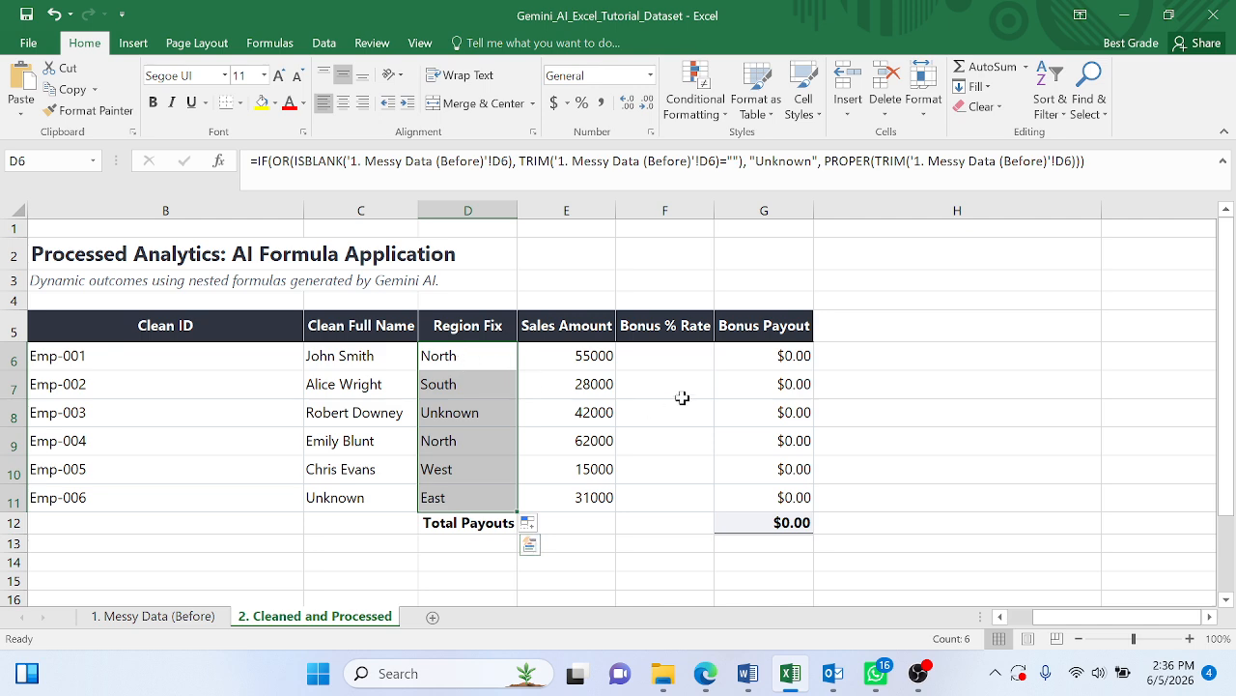
# - Copy the nested IF commission bonus prompt from the Word document into the Gemini chat and submit it
pyautogui.click(701, 355)
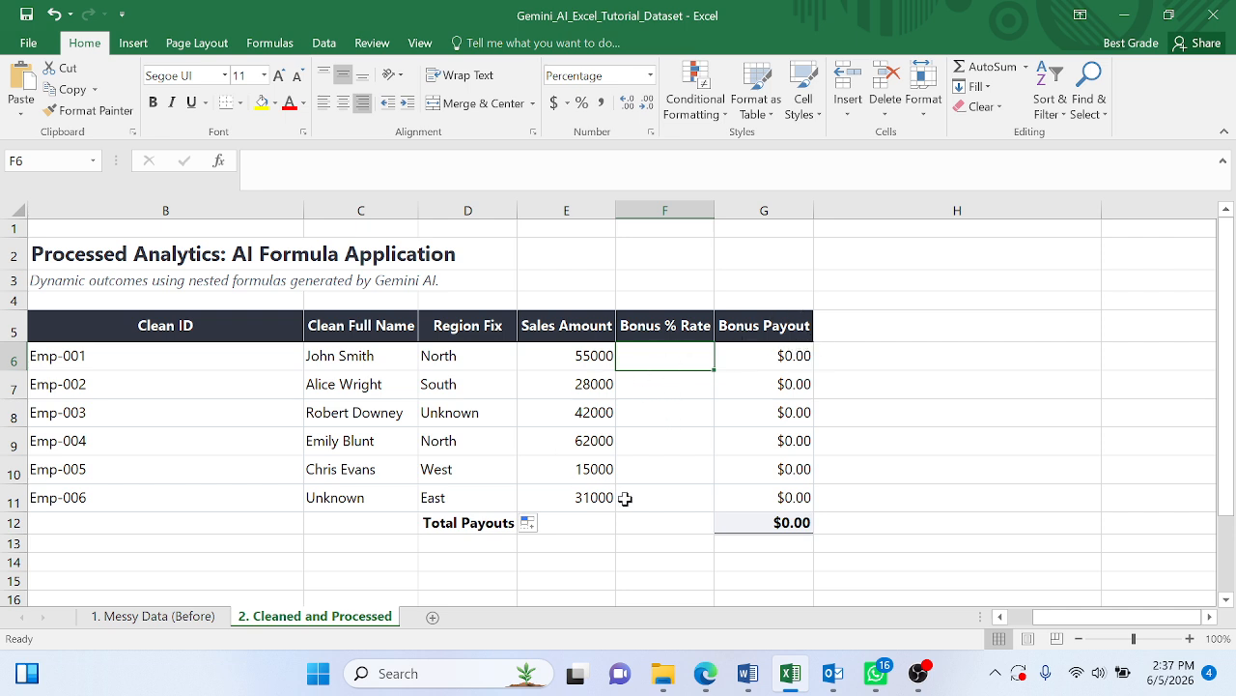
pyautogui.hotkey('alt', 'Tab')
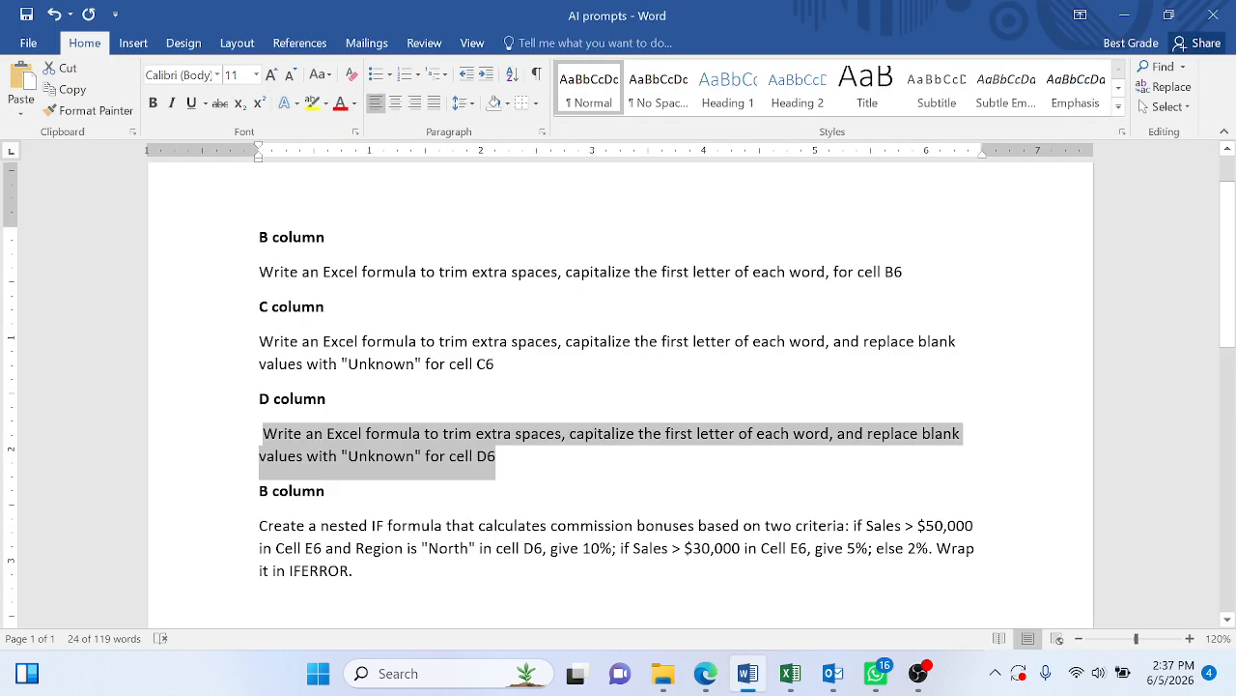
pyautogui.moveTo(363, 577); pyautogui.dragTo(261, 529)
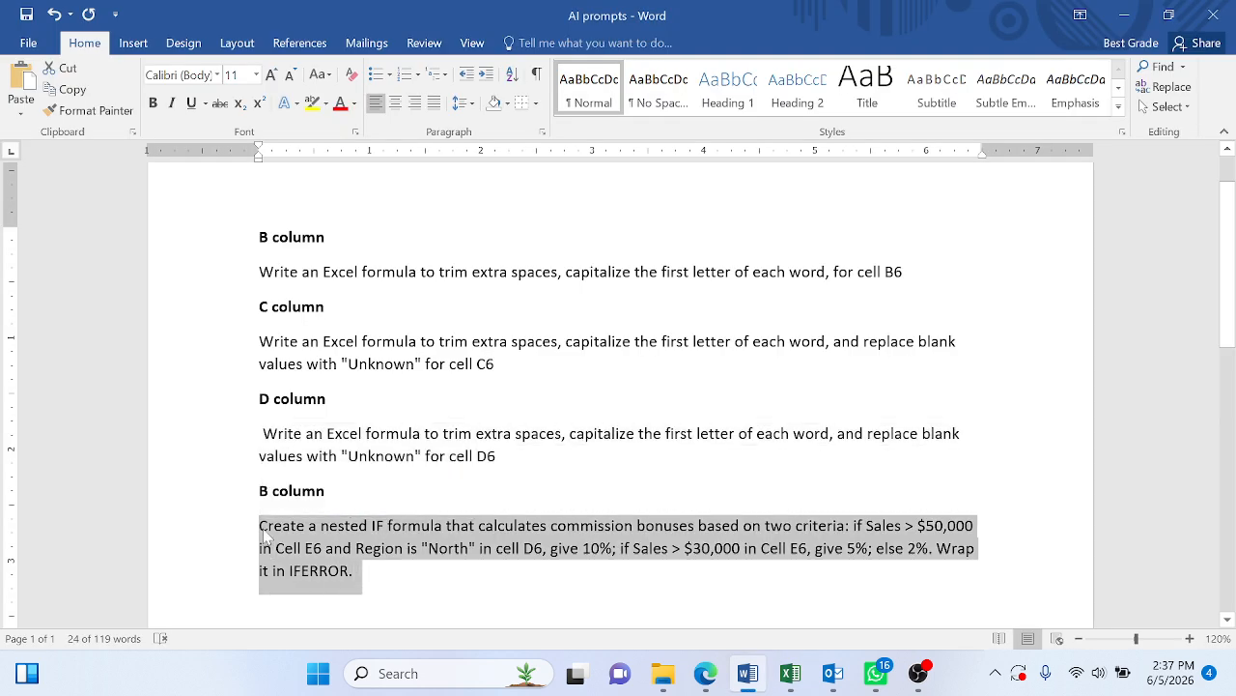
pyautogui.hotkey('alt', 'Tab')
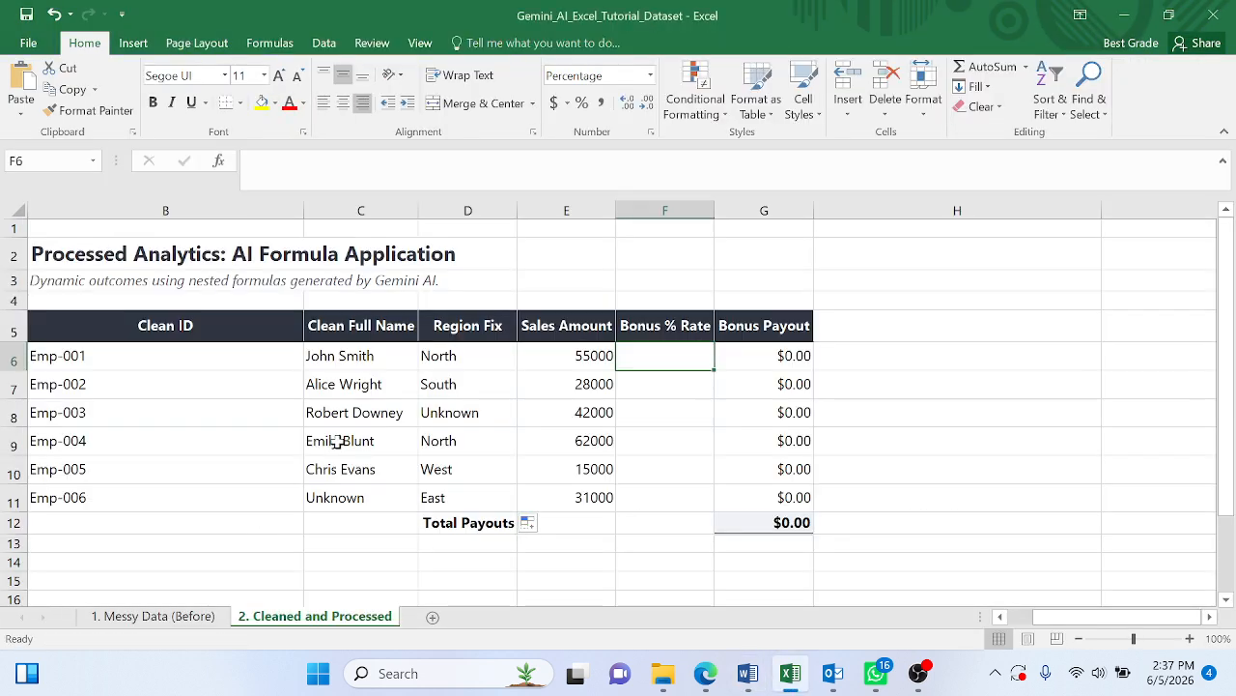
pyautogui.click(705, 673)
pyautogui.hotkey('ctrl', 'v')
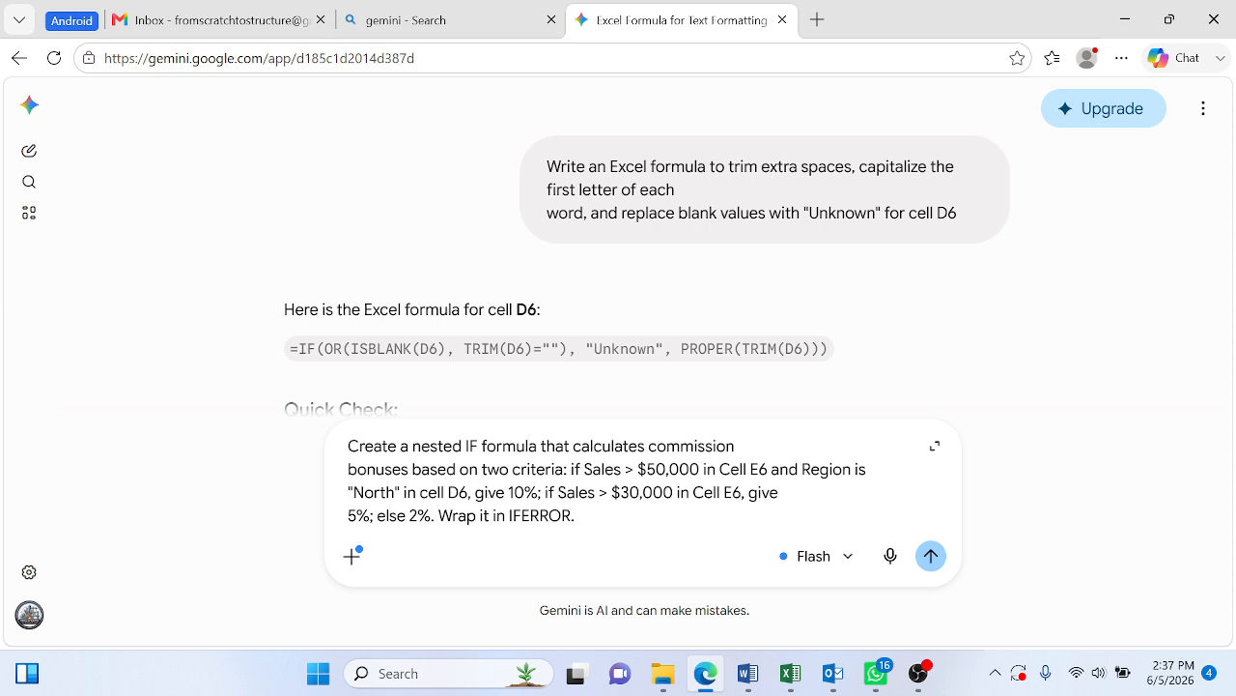
pyautogui.click(930, 557)
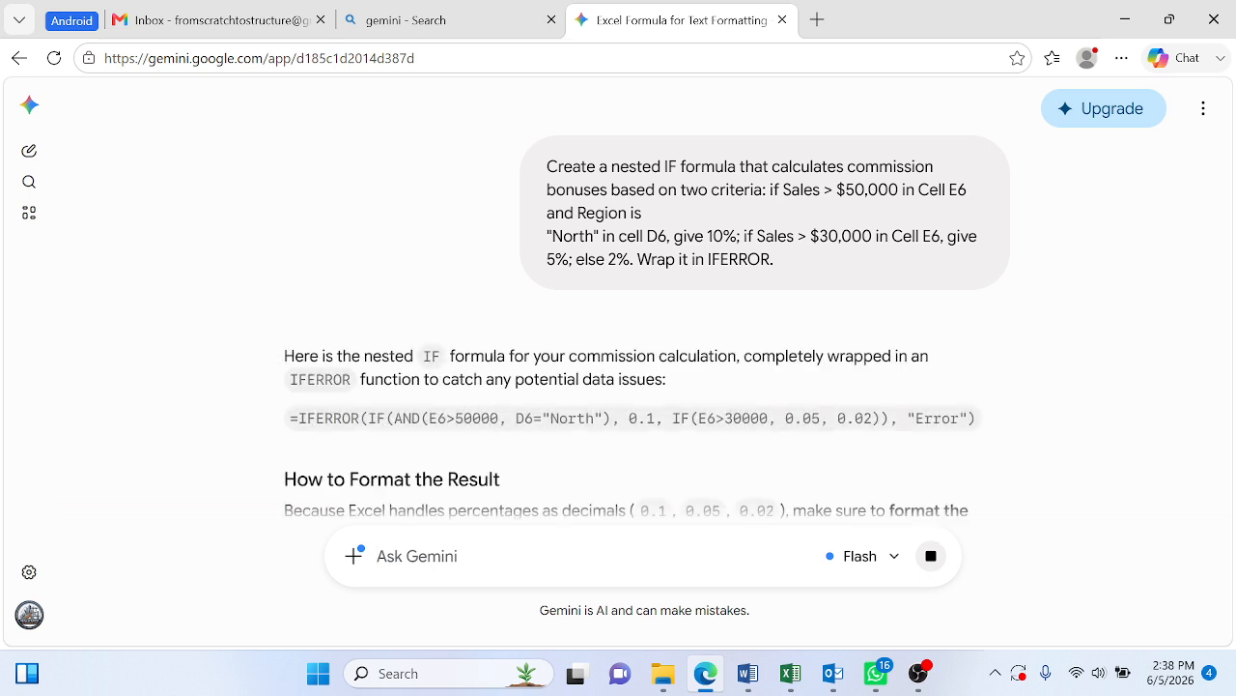
# - Copy the IFERROR(IF(AND(E6>50000, D6="North")…)) commission formula from the Gemini reply
pyautogui.moveTo(289, 417); pyautogui.dragTo(993, 420)
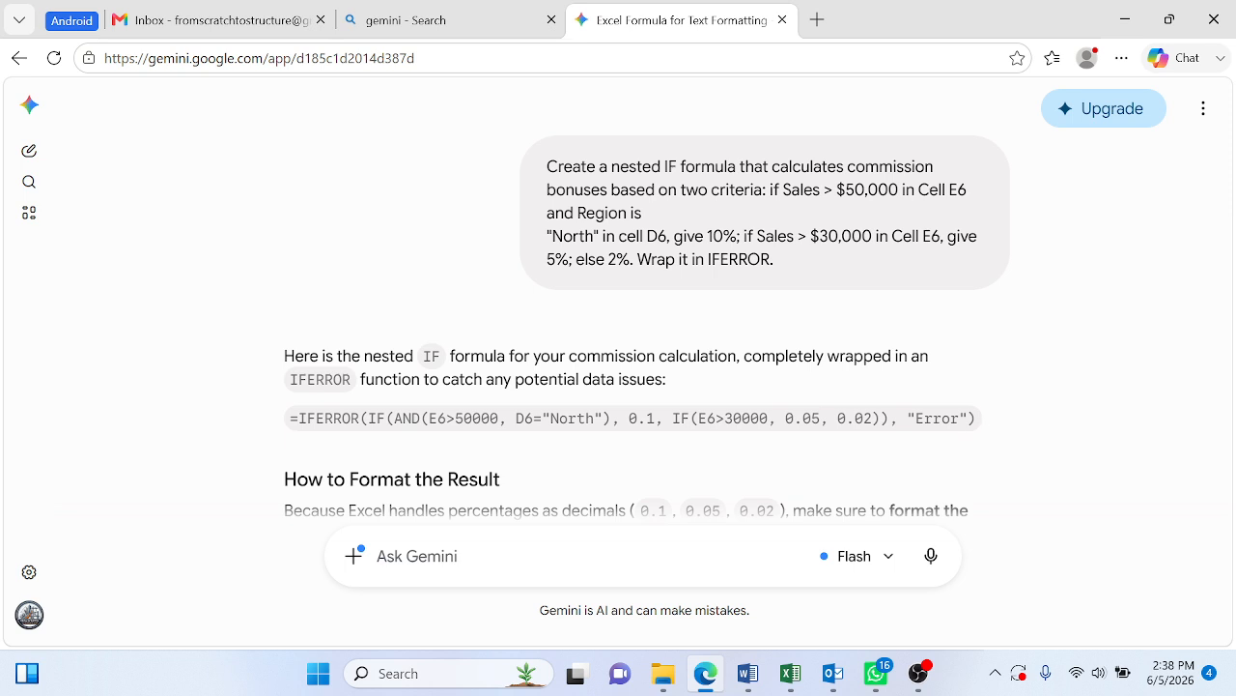
pyautogui.moveTo(290, 418); pyautogui.dragTo(978, 425)
pyautogui.hotkey('ctrl', 'c')
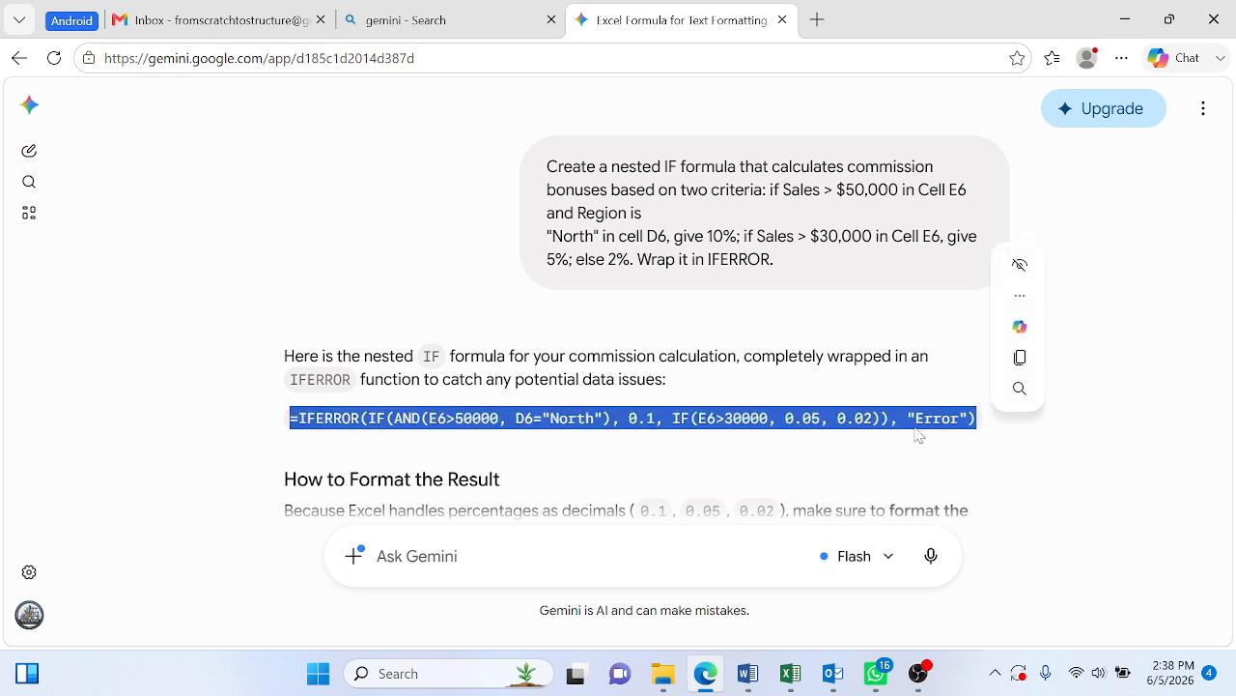
pyautogui.rightClick(917, 435)
pyautogui.click(778, 97)
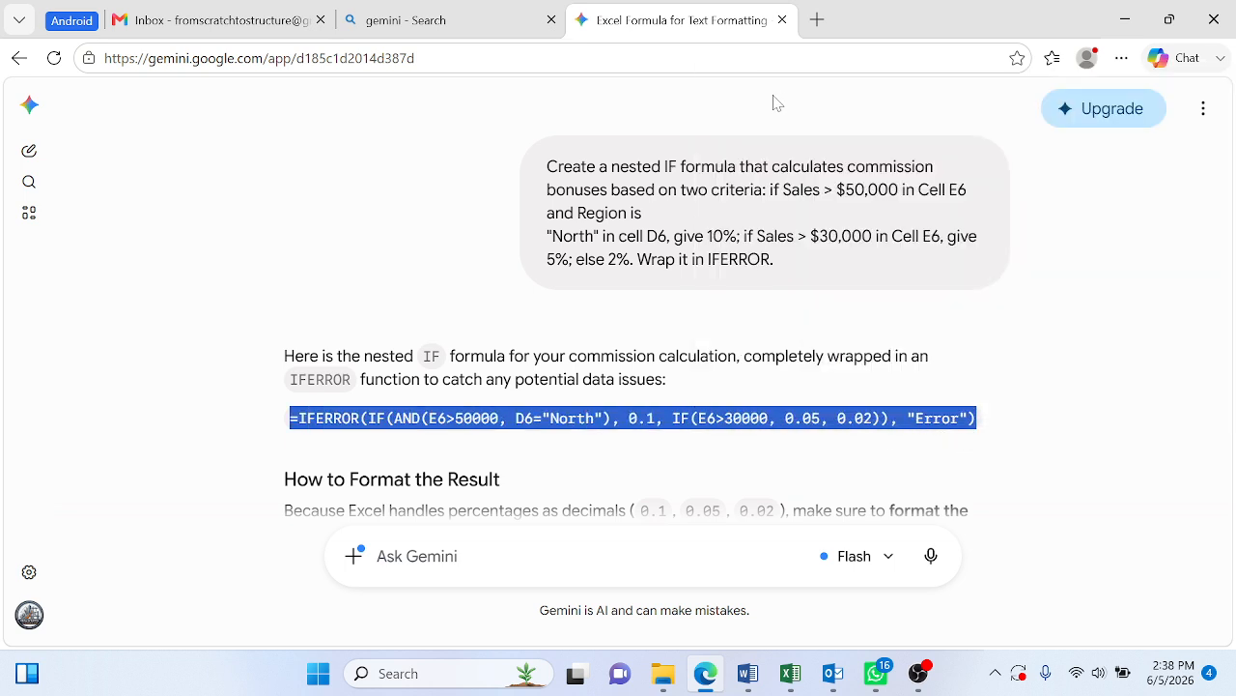
# - Switch to the Excel workbook, paste the IFERROR commission formula into Bonus % Rate cell F6, review its E6 condition and enter it
pyautogui.hotkey('alt', 'Tab')
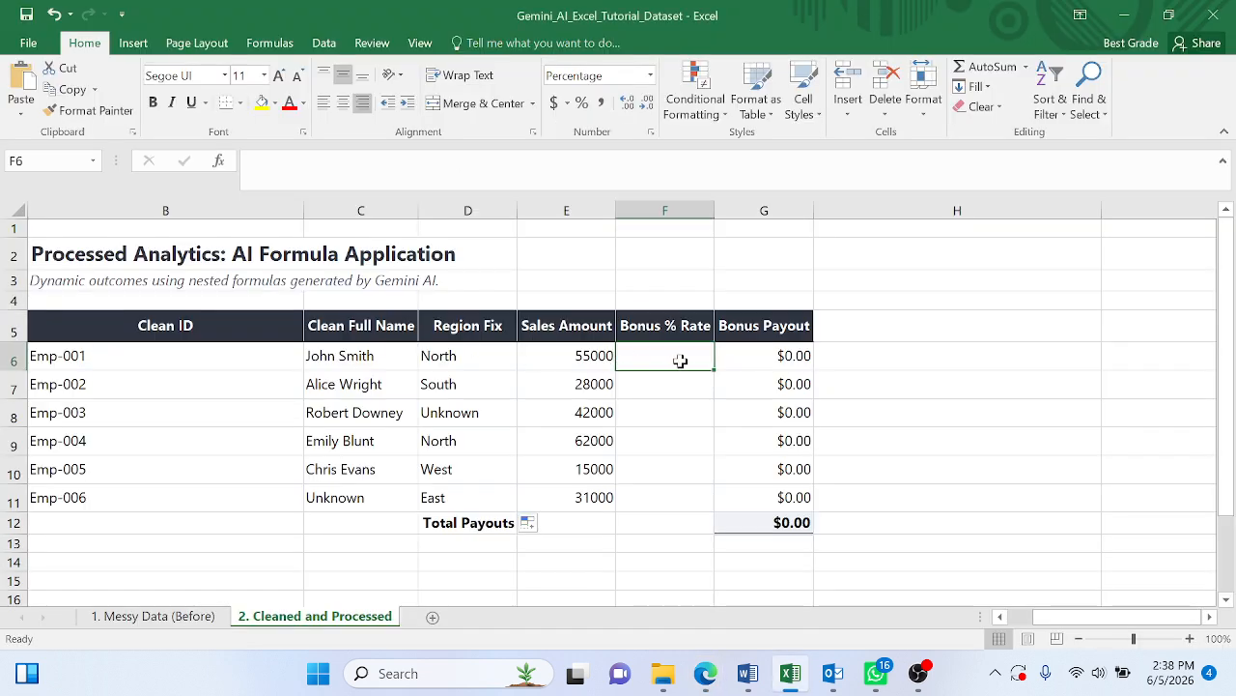
pyautogui.doubleClick(681, 361)
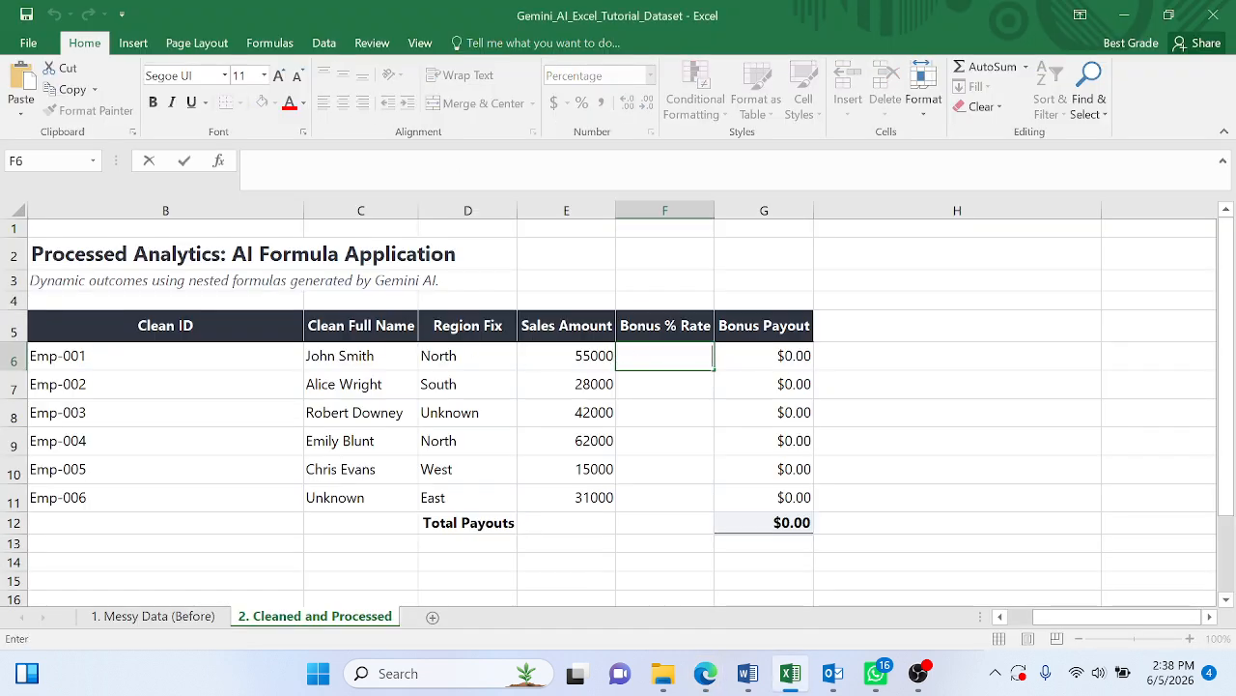
pyautogui.hotkey('ctrl', 'v')
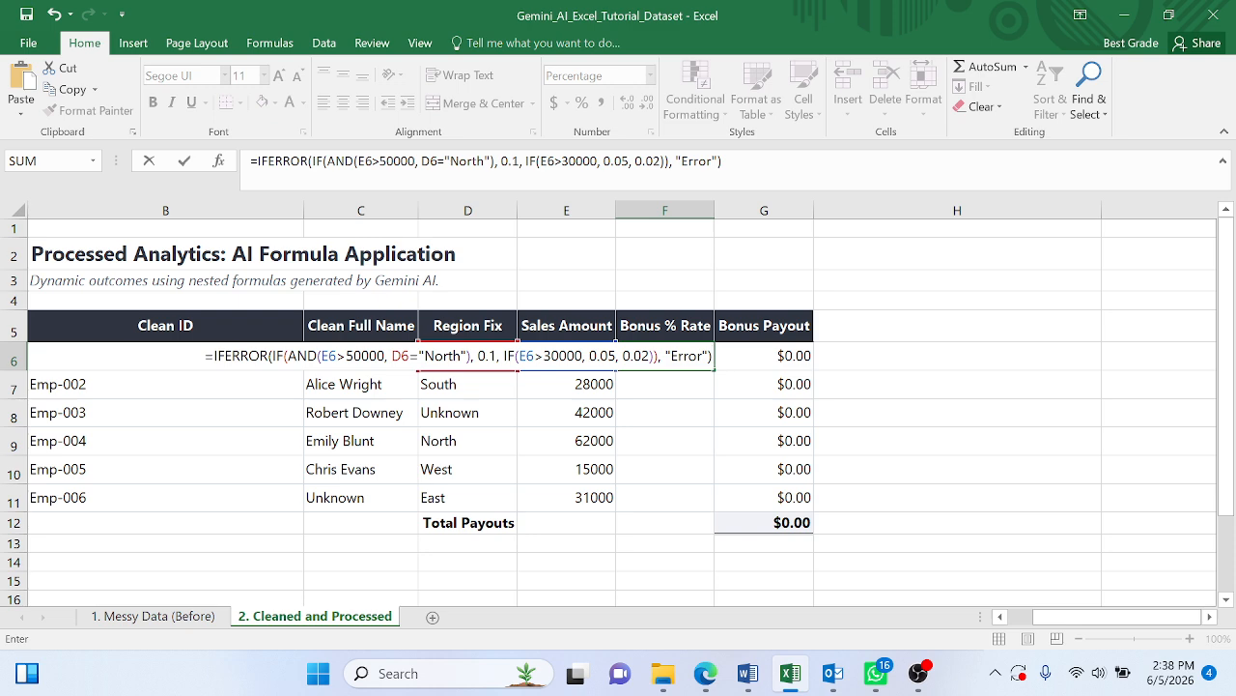
pyautogui.moveTo(336, 356); pyautogui.dragTo(321, 357)
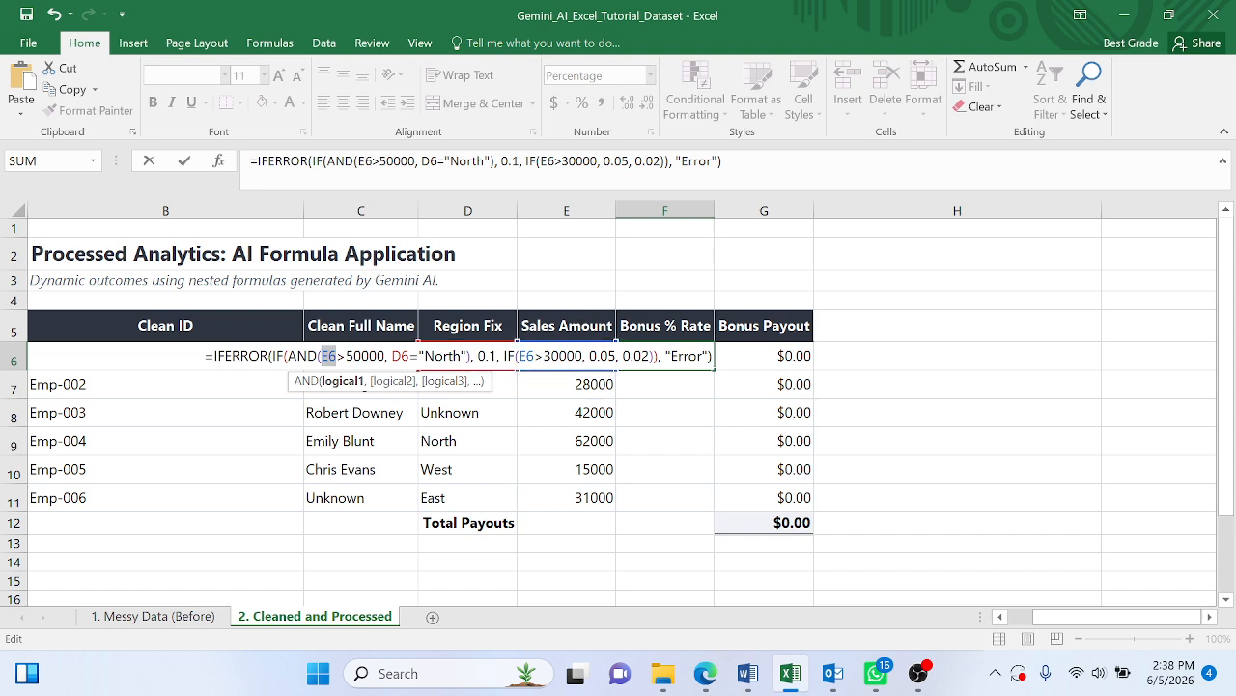
pyautogui.click(370, 356)
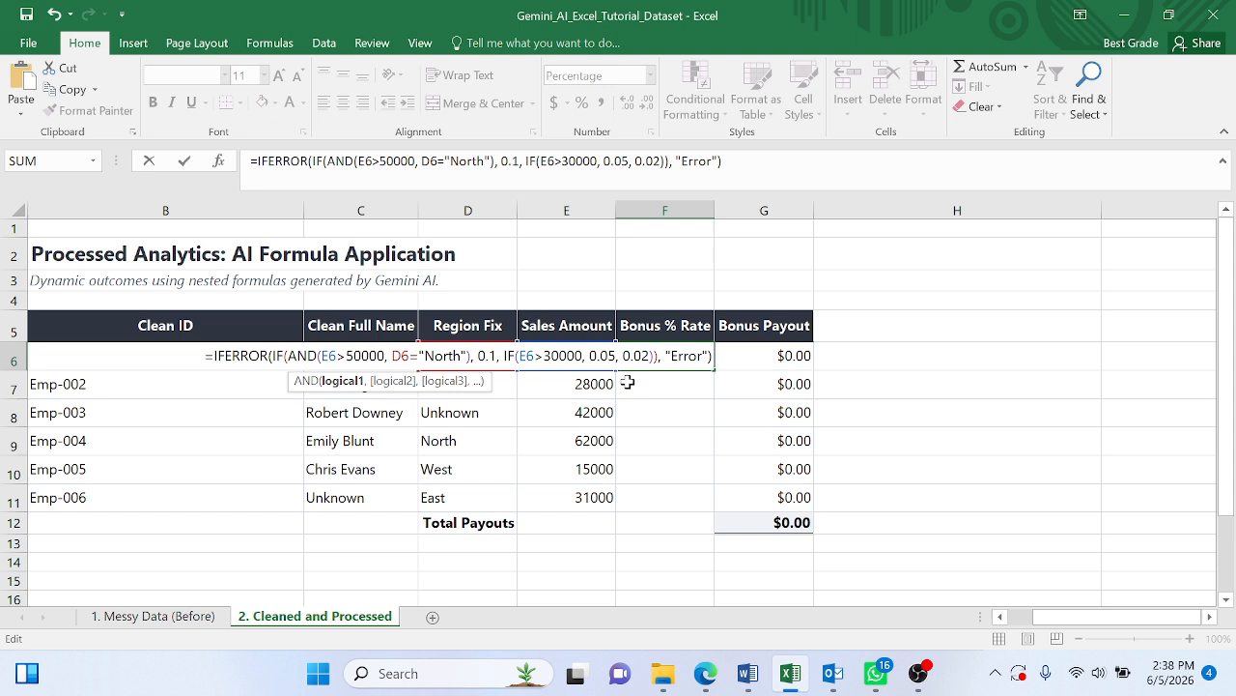
pyautogui.press('Return')
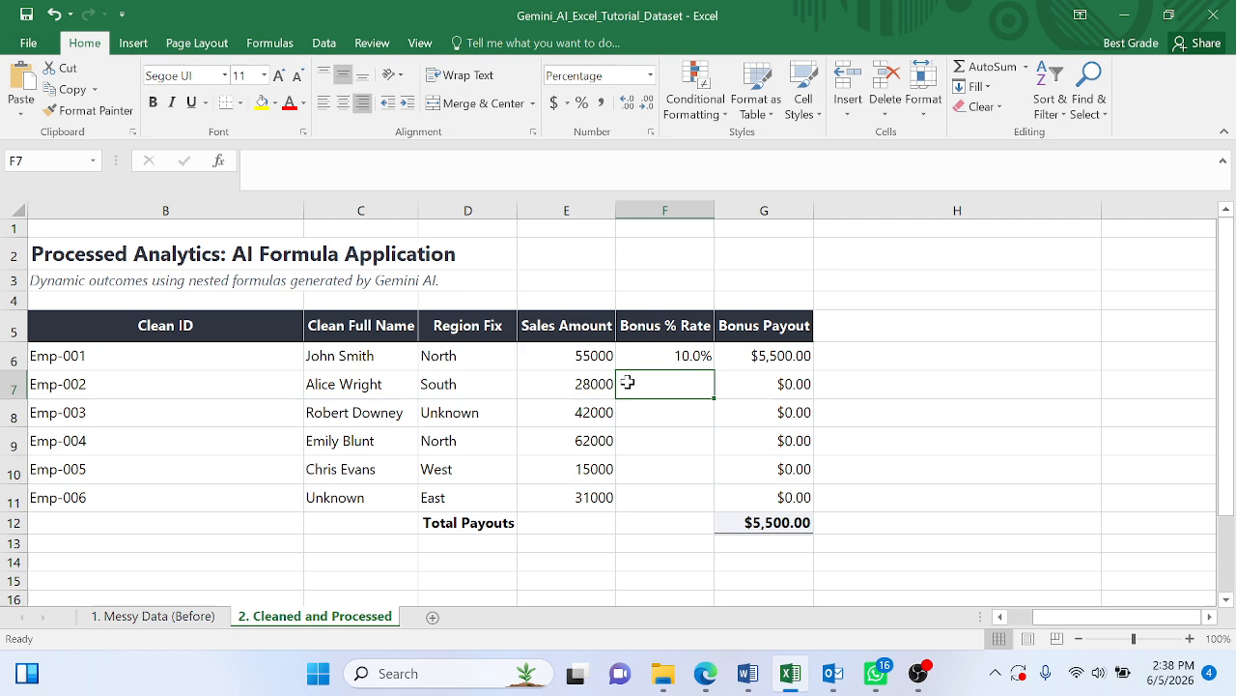
# - Fill the Bonus % Rate formula from F6 down through F11 and check the Bonus Payout formulas in G7 and G6
pyautogui.click(681, 363)
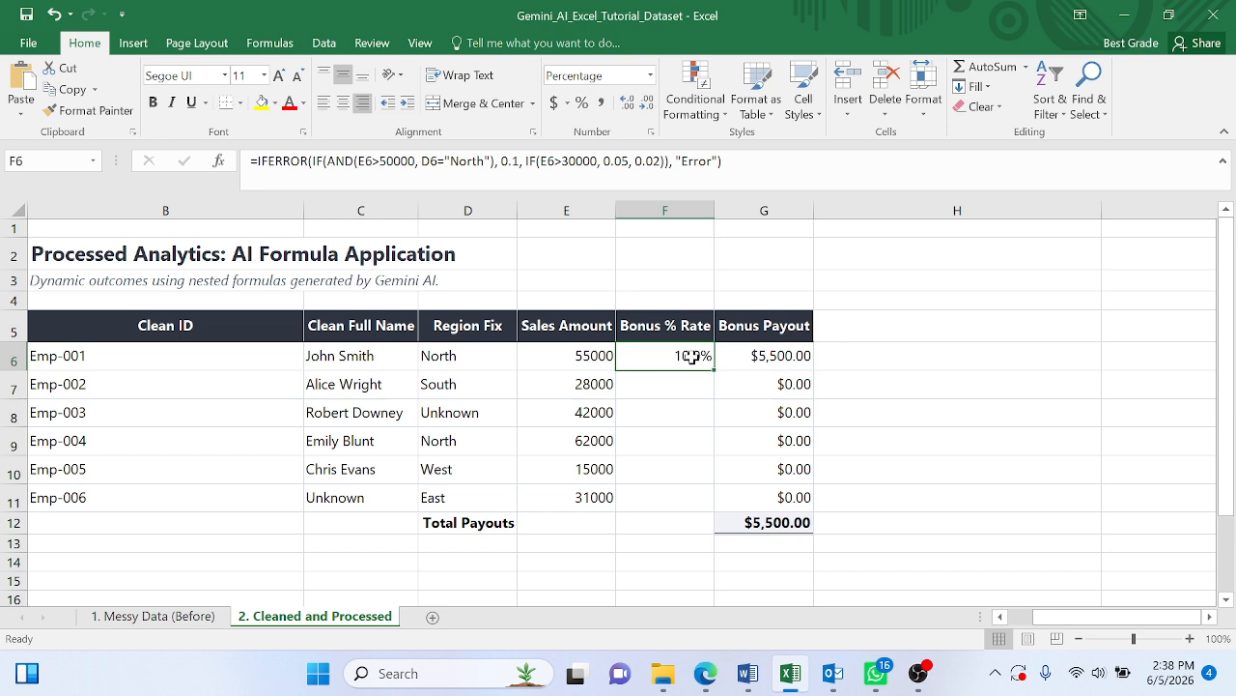
pyautogui.moveTo(715, 372); pyautogui.dragTo(713, 514)
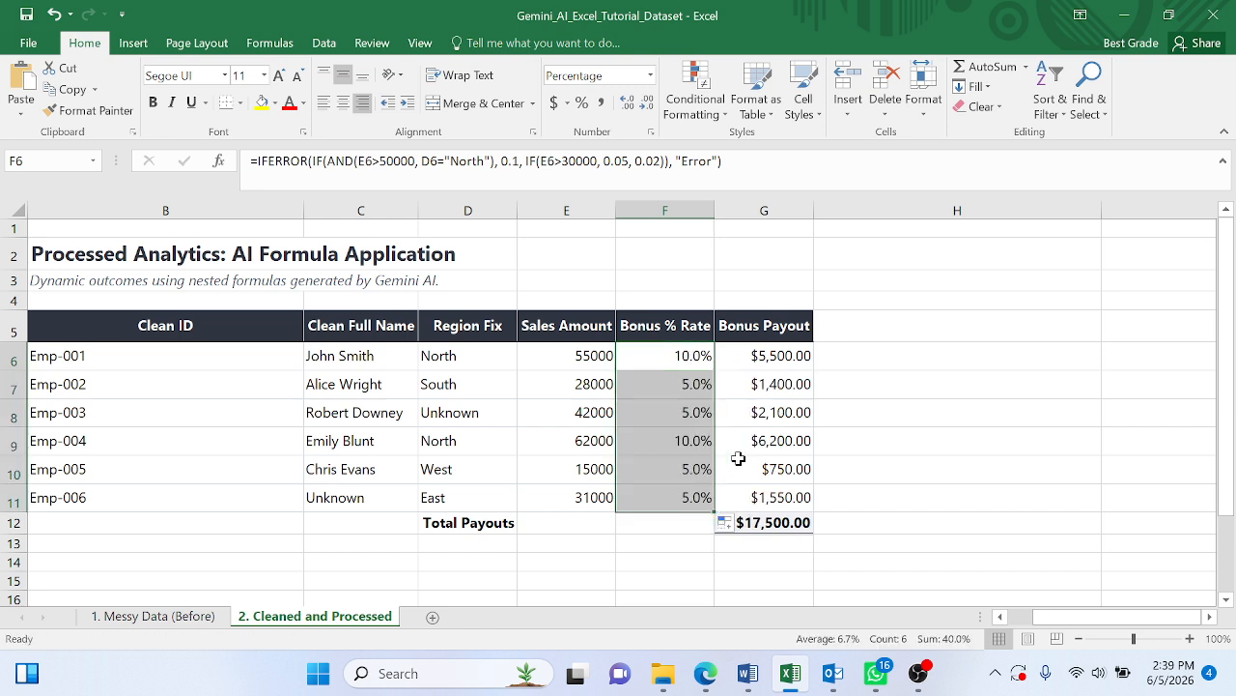
pyautogui.click(779, 383)
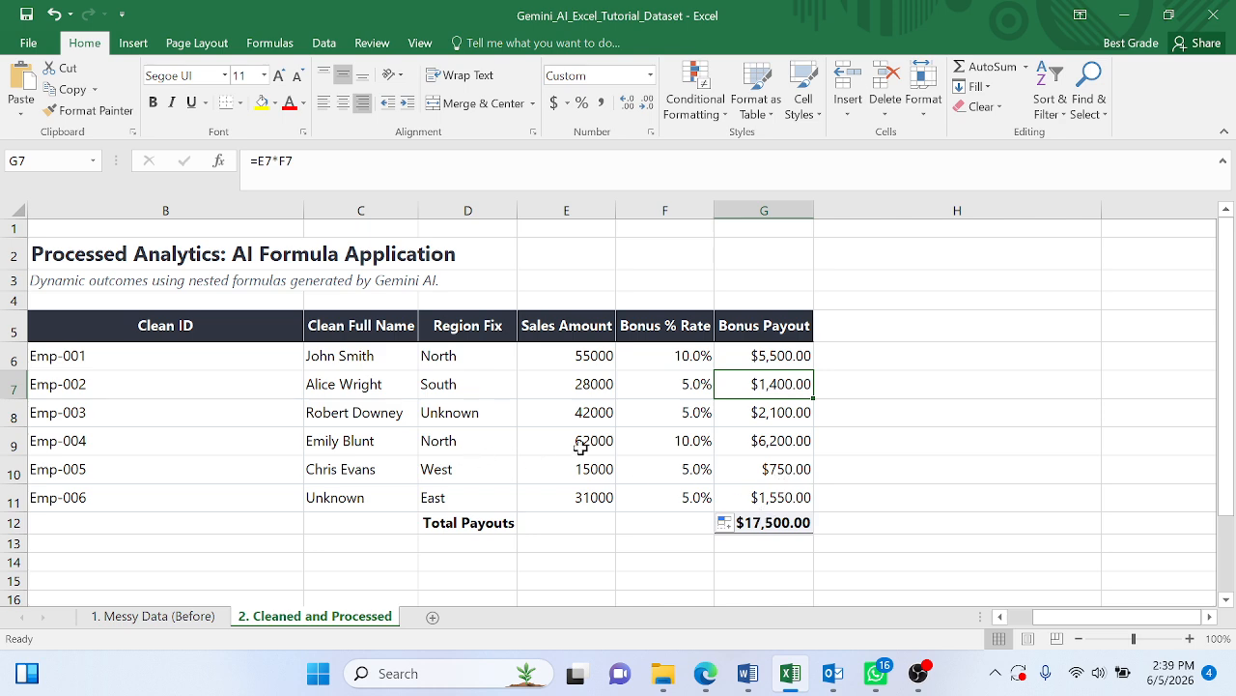
pyautogui.click(782, 358)
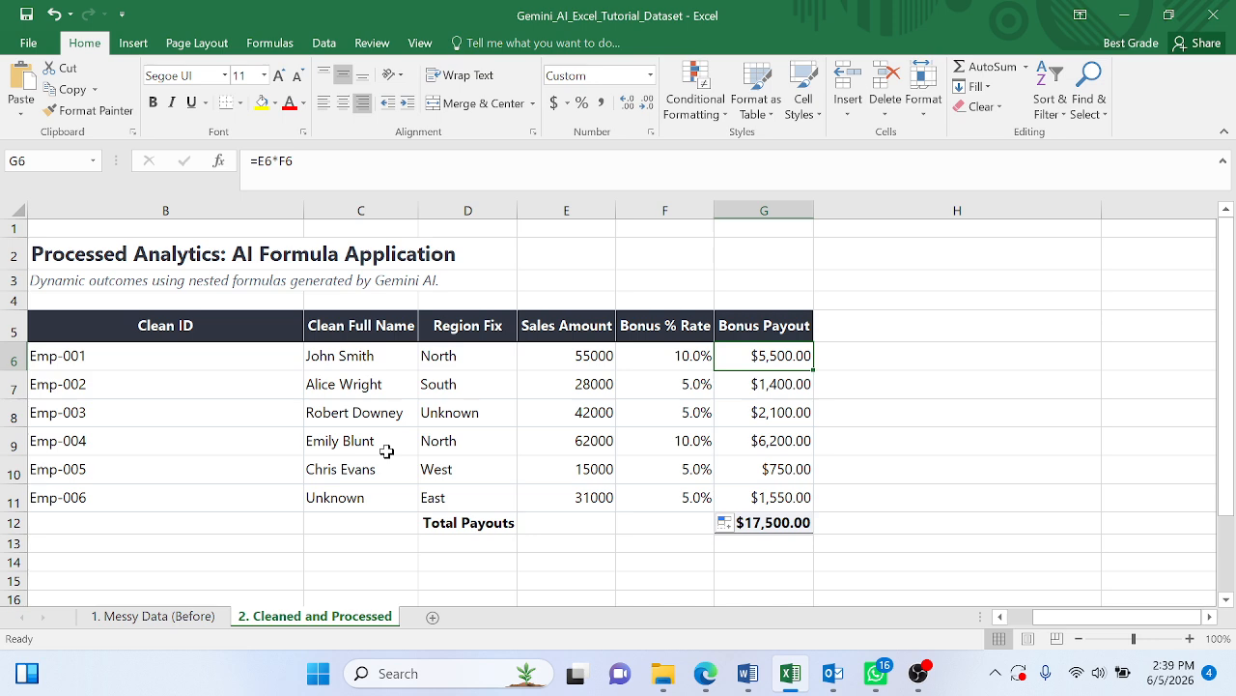
# - Review the raw records on the Messy Data (Before) sheet, then return to the Cleaned and Processed sheet to compare the finished table
pyautogui.click(153, 615)
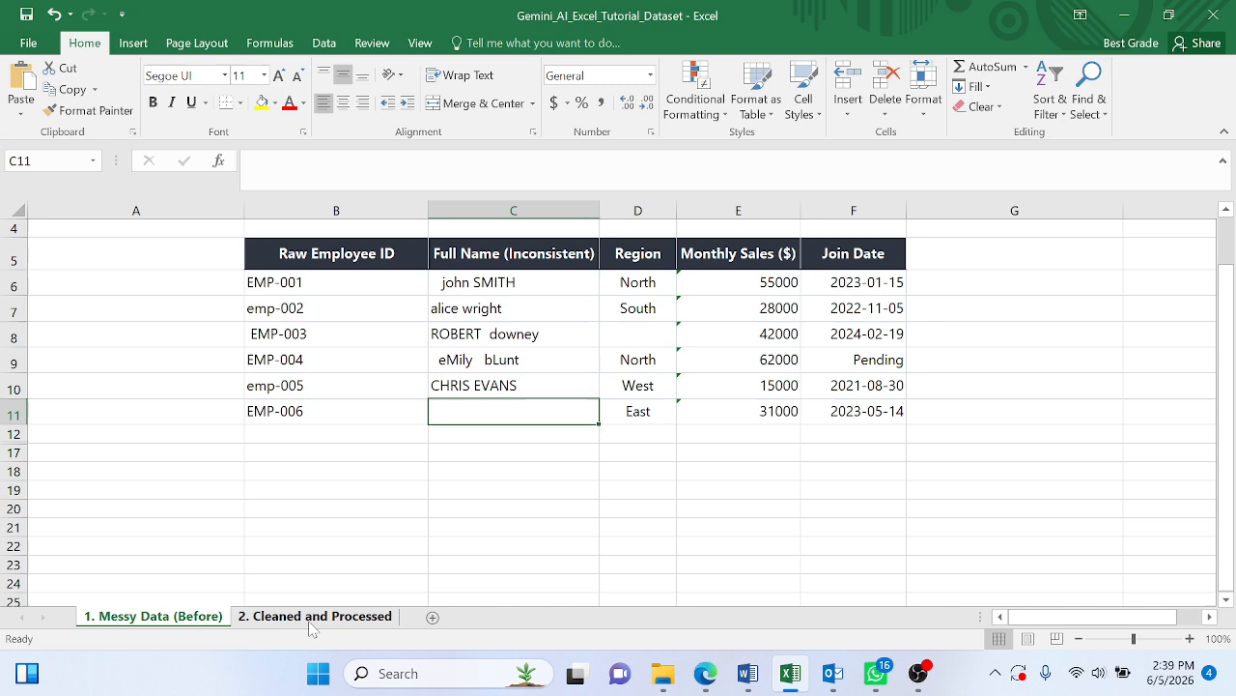
pyautogui.click(311, 616)
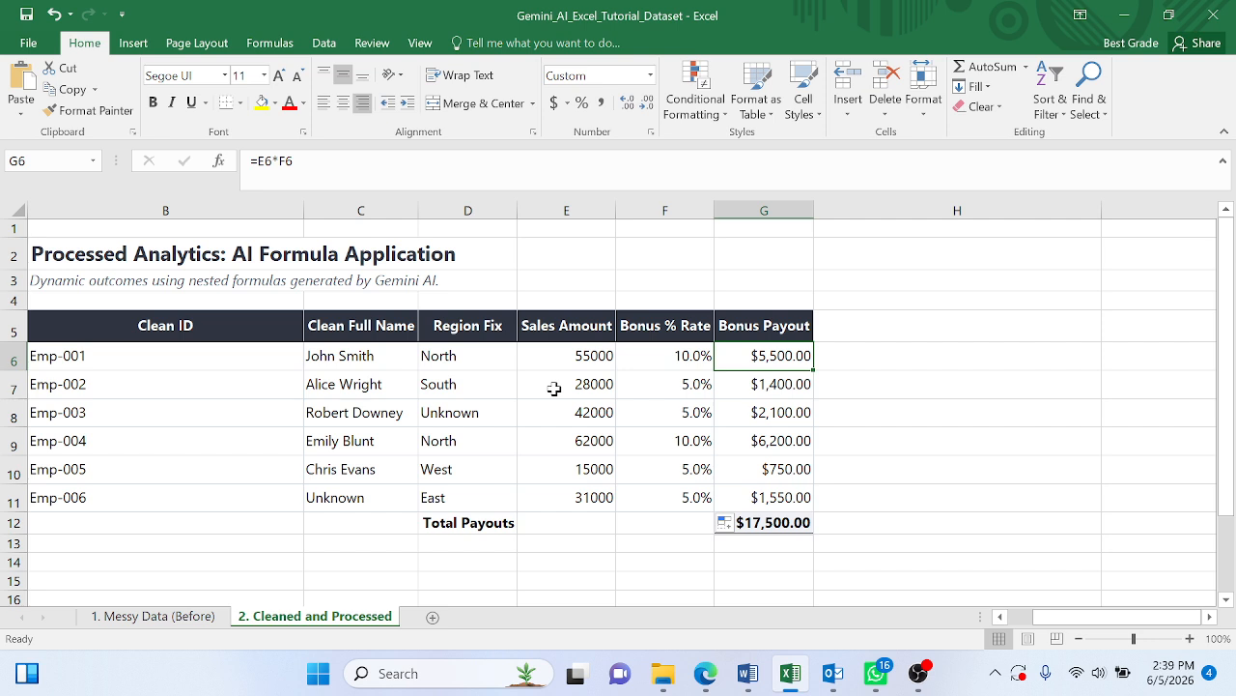
pyautogui.click(512, 545)
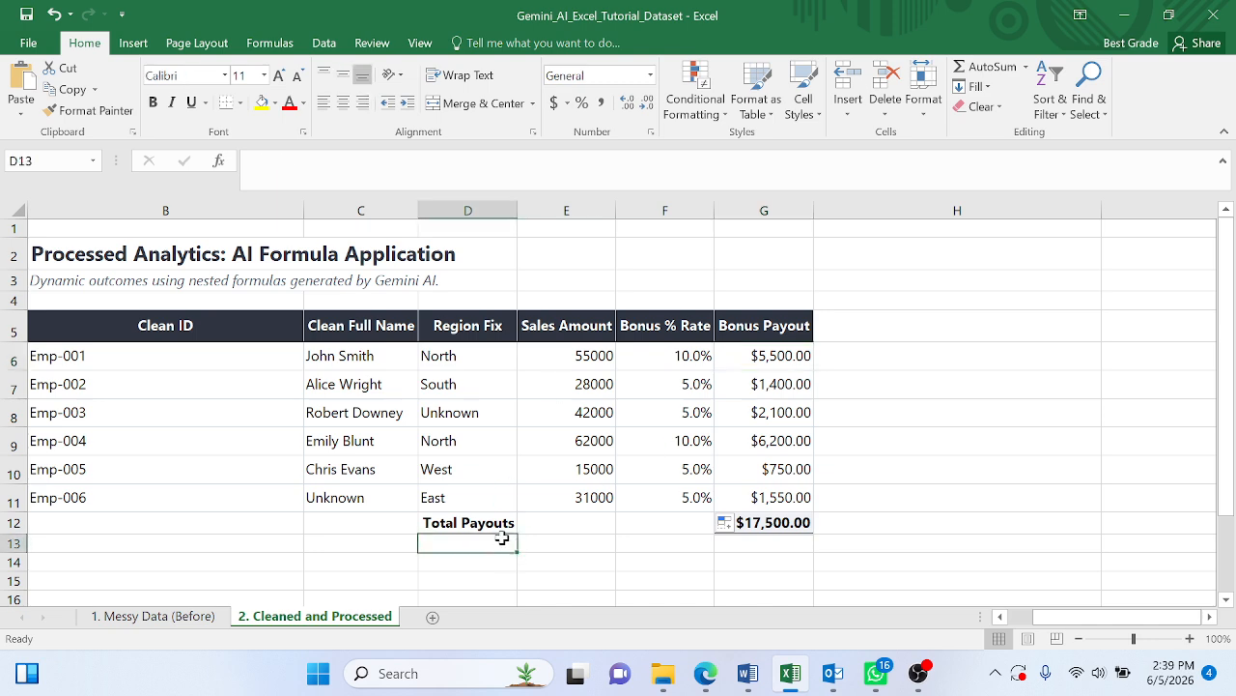